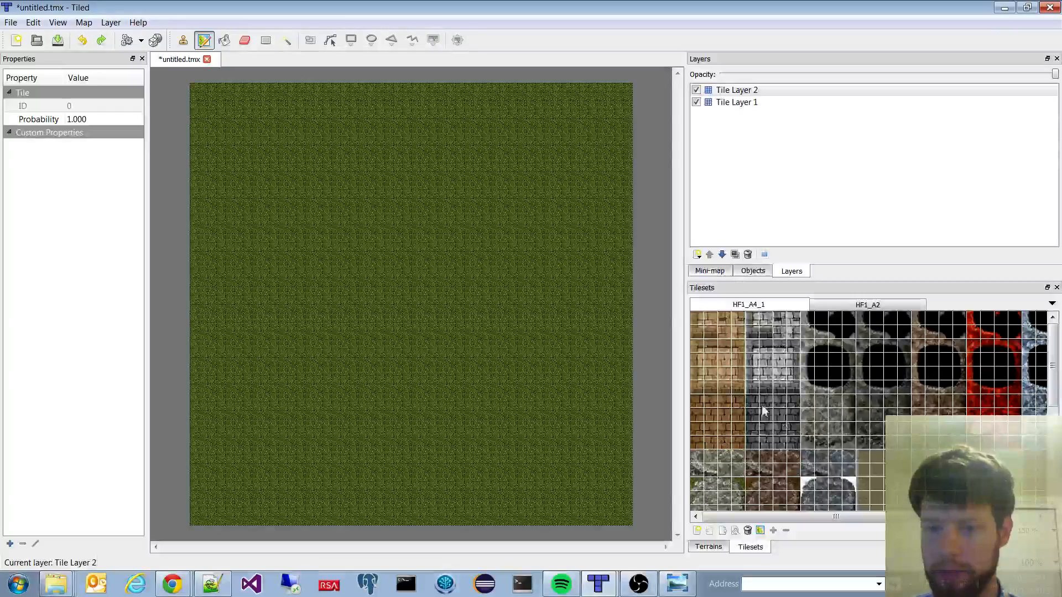
Step: Open the terrain information of the HF1_A4_1 tileset and add a terrain named StoneCastle
left_click(760, 530)
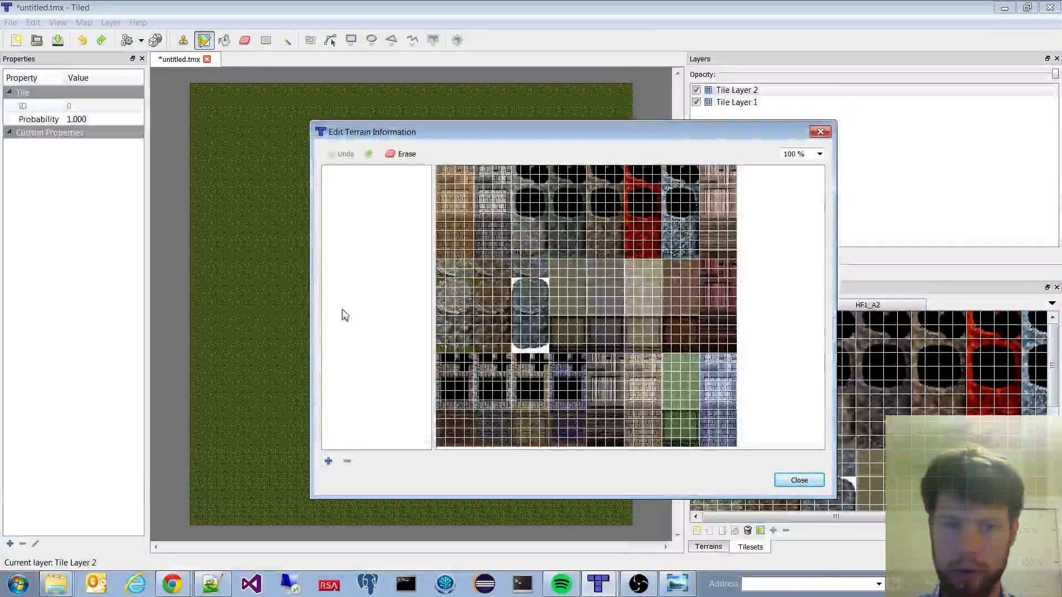
left_click(328, 461)
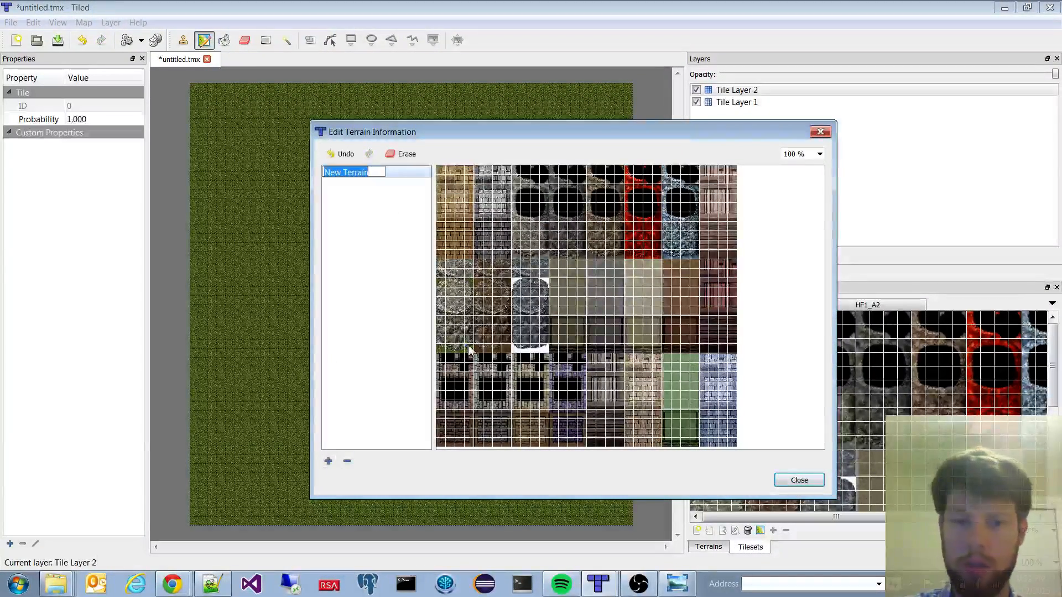
type("StoneCastle")
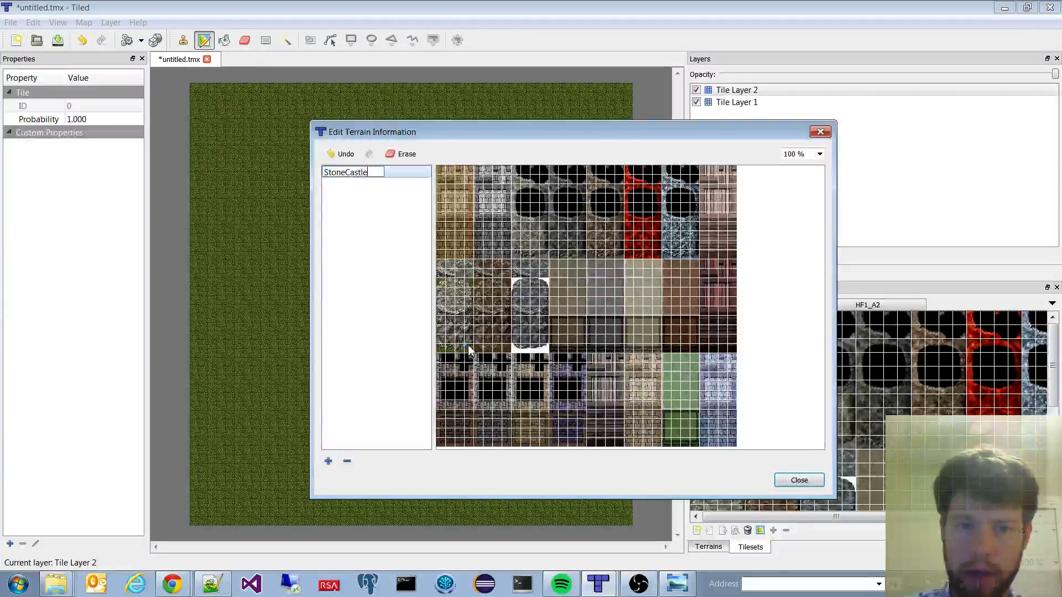
key("Return")
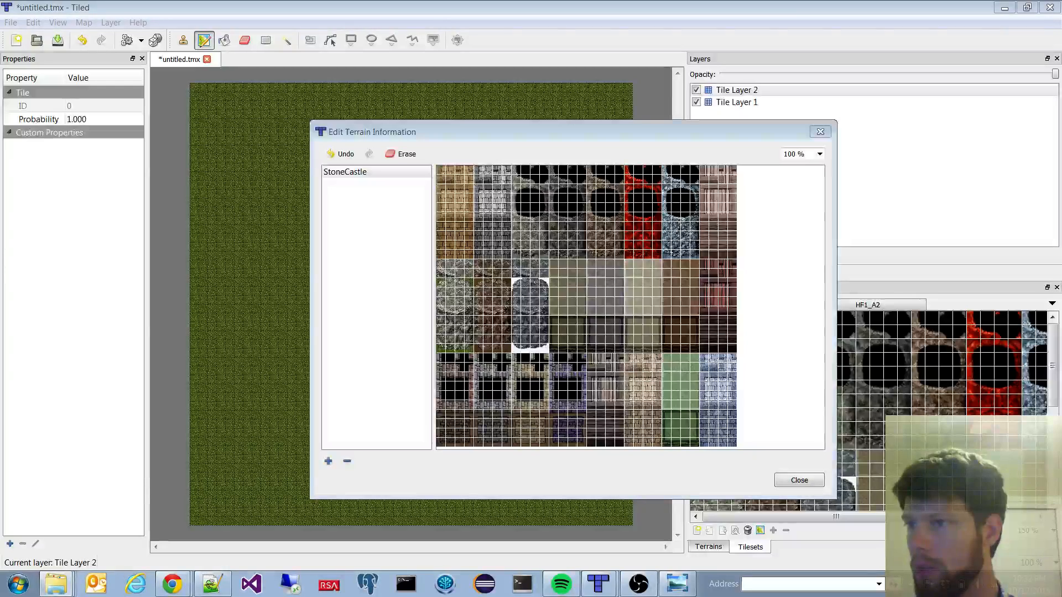
Step: Switch to Windows Photo Viewer to examine the EvilCave terrain marking example, and move its window out of the way
left_click(675, 583)
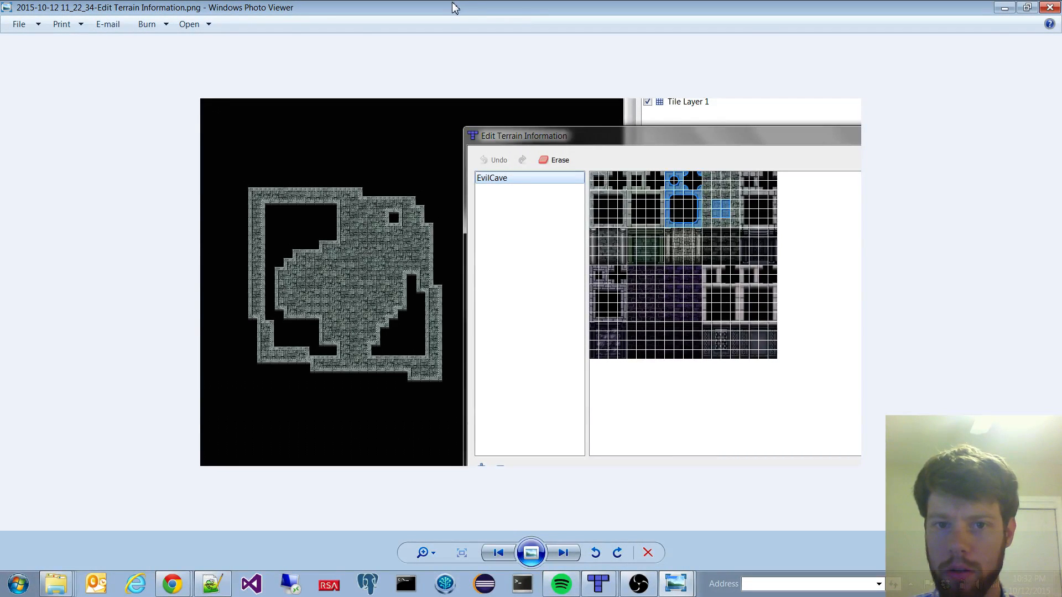
left_click_drag(452, 4, 1061, 5)
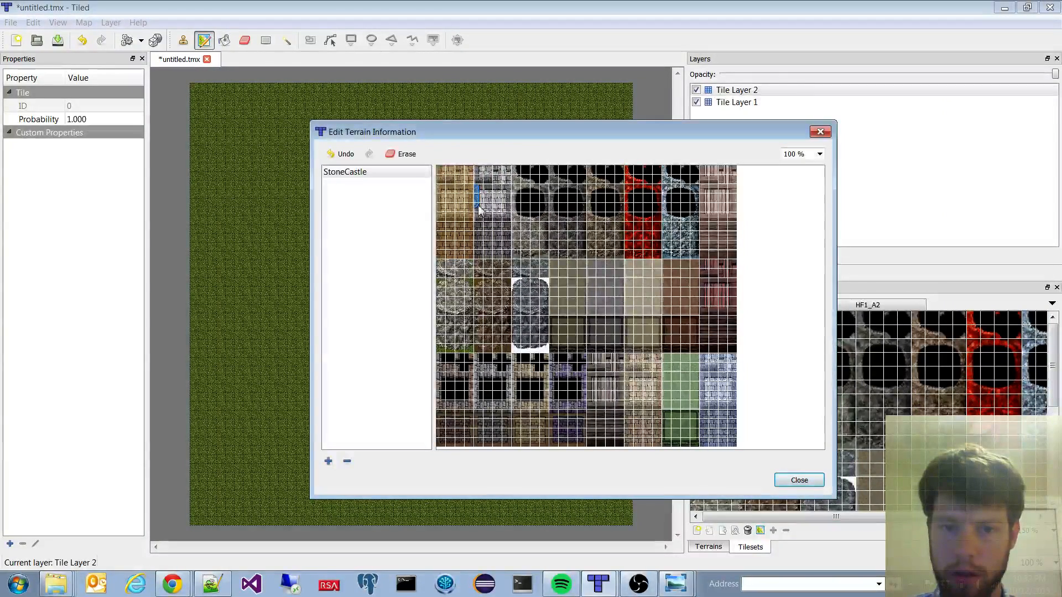
left_click(477, 216)
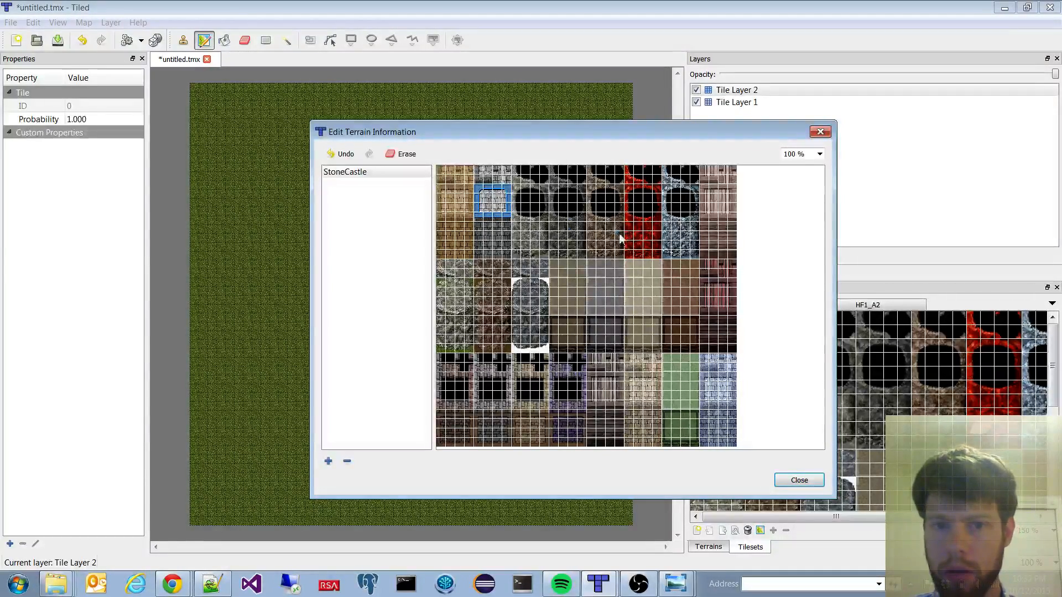
scroll(619, 238, "up", 2, "ctrl")
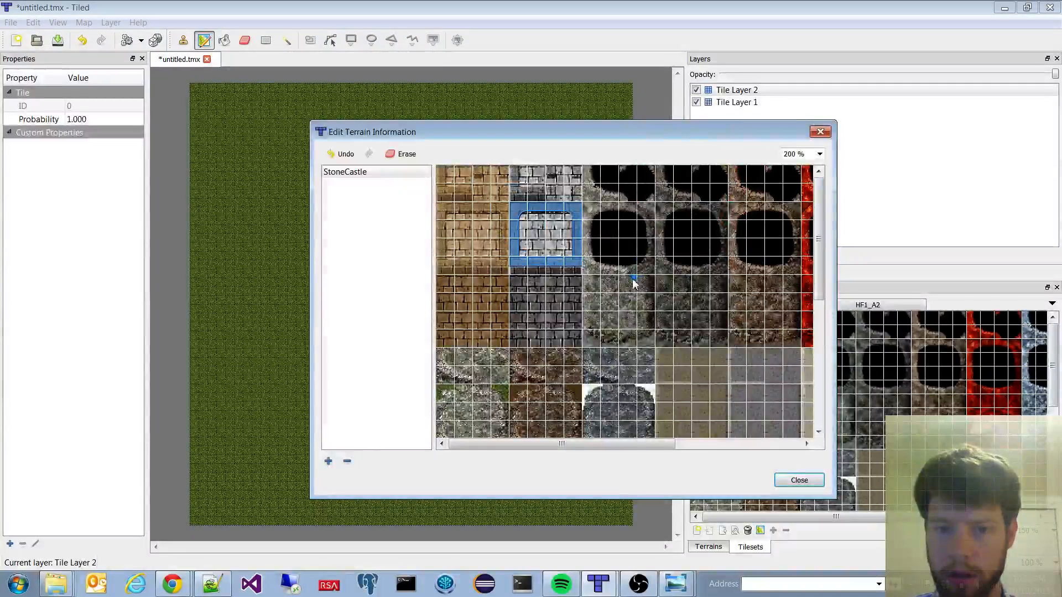
key("ctrl+z")
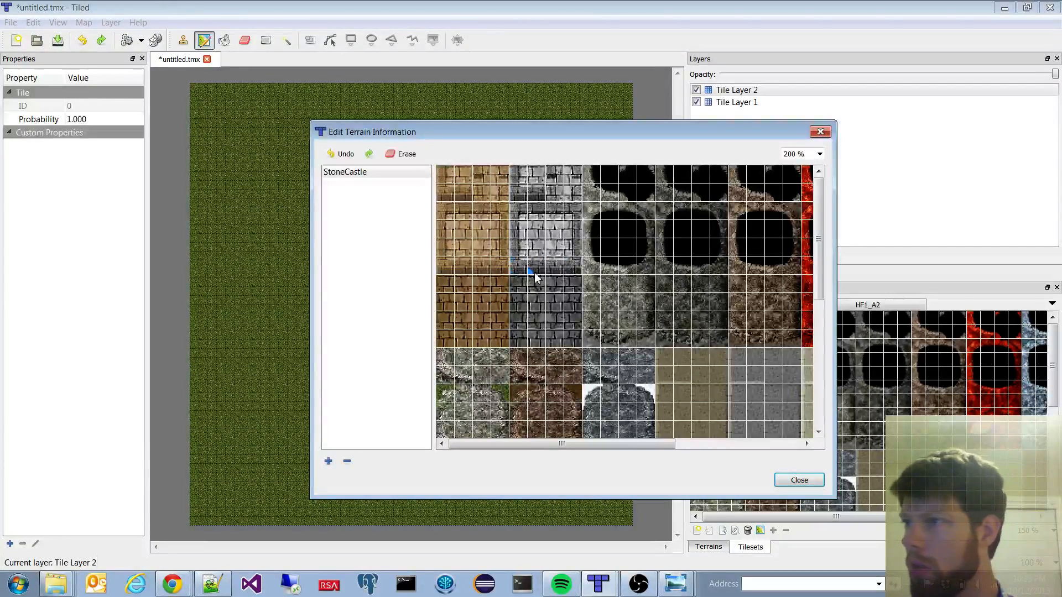
Step: Mark the border, inner corners and centre of the grey stone brick tiles as StoneCastle terrain and close the terrain editor
left_click_drag(515, 277, 578, 265)
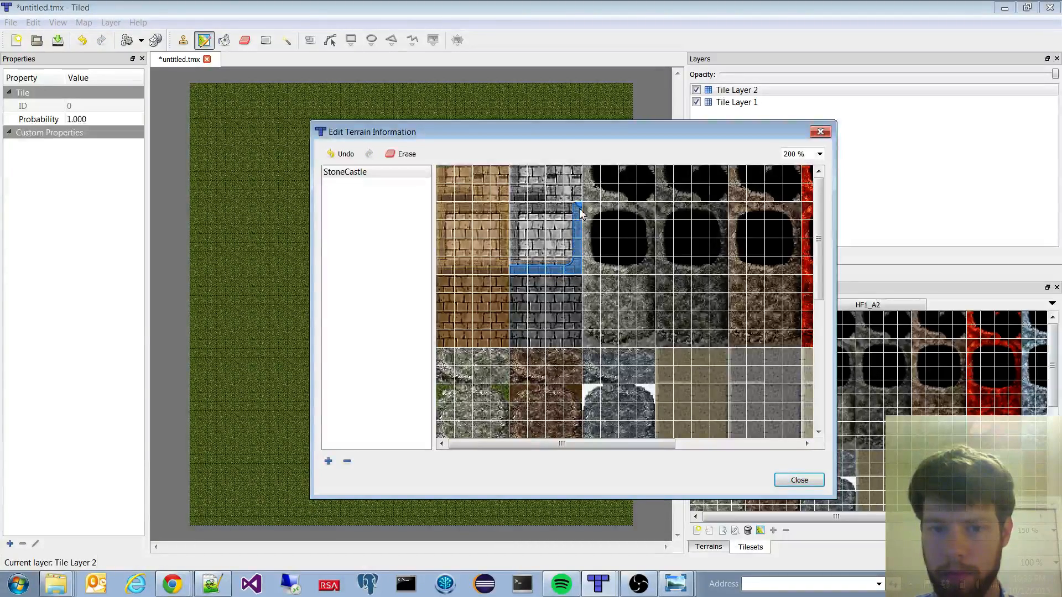
left_click_drag(581, 213, 519, 212)
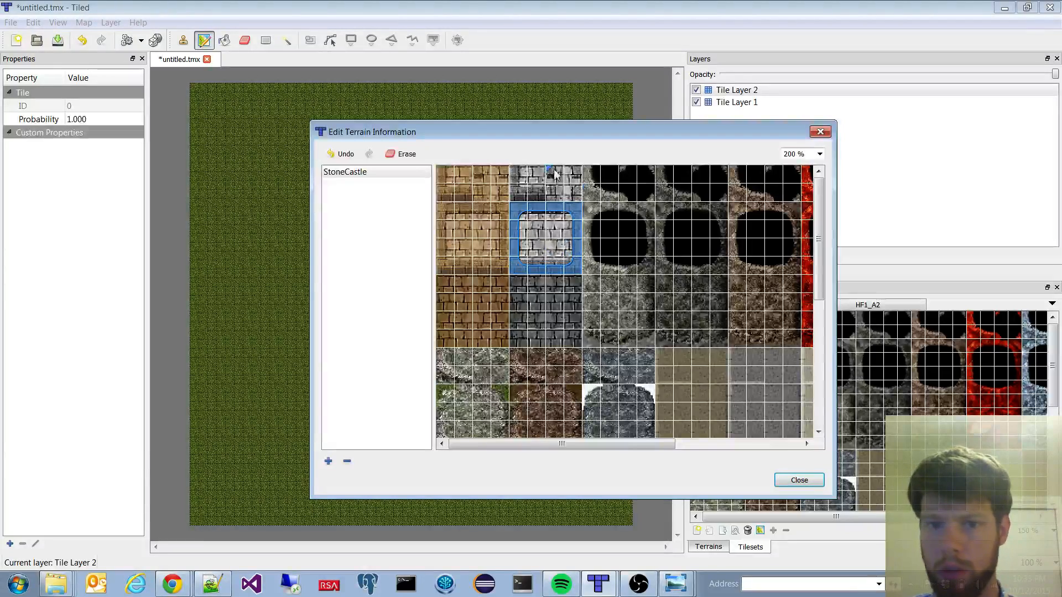
mouse_move(515, 172)
left_mouse_down()
mouse_move(514, 197)
mouse_move(535, 189)
mouse_move(526, 175)
mouse_move(555, 176)
mouse_move(552, 196)
left_mouse_up()
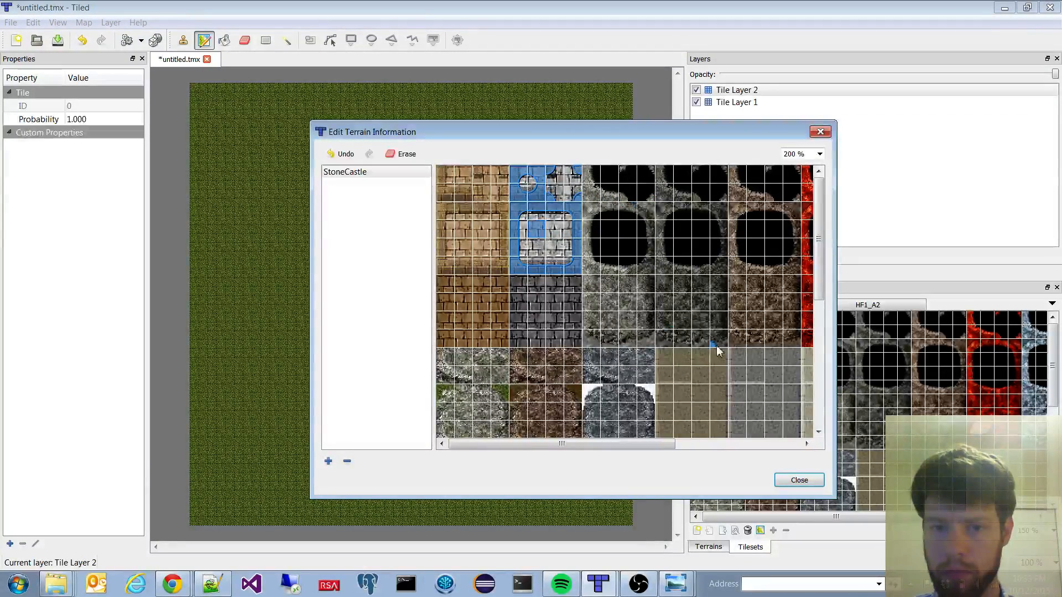
left_click(798, 481)
Step: Paint a closed ring of castle wall with a broad upper section on Tile Layer 2 using the StoneCastle terrain
left_click(713, 547)
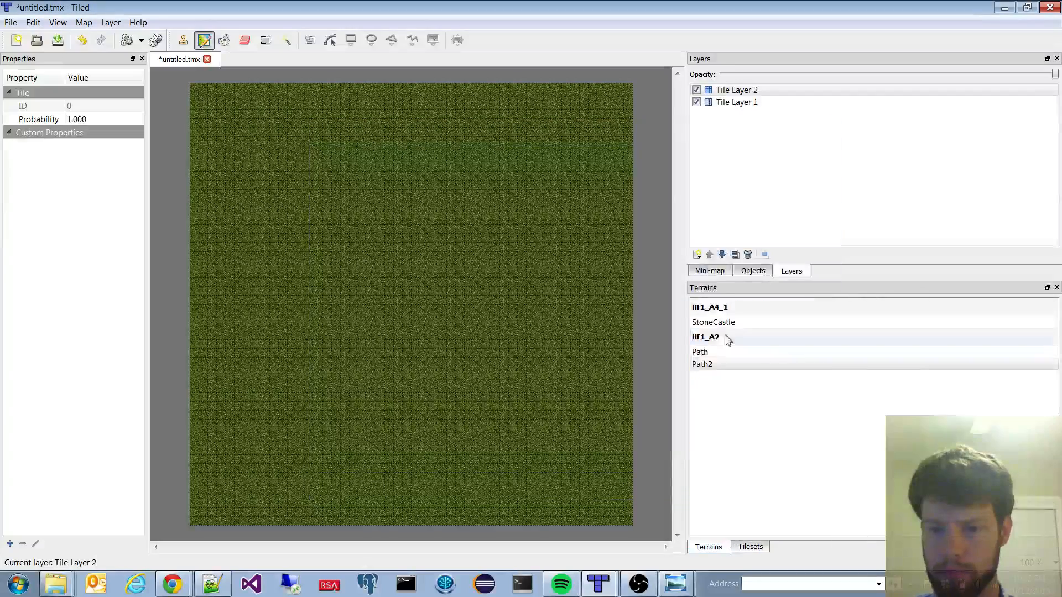
left_click(713, 323)
mouse_move(311, 204)
left_mouse_down()
mouse_move(311, 372)
mouse_move(503, 375)
mouse_move(503, 202)
mouse_move(320, 208)
mouse_move(341, 223)
mouse_move(455, 237)
mouse_move(459, 220)
mouse_move(370, 246)
mouse_move(412, 258)
left_mouse_up()
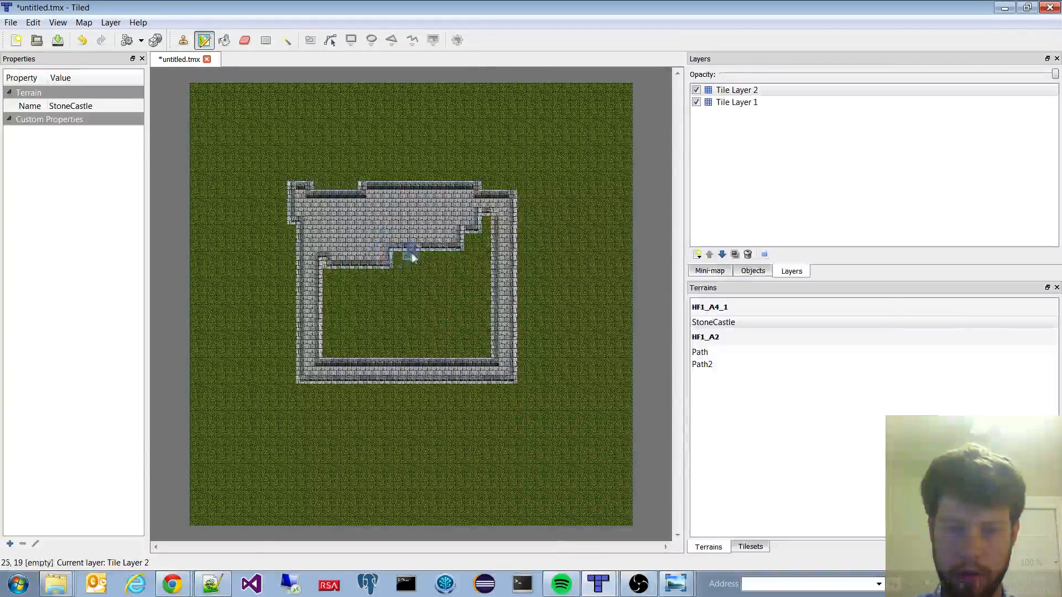
Step: Extend the StoneCastle terrain below the castle's lower wall with branching corridors, and add connecting walls inside the ring
scroll(412, 257, "up", 3, "ctrl")
scroll(468, 333, "down", 1, "ctrl")
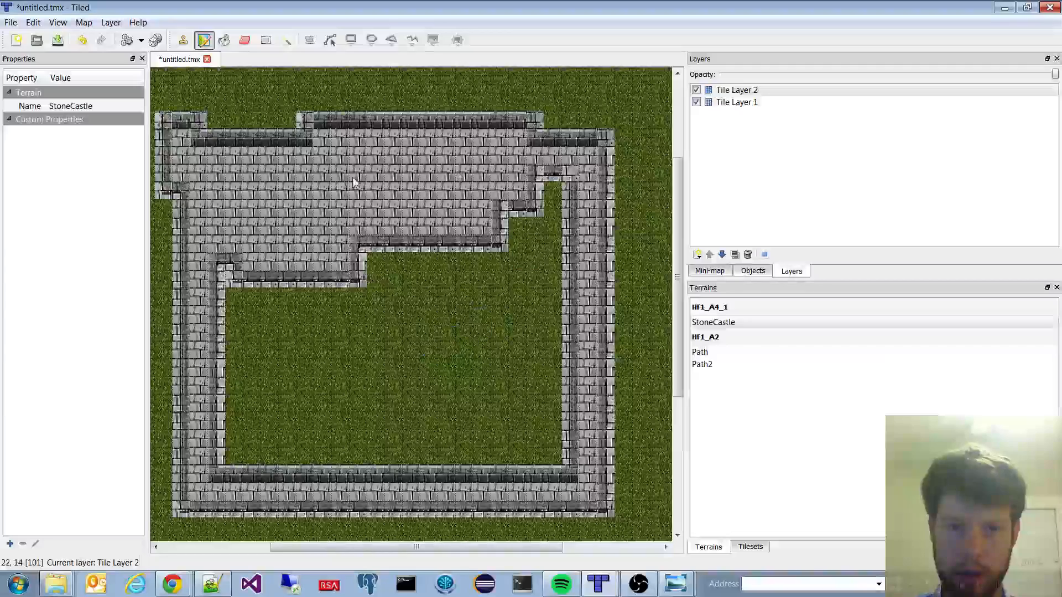
scroll(481, 474, "down", 3)
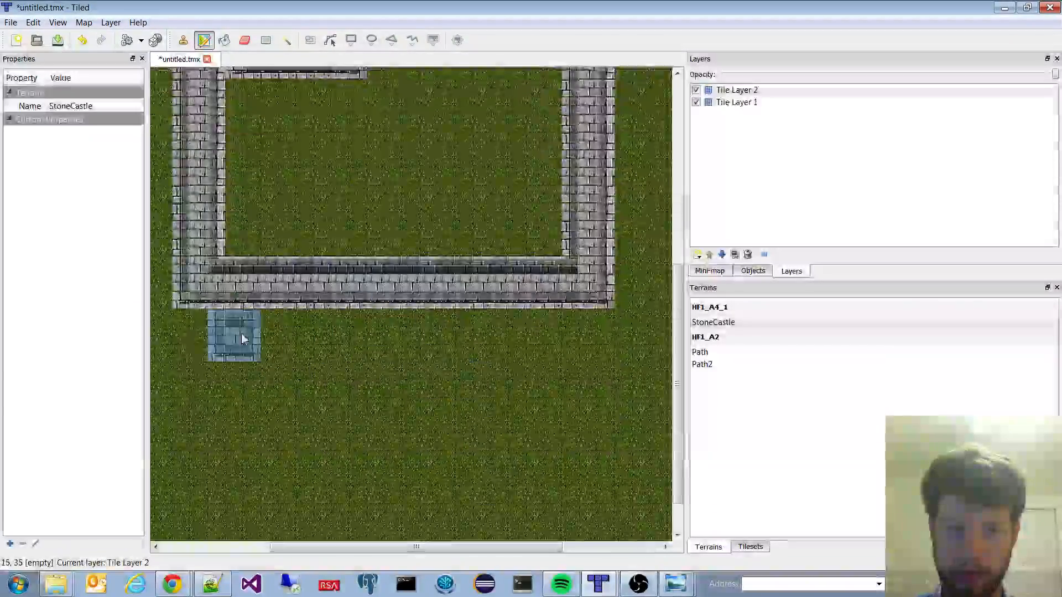
mouse_move(208, 316)
left_mouse_down()
mouse_move(218, 434)
mouse_move(227, 303)
mouse_move(383, 316)
mouse_move(501, 306)
mouse_move(499, 430)
mouse_move(339, 422)
mouse_move(478, 342)
mouse_move(598, 346)
mouse_move(614, 427)
left_mouse_up()
scroll(614, 426, "down", 1)
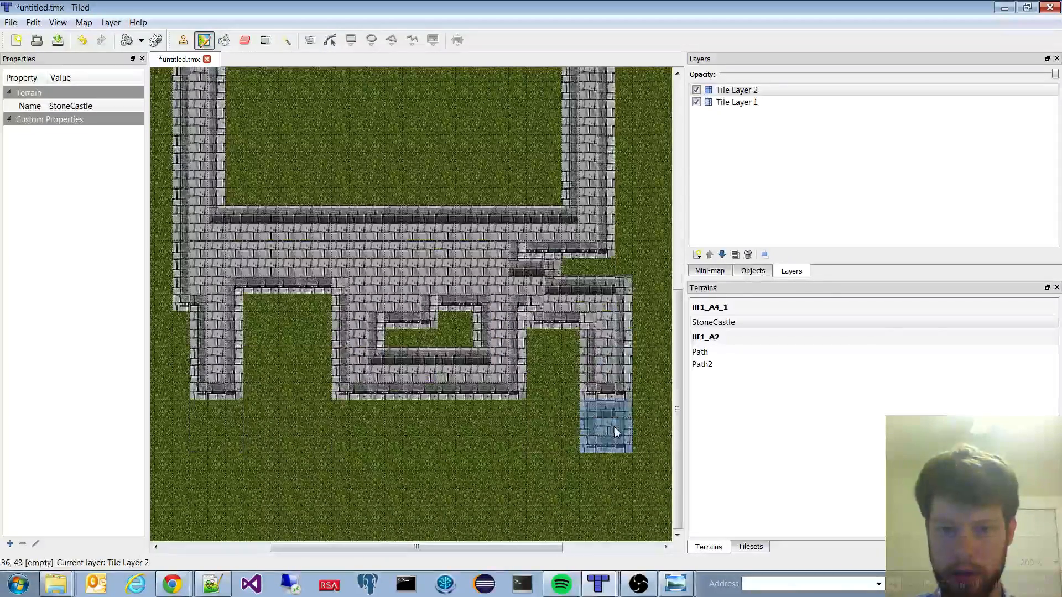
mouse_move(604, 368)
left_mouse_down()
mouse_move(608, 467)
mouse_move(416, 458)
mouse_move(416, 393)
mouse_move(307, 404)
mouse_move(360, 428)
mouse_move(329, 380)
mouse_move(319, 485)
mouse_move(350, 392)
mouse_move(474, 380)
mouse_move(472, 269)
mouse_move(443, 360)
mouse_move(376, 309)
mouse_move(419, 345)
left_mouse_up()
Step: Add StoneCastle corridors along the castle's right side and loop them back over its upper wall
scroll(343, 398, "up", 5)
scroll(437, 282, "down", 2, "ctrl")
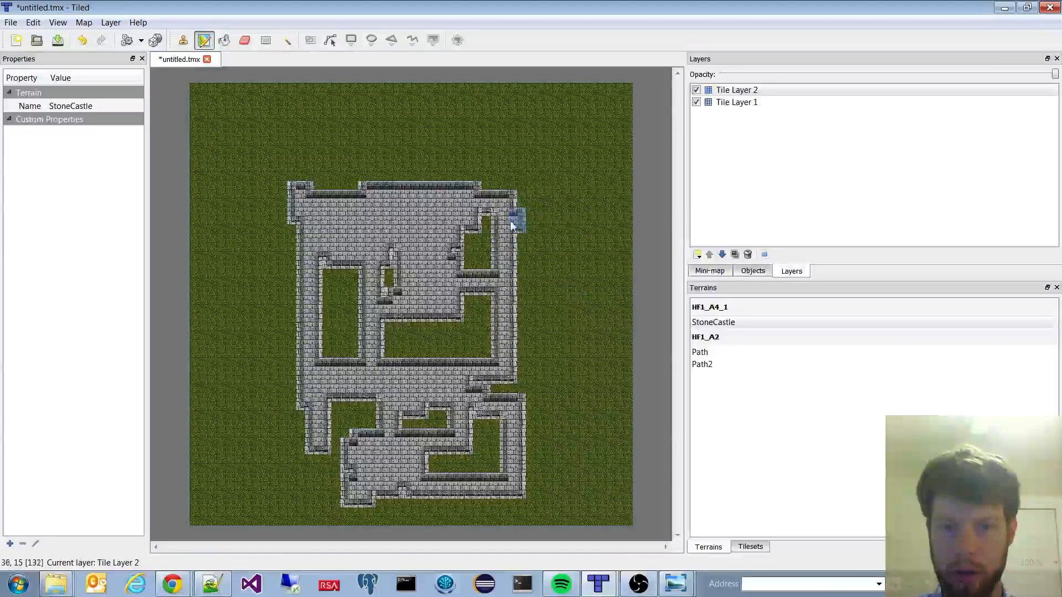
mouse_move(518, 219)
left_mouse_down()
mouse_move(609, 343)
mouse_move(610, 400)
mouse_move(506, 386)
mouse_move(511, 312)
mouse_move(570, 321)
mouse_move(554, 382)
mouse_move(546, 256)
mouse_move(557, 148)
mouse_move(415, 147)
mouse_move(416, 191)
left_mouse_up()
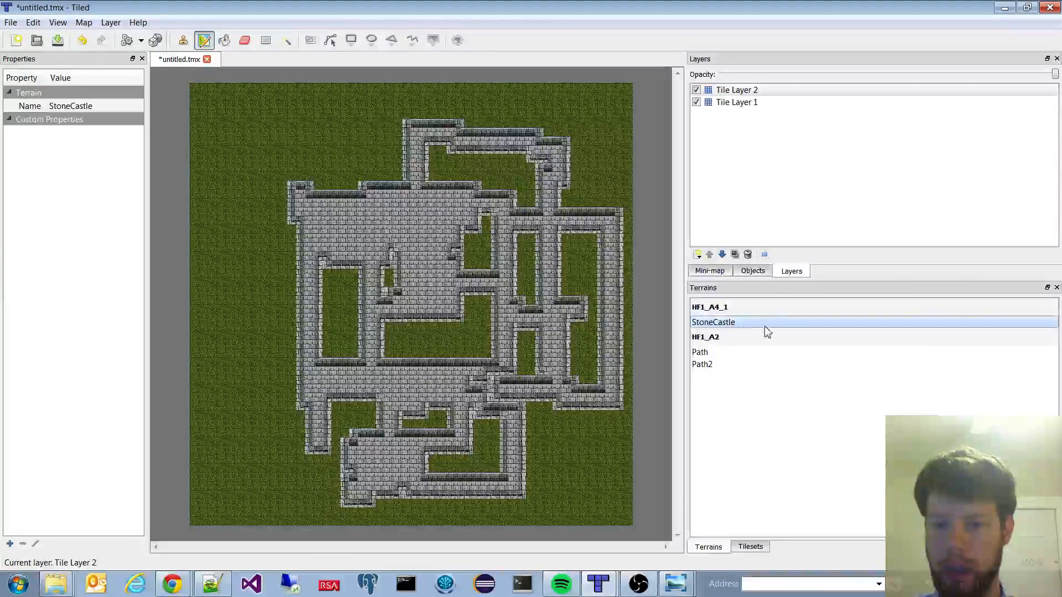
Step: Reopen the terrain information of the HF1_A4_1 tileset and add a second terrain named Cave
left_click(749, 548)
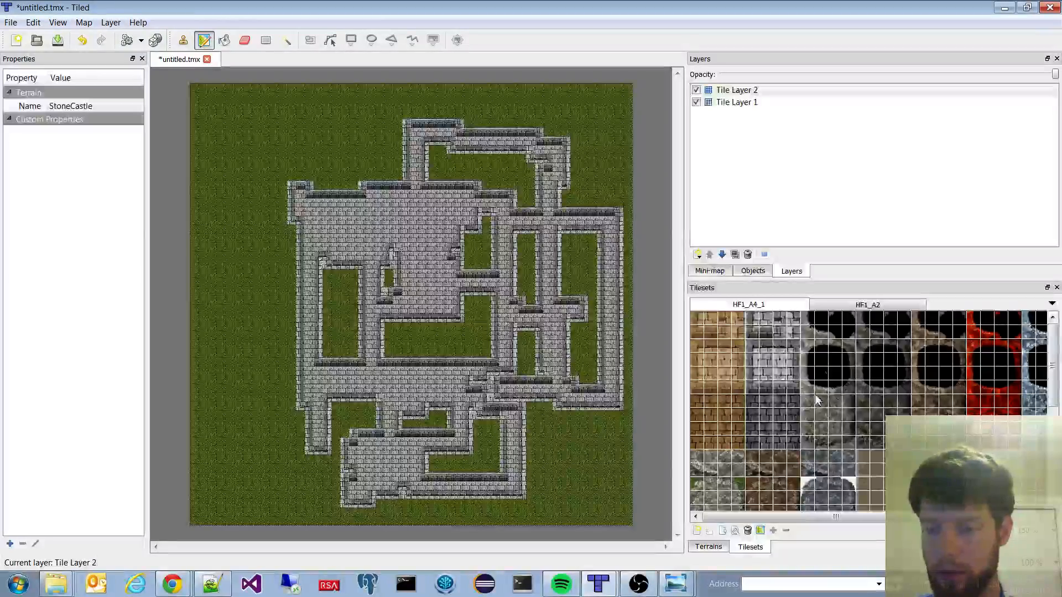
left_click(761, 530)
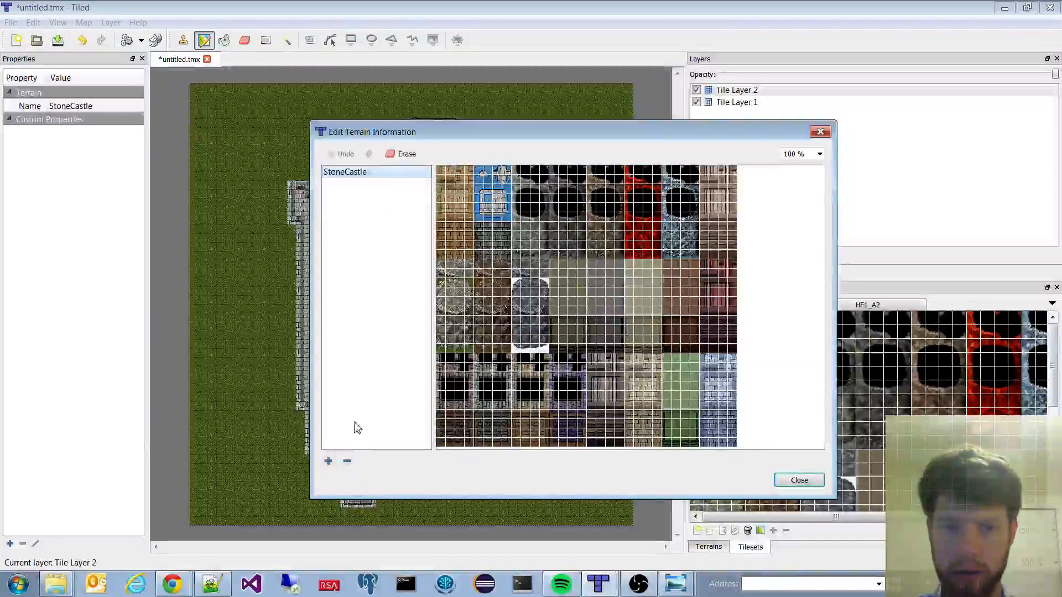
left_click(328, 461)
type("Cave")
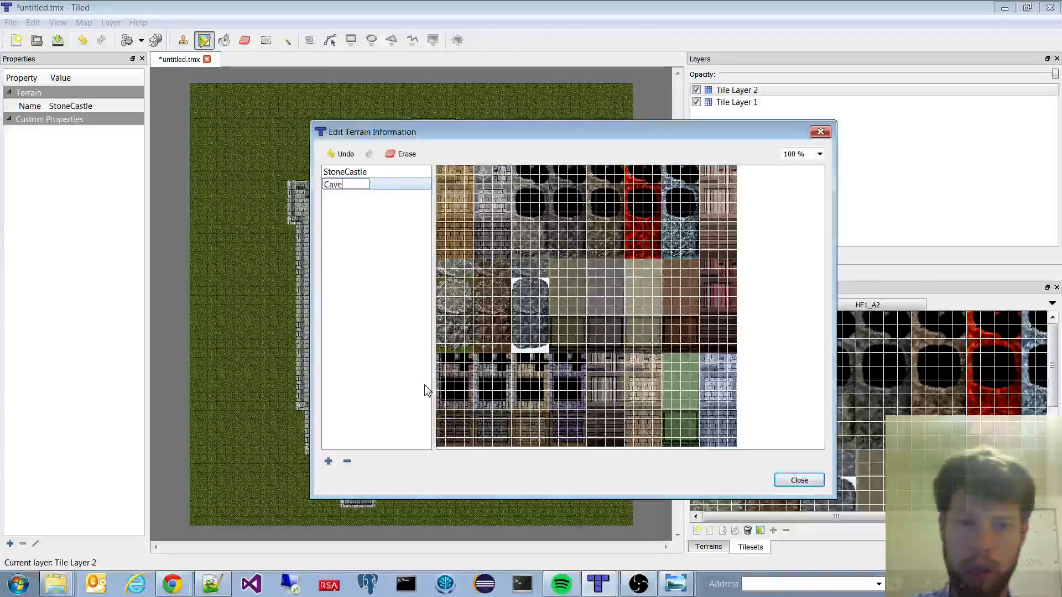
key("Return")
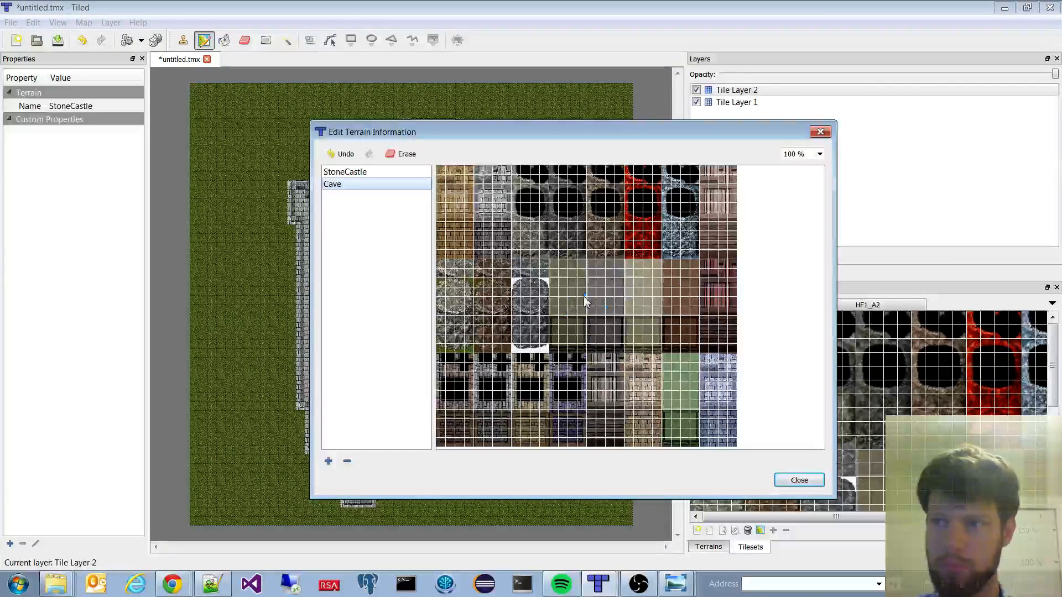
Step: Examine the BlueCave terrain marking example in Windows Photo Viewer and return to the terrain editor
left_click(56, 584)
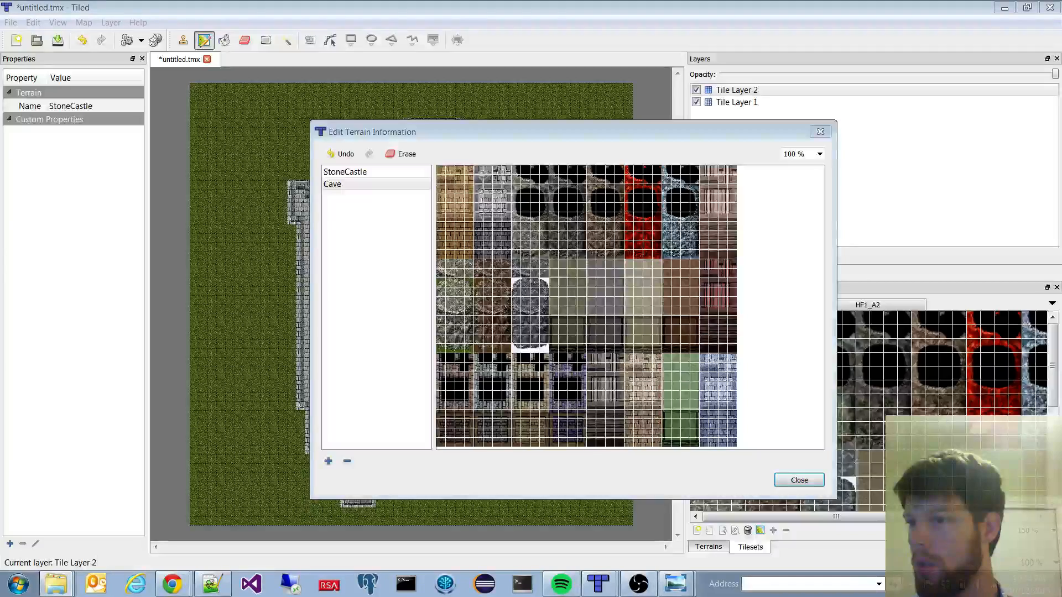
key("alt+Tab")
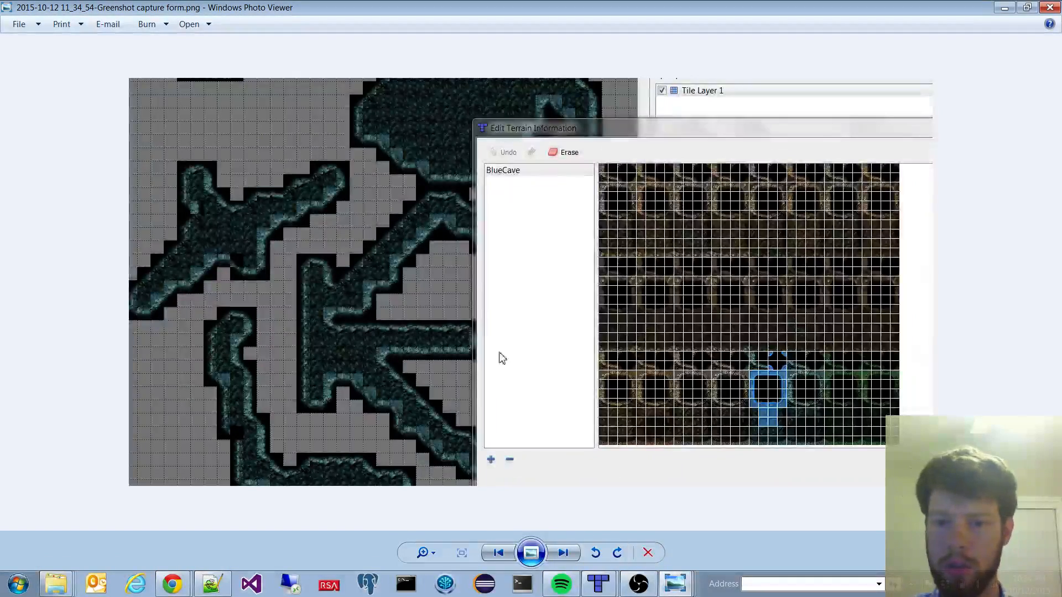
key("alt+Tab")
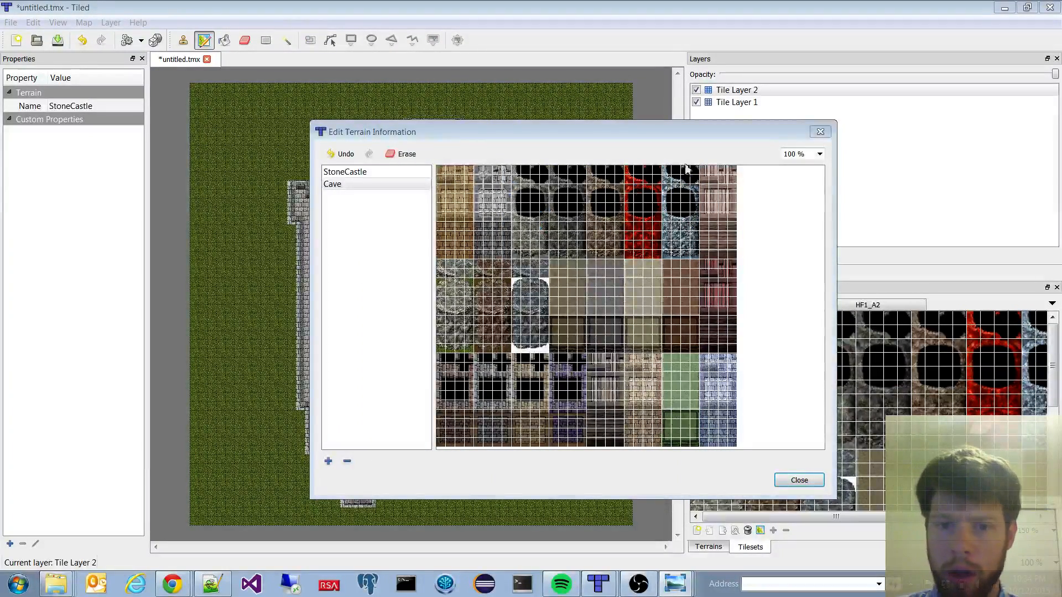
left_click(625, 130)
Step: Mark the border, inner corners and filled centre of the blue-grey rock cave tiles as Cave terrain and close the terrain editor
left_click_drag(667, 193, 680, 221)
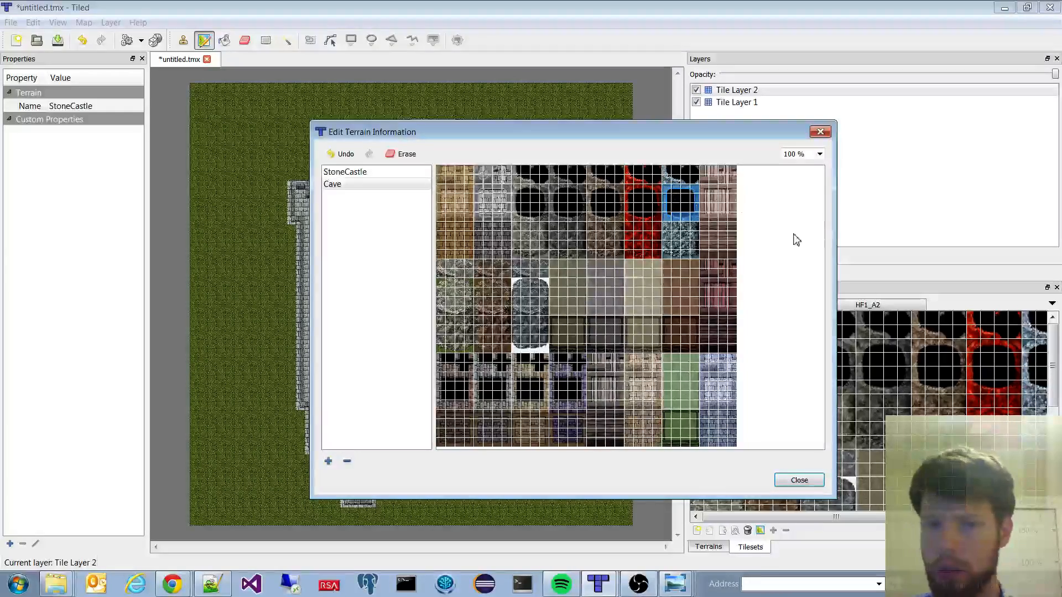
scroll(741, 238, "up", 1, "ctrl")
left_click_drag(635, 444, 687, 444)
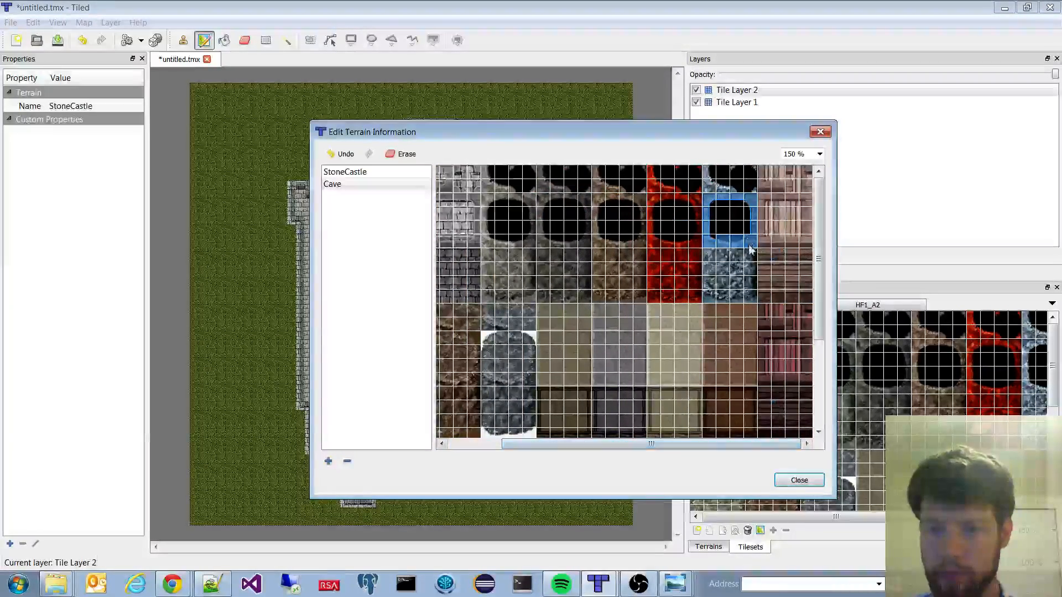
left_click(402, 153)
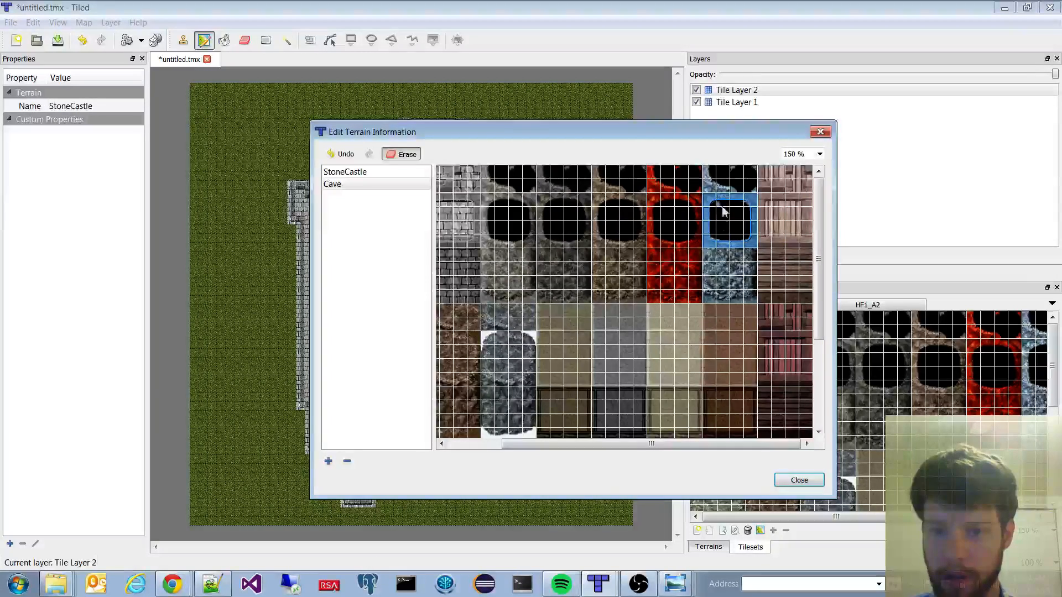
left_click(412, 155)
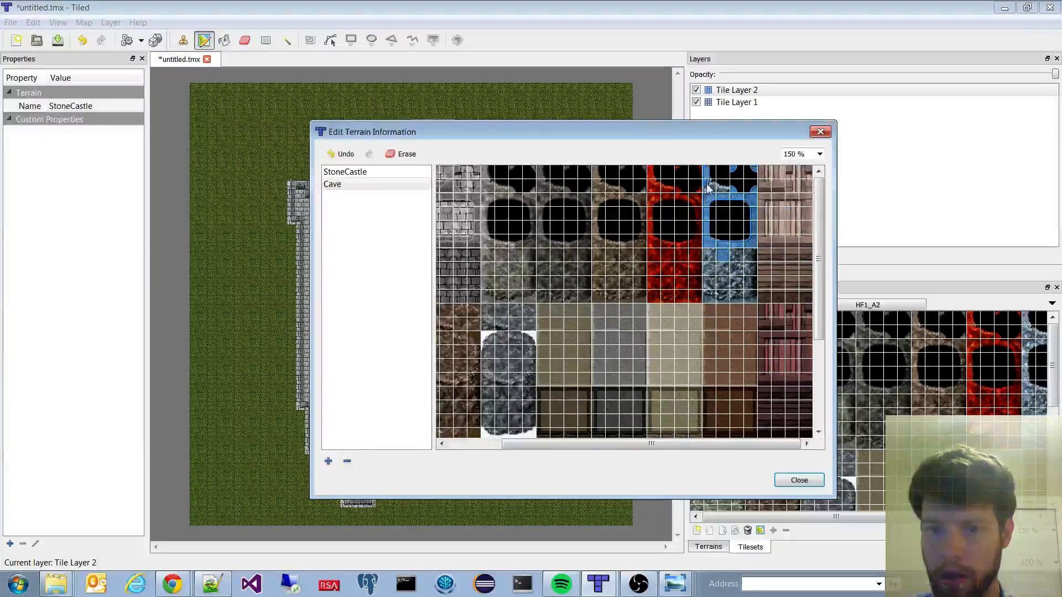
left_click(798, 479)
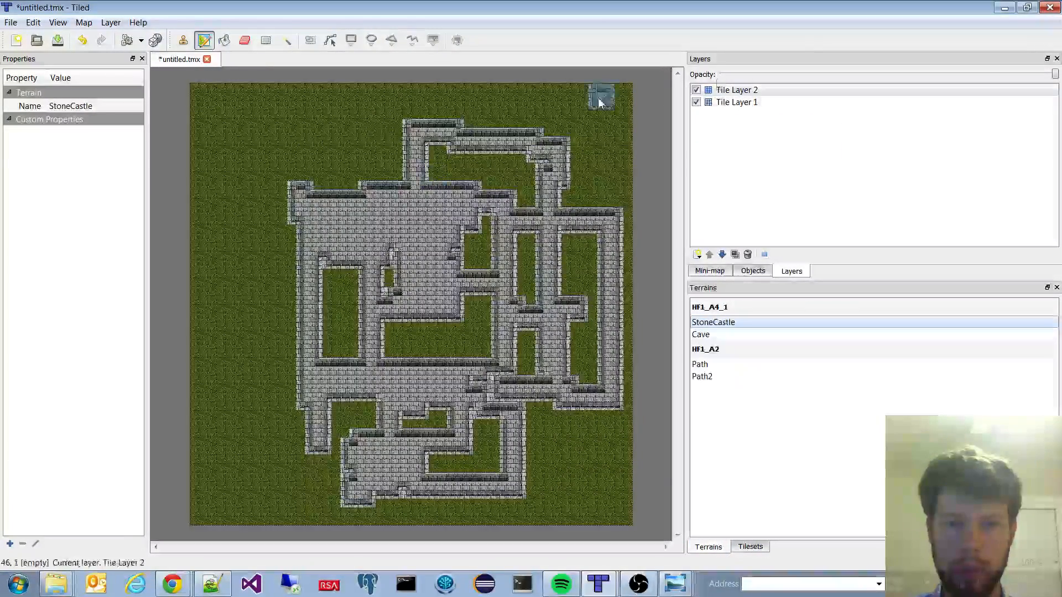
Step: Clear the stone castle from Tile Layer 2 and paint winding, branching passages over the grass with the Cave terrain
left_click(763, 102)
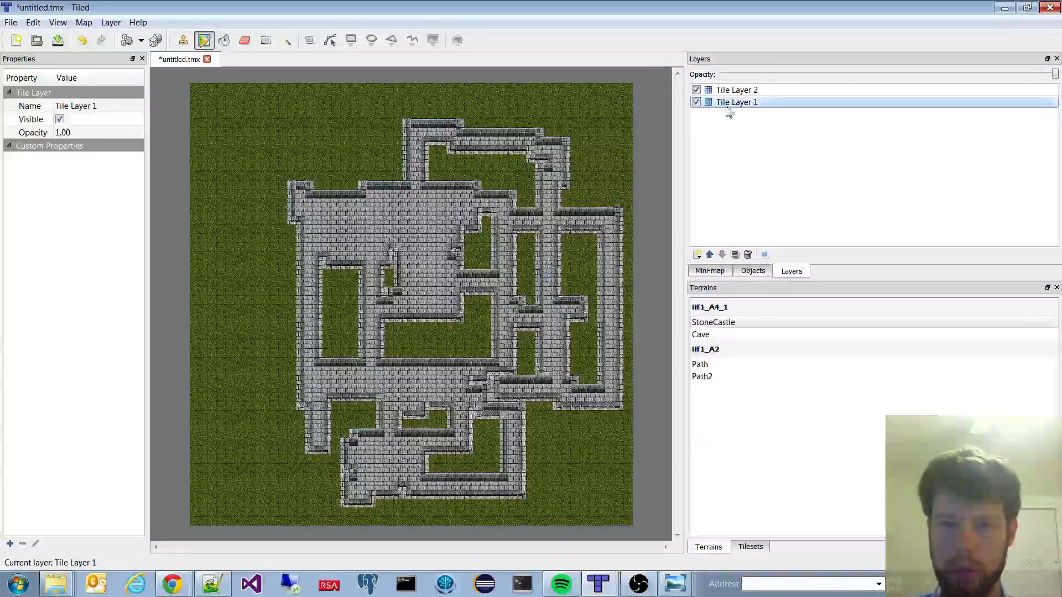
left_click(736, 91)
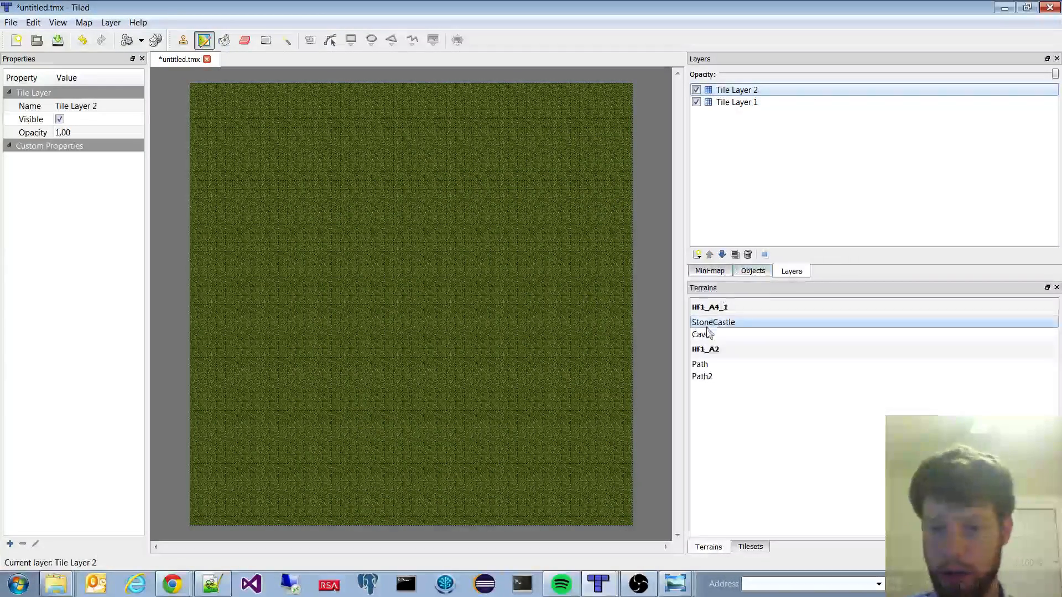
left_click(702, 335)
left_click(748, 105)
left_click(738, 90)
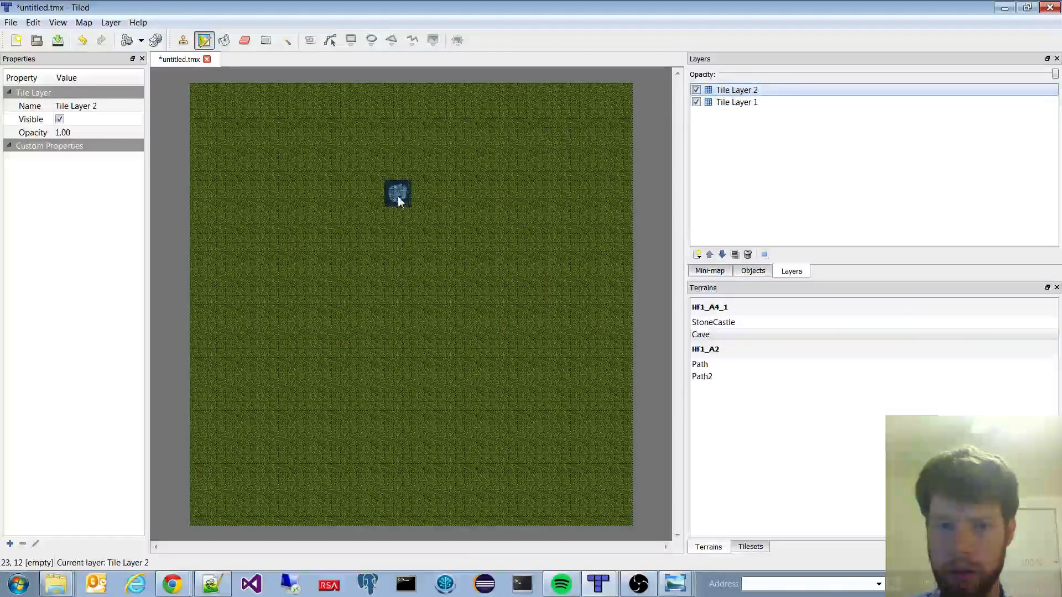
mouse_move(396, 194)
left_mouse_down()
mouse_move(360, 225)
mouse_move(320, 308)
mouse_move(391, 381)
mouse_move(542, 350)
mouse_move(550, 268)
mouse_move(435, 195)
mouse_move(551, 191)
mouse_move(534, 213)
mouse_move(592, 282)
mouse_move(608, 384)
left_mouse_up()
scroll(594, 280, "up", 2, "ctrl")
scroll(608, 385, "down", 4)
scroll(628, 225, "up", 1)
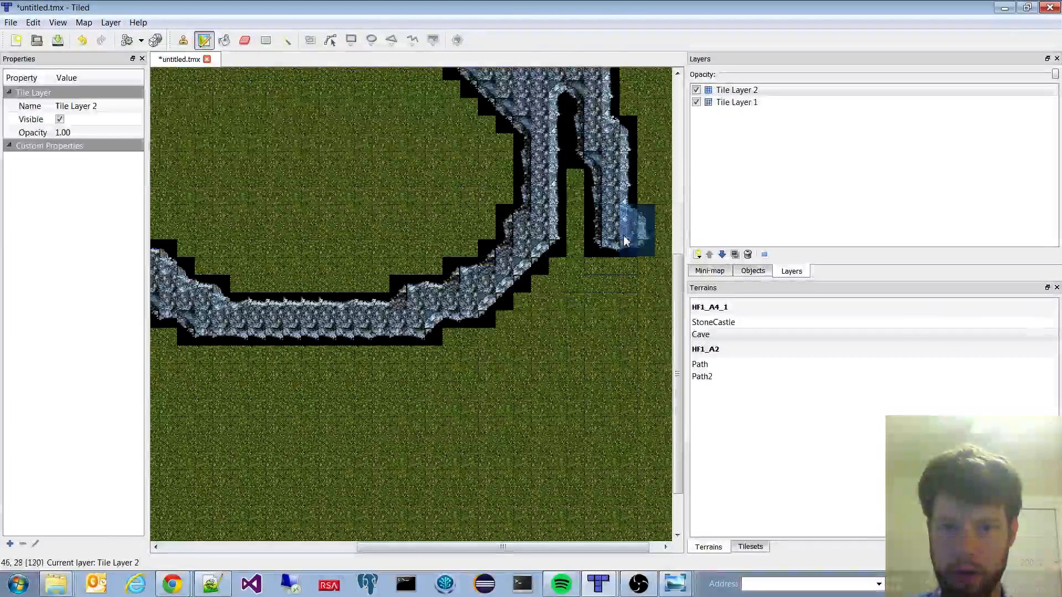
Step: Extend the Cave passages on Tile Layer 2 with a lower loop, a short diagonal branch and thin tunnels inside the ring
mouse_move(628, 225)
left_mouse_down()
mouse_move(565, 99)
mouse_move(607, 343)
mouse_move(455, 415)
mouse_move(313, 359)
left_mouse_up()
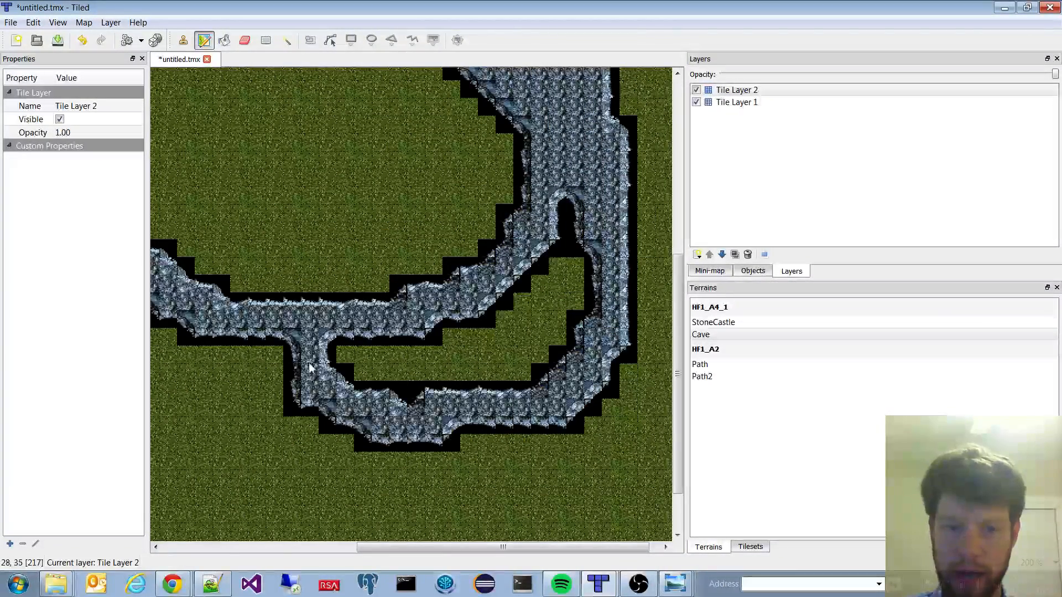
scroll(346, 246, "up", 1, "ctrl")
scroll(347, 250, "down", 3, "ctrl")
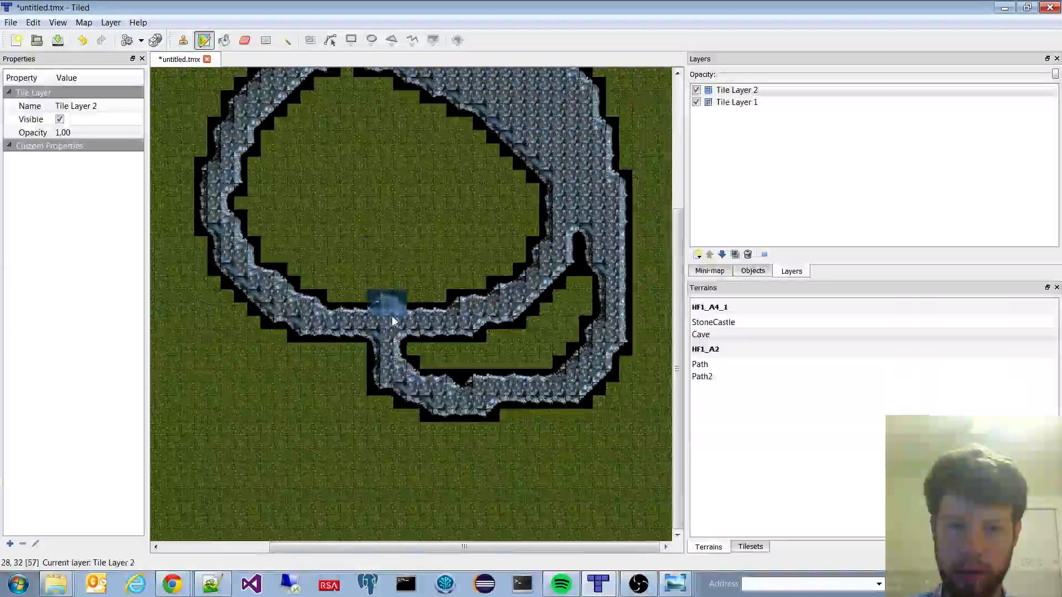
mouse_move(379, 260)
left_mouse_down()
mouse_move(382, 208)
mouse_move(378, 325)
left_mouse_up()
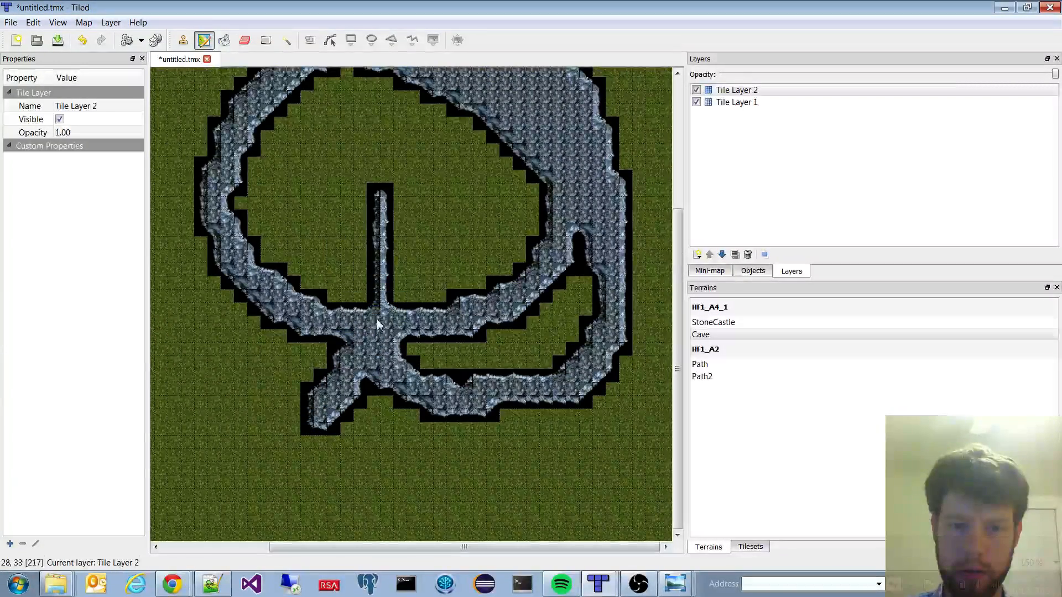
mouse_move(378, 253)
left_mouse_down()
mouse_move(498, 207)
mouse_move(412, 158)
mouse_move(260, 246)
left_mouse_up()
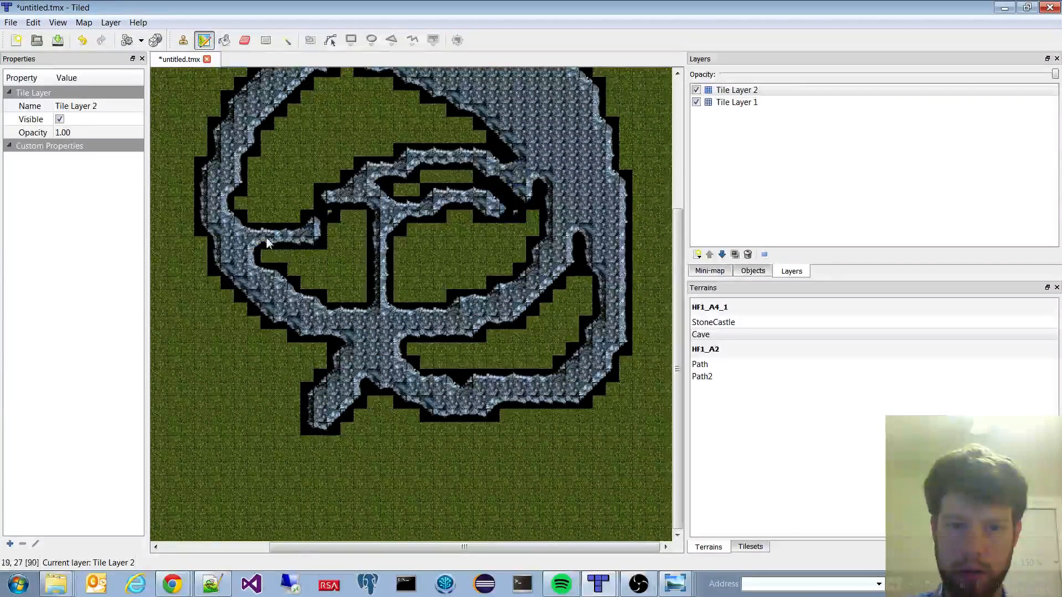
Step: Clear the grass from Tile Layer 1 and fill the whole layer with the black centre tile of the grey cave in HF1_A4_1
left_click(741, 102)
left_click(750, 546)
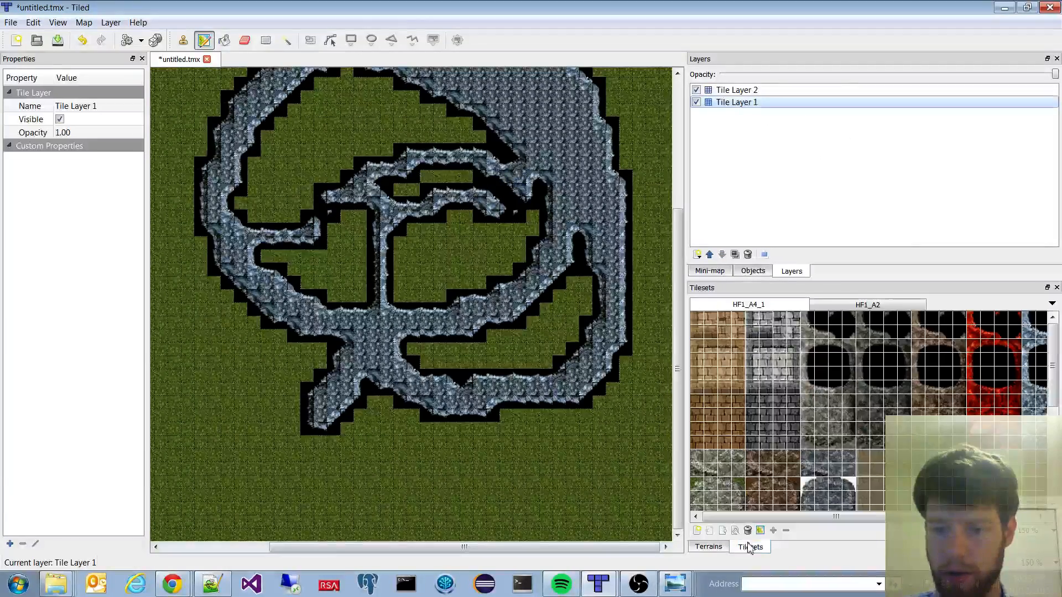
left_click(822, 361)
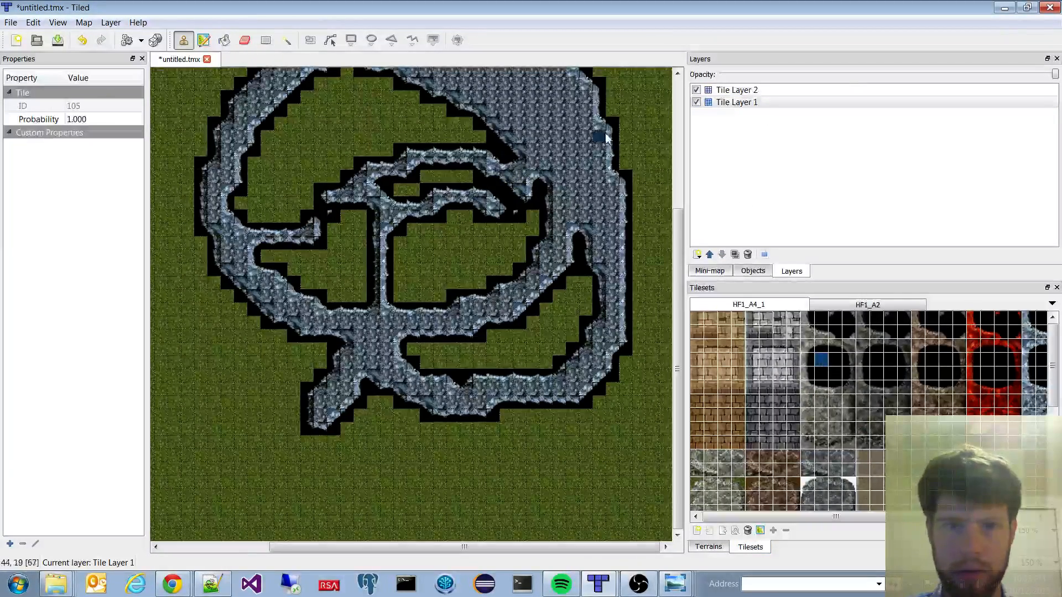
key("ctrl+a")
left_click(224, 40)
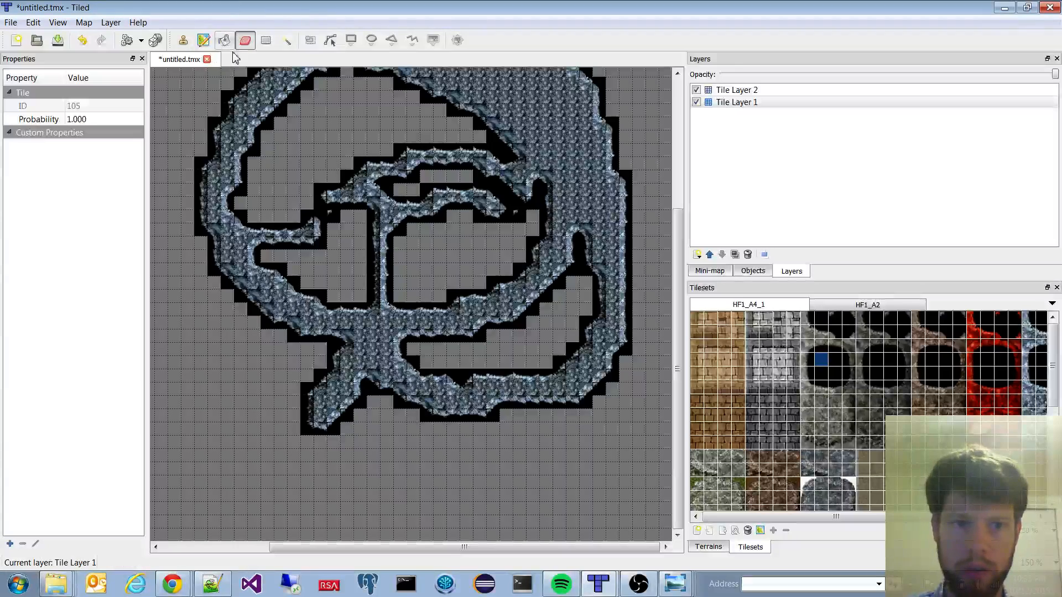
left_click(194, 358)
scroll(450, 250, "down", 2, "ctrl")
scroll(450, 250, "up", 2, "ctrl")
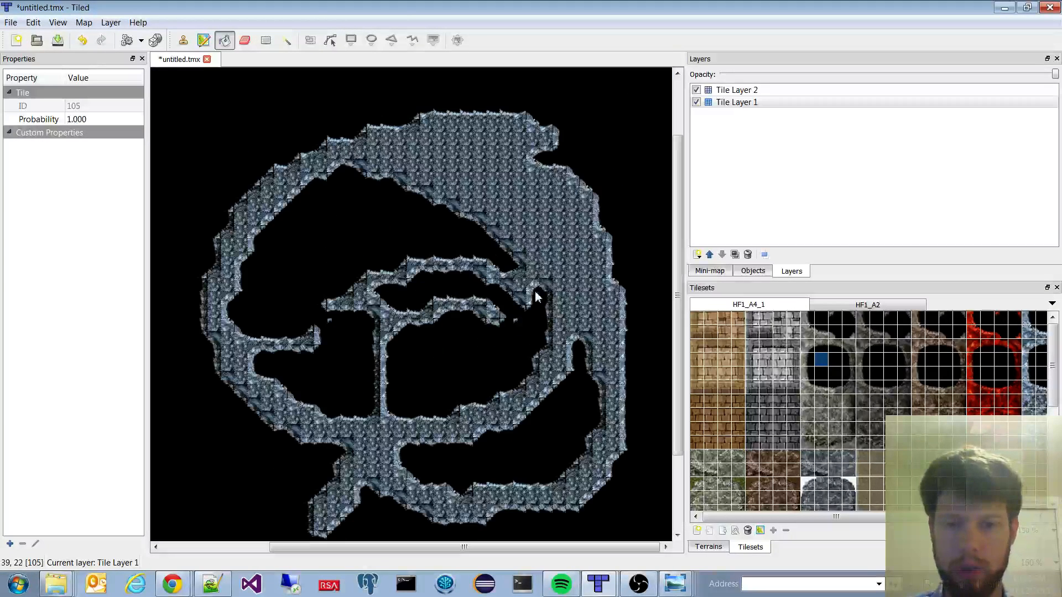
Step: In the HF1_A4_1 terrain information, move Cave's full-fill marking from the blue-grey rock wall tile to the small preview tile above the border
left_click(760, 531)
scroll(506, 243, "up", 2, "ctrl")
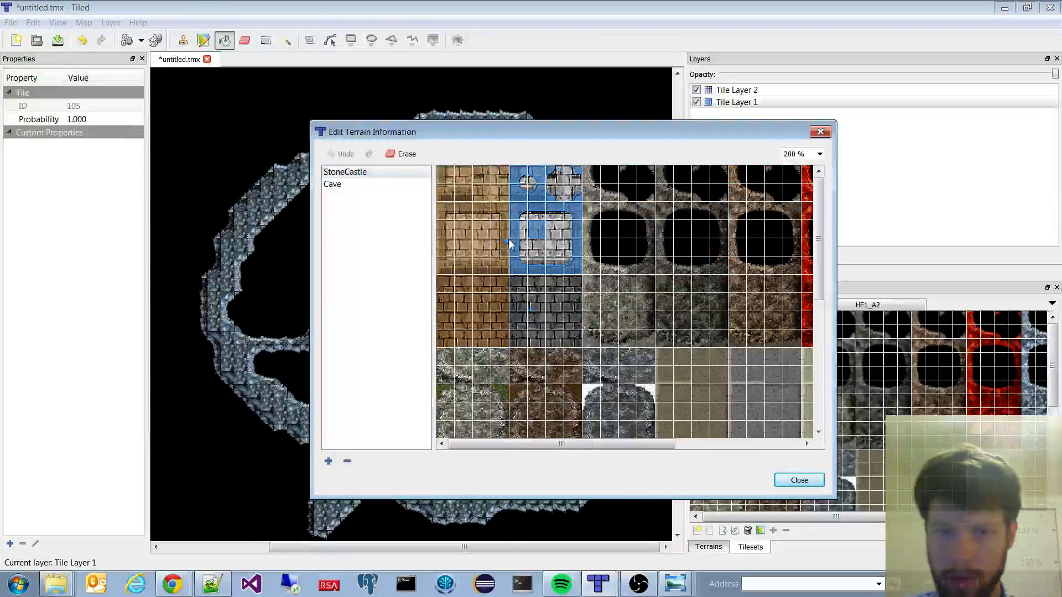
left_click(333, 184)
left_click_drag(598, 445, 745, 444)
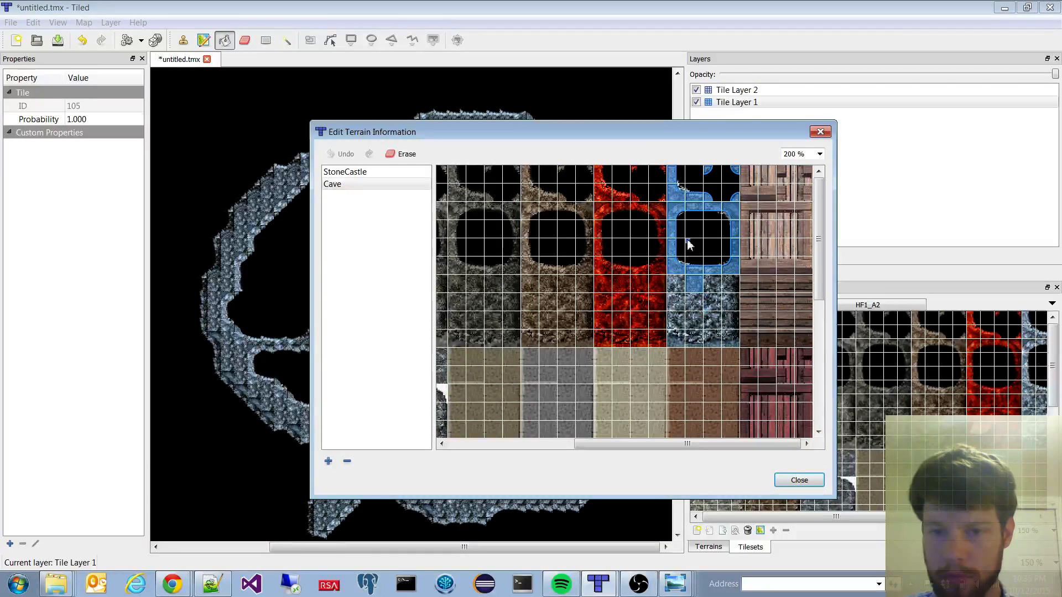
scroll(716, 301, "down", 3)
scroll(715, 300, "up", 3)
scroll(716, 301, "down", 3)
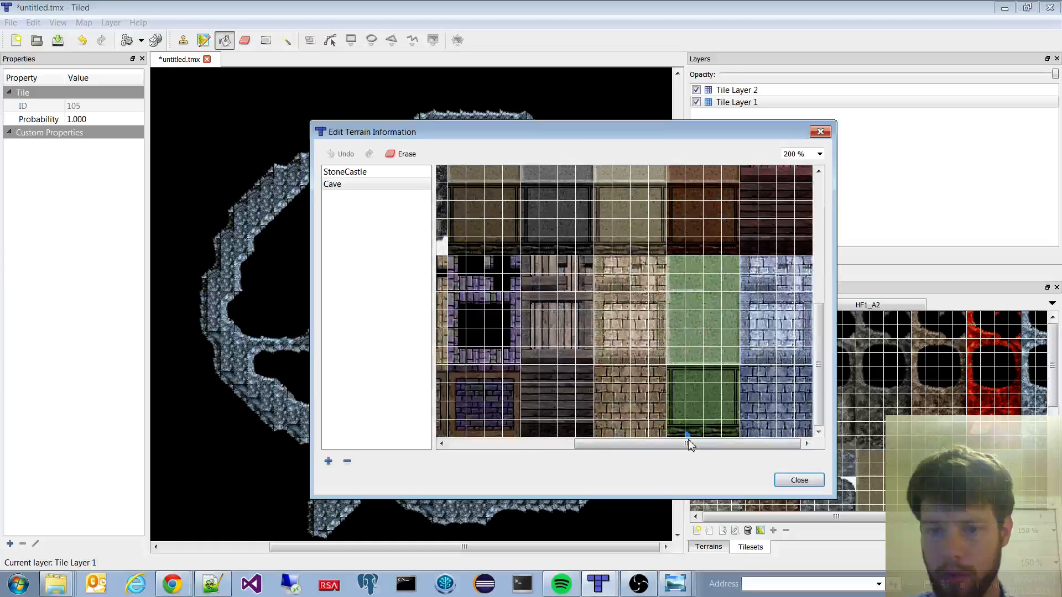
scroll(703, 361, "up", 3)
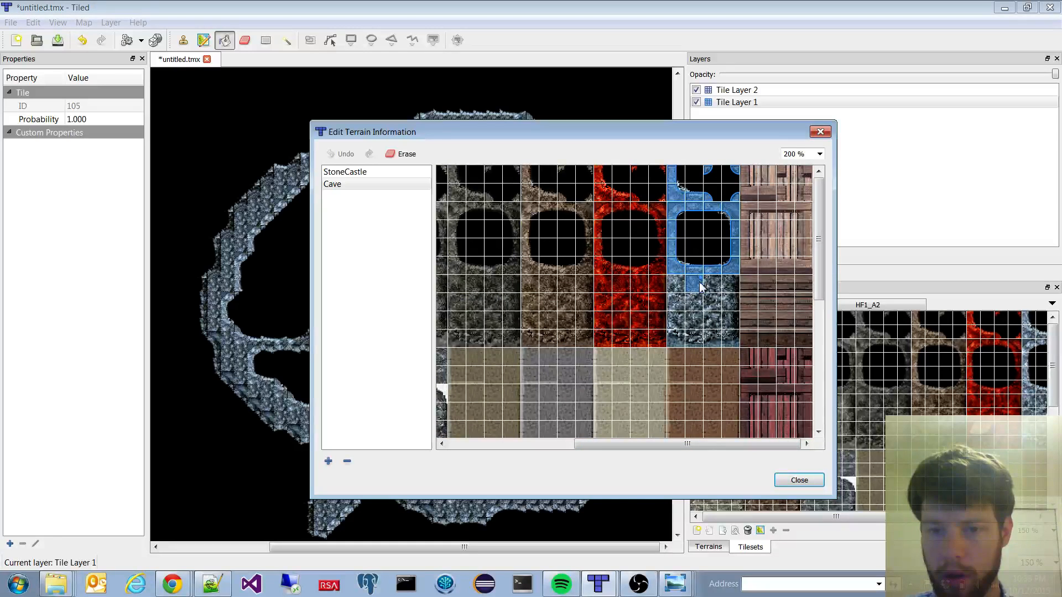
left_click(405, 155)
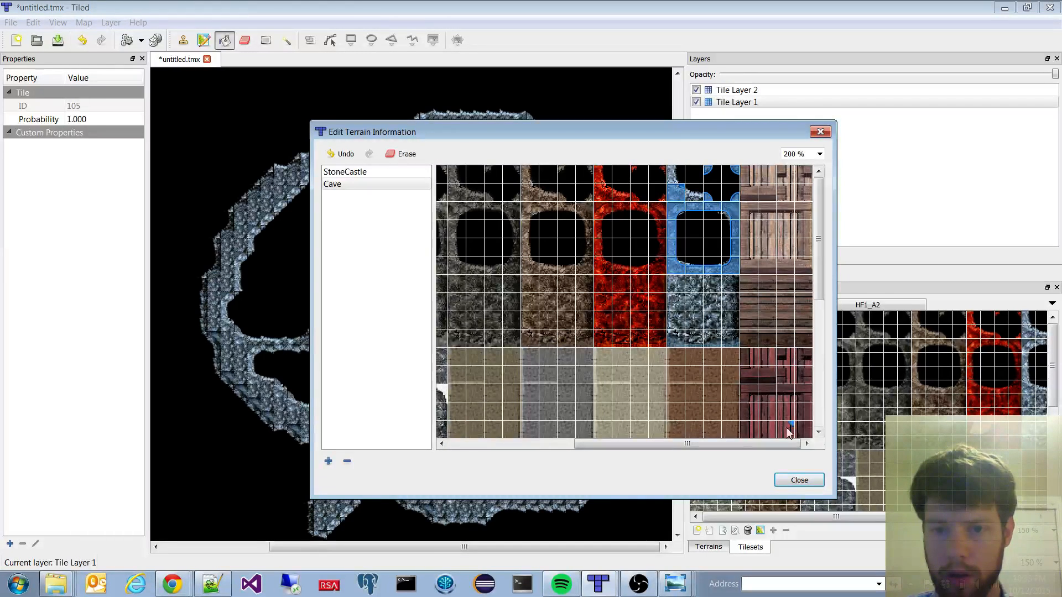
left_click(799, 480)
left_click(714, 546)
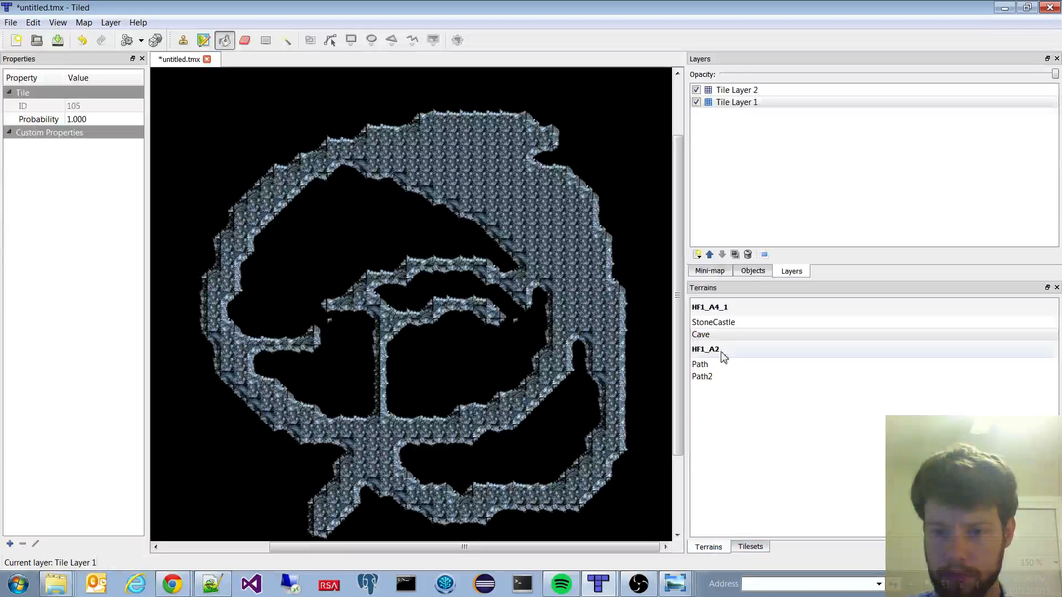
left_click(719, 335)
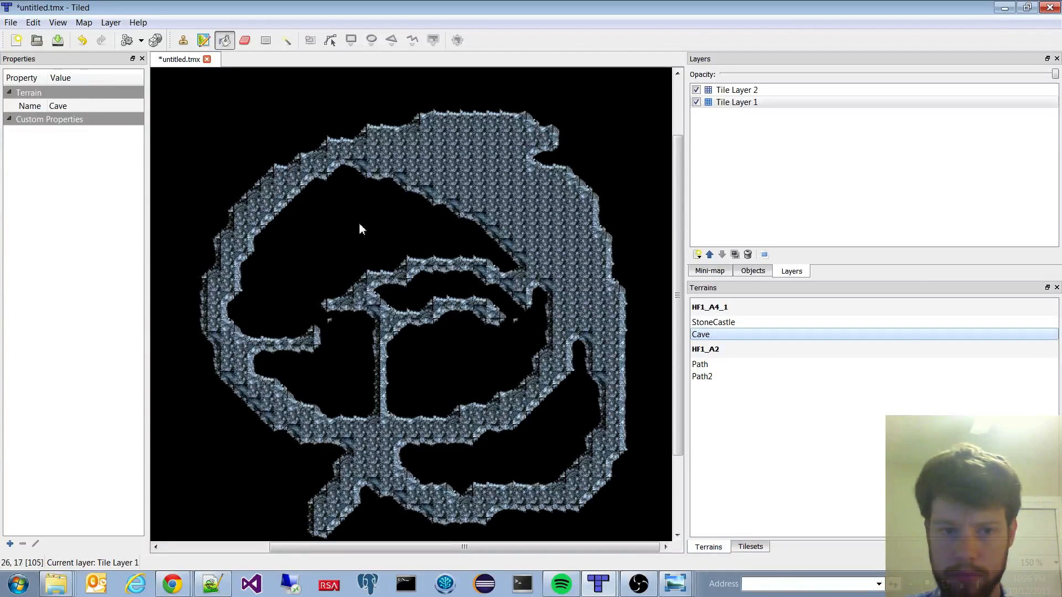
left_click(204, 40)
mouse_move(373, 218)
left_mouse_down()
mouse_move(308, 272)
mouse_move(453, 171)
mouse_move(361, 221)
left_mouse_up()
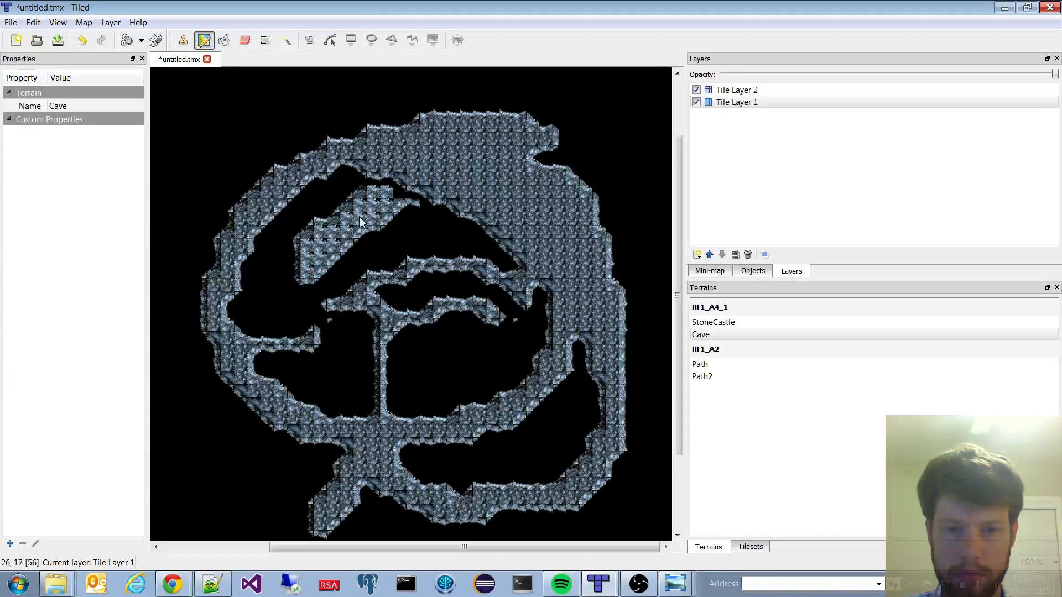
mouse_move(317, 263)
left_mouse_down()
mouse_move(166, 260)
mouse_move(166, 282)
left_mouse_up()
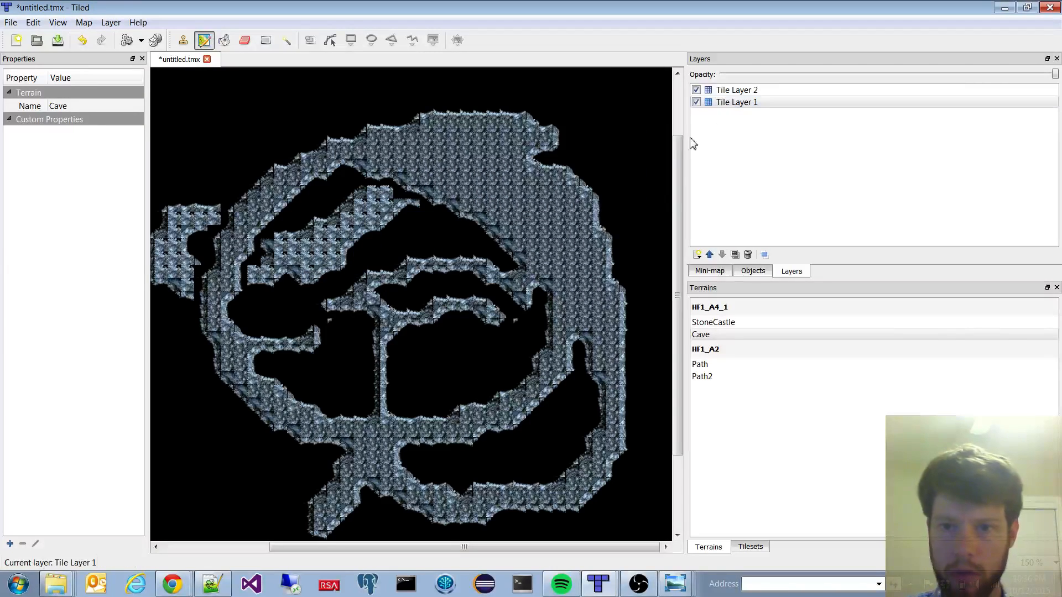
key("ctrl+z")
Step: Switch to Tile Layer 2 and delete all cave passages on it
key("ctrl+Page_Up")
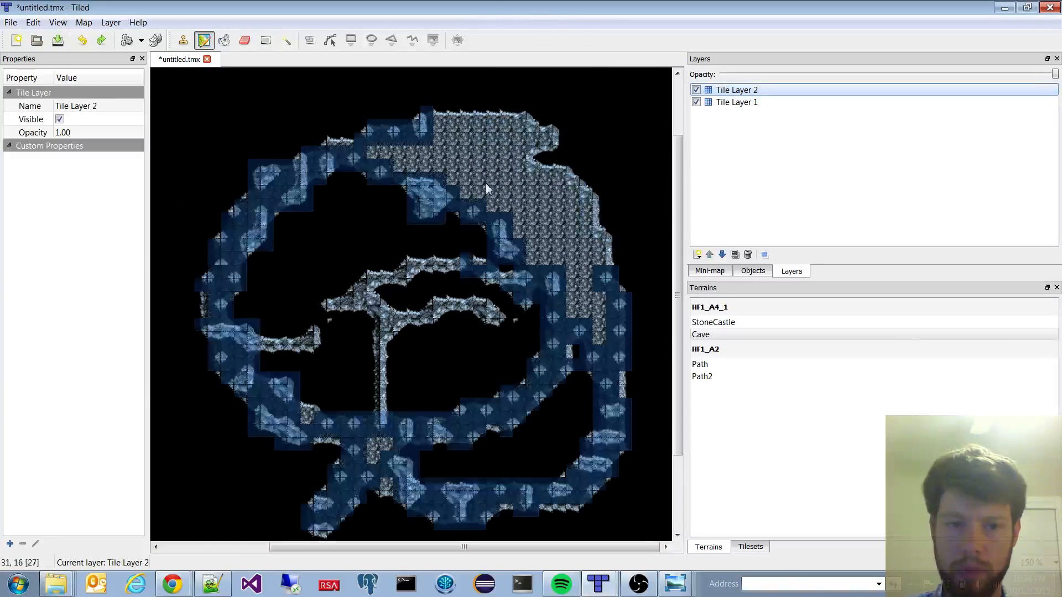
mouse_move(387, 219)
left_mouse_down()
mouse_move(331, 220)
mouse_move(455, 165)
mouse_move(445, 146)
left_mouse_up()
key("ctrl+a")
key("Delete")
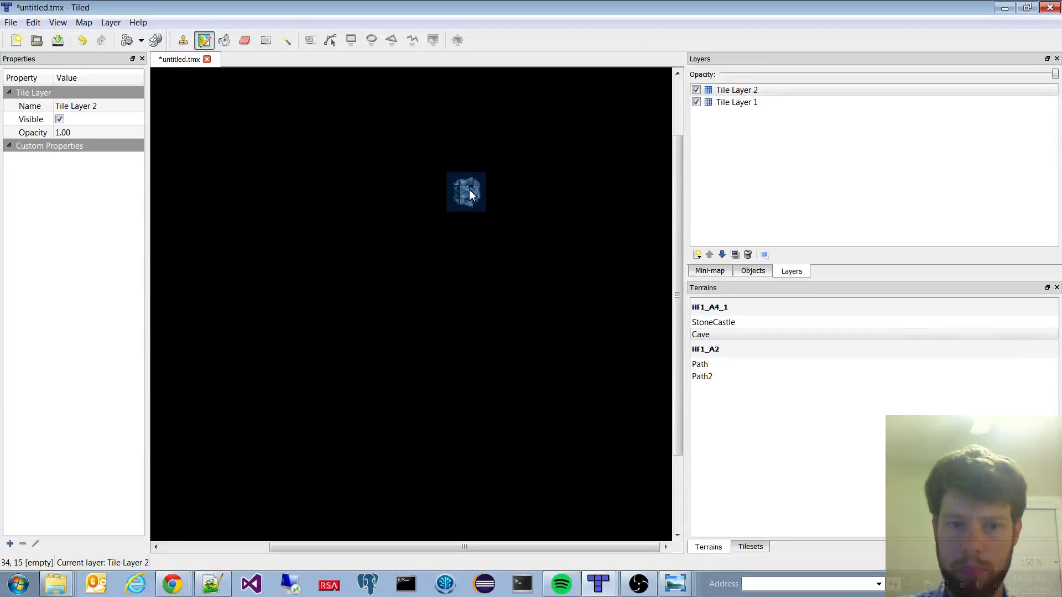
Step: Try out the Cave terrain on the empty Tile Layer 2, check its fill pattern up close and undo the painting
mouse_move(469, 191)
left_mouse_down()
mouse_move(318, 230)
mouse_move(373, 340)
mouse_move(571, 301)
mouse_move(381, 274)
mouse_move(452, 202)
mouse_move(451, 236)
mouse_move(454, 225)
left_mouse_up()
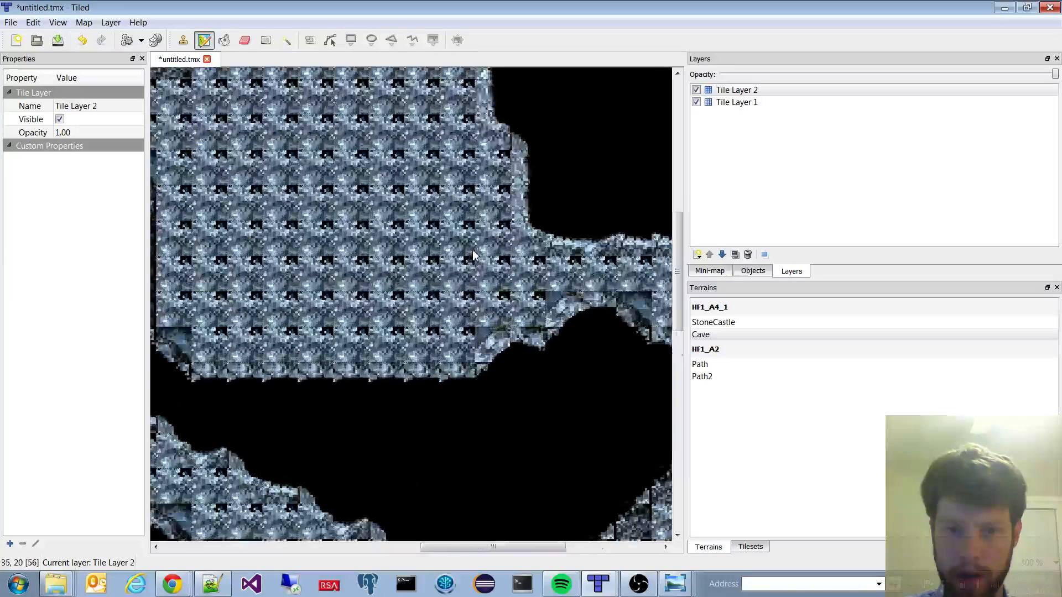
scroll(454, 225, "up", 3, "ctrl")
scroll(516, 251, "down", 3, "ctrl")
key("ctrl+z")
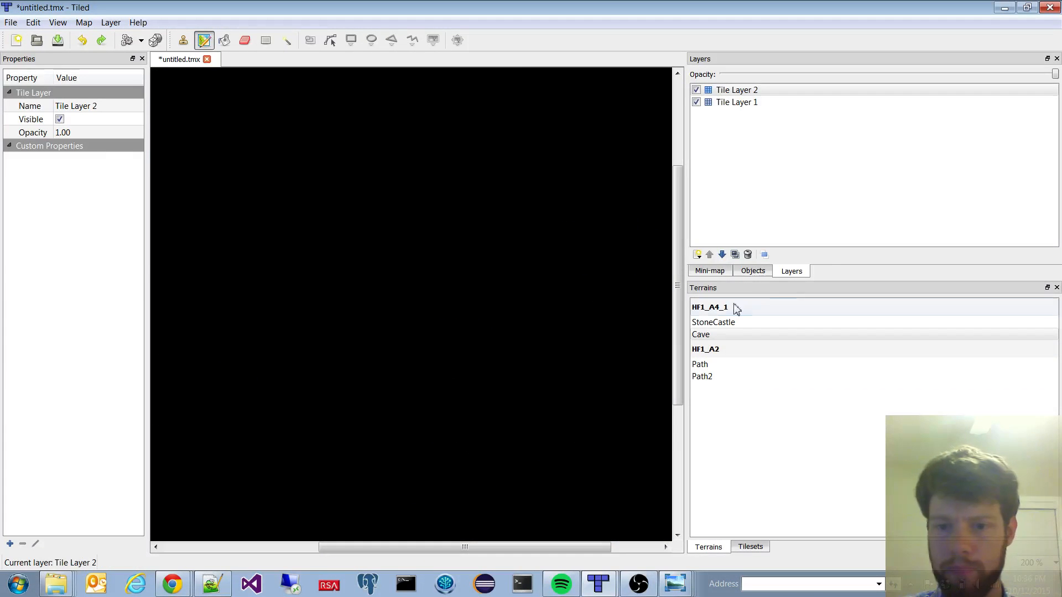
Step: In the HF1_A4_1 terrain information, erase Cave's full fill from the preview tile and mark the four central blue-grey rock wall tiles instead
left_click(718, 336)
left_click(750, 547)
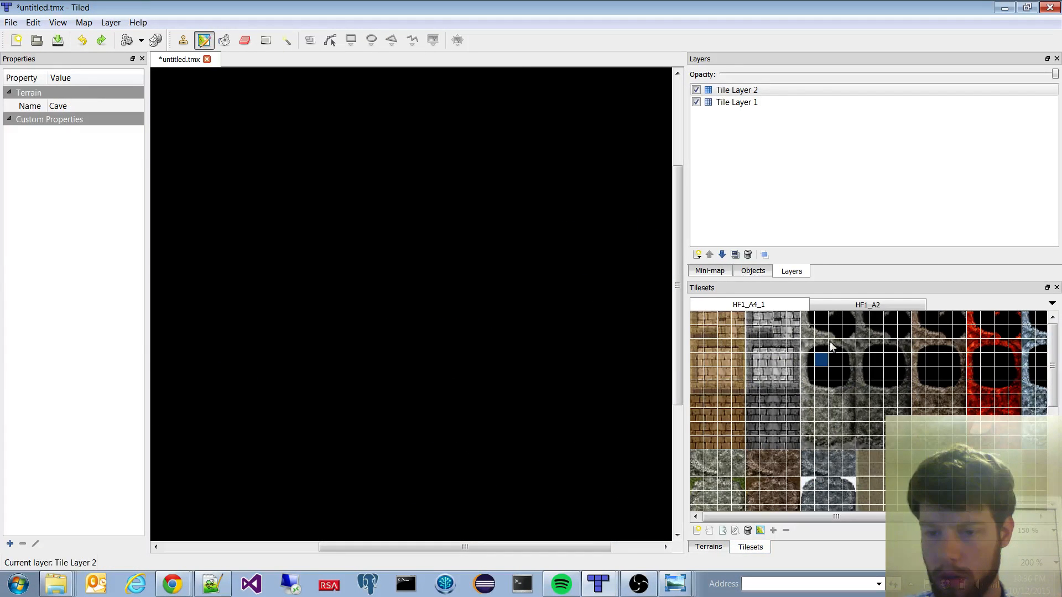
left_click(760, 530)
scroll(712, 205, "up", 2, "ctrl")
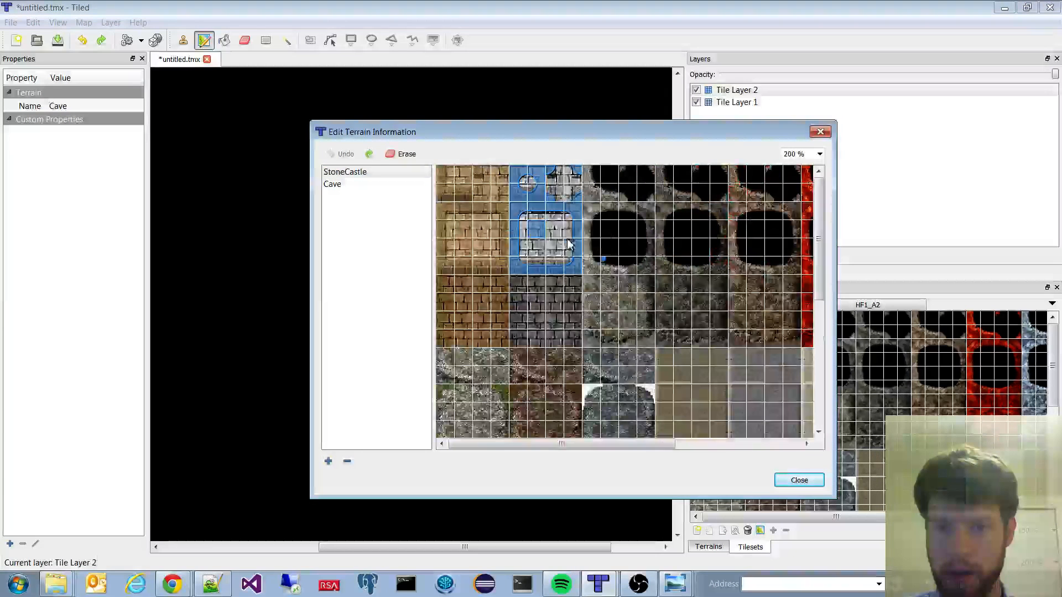
left_click(333, 185)
left_click_drag(573, 448, 698, 448)
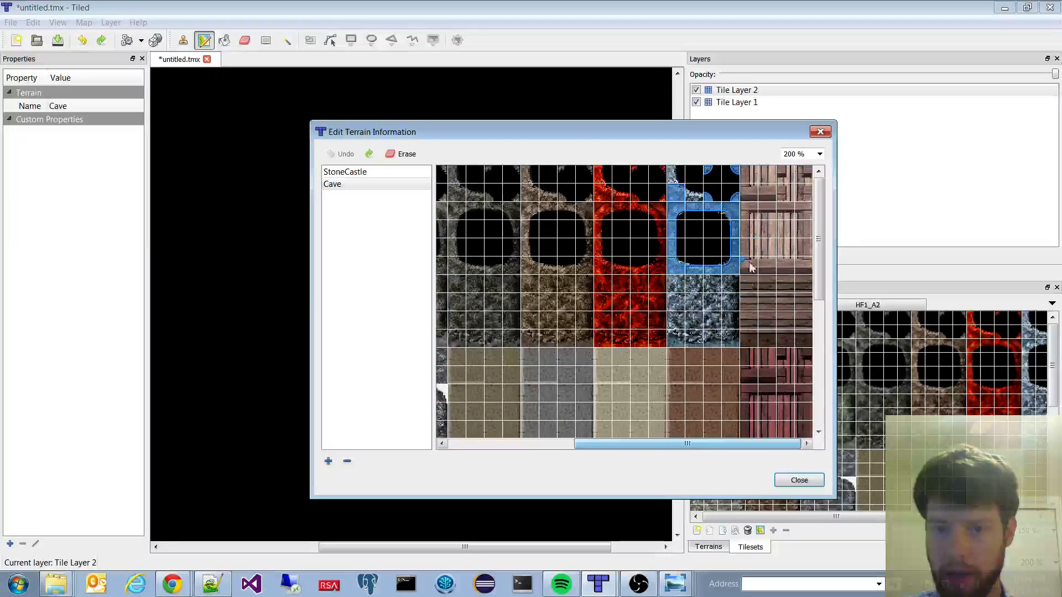
left_click(670, 198)
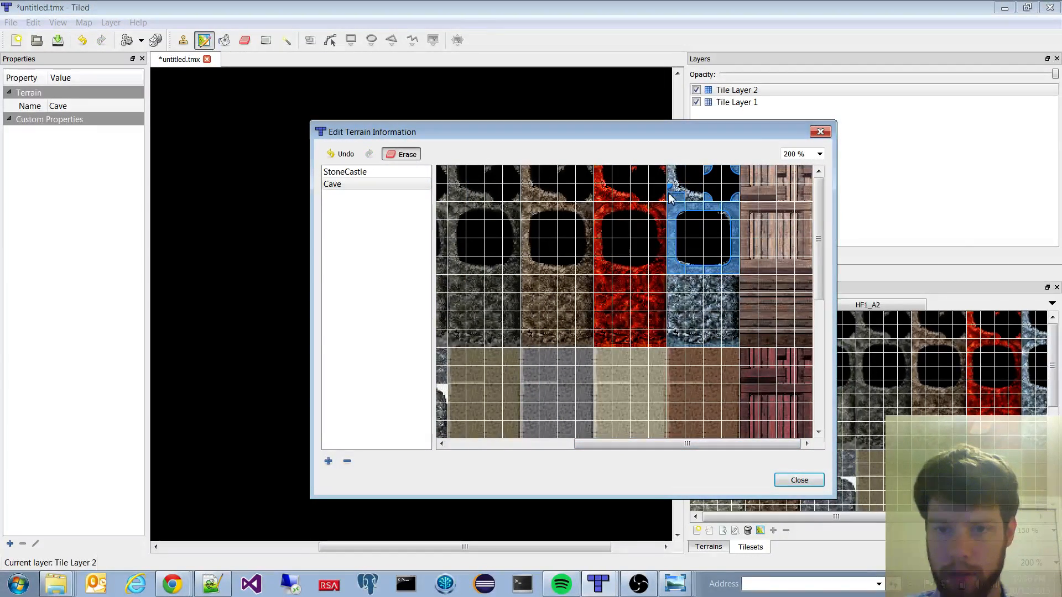
left_click(407, 158)
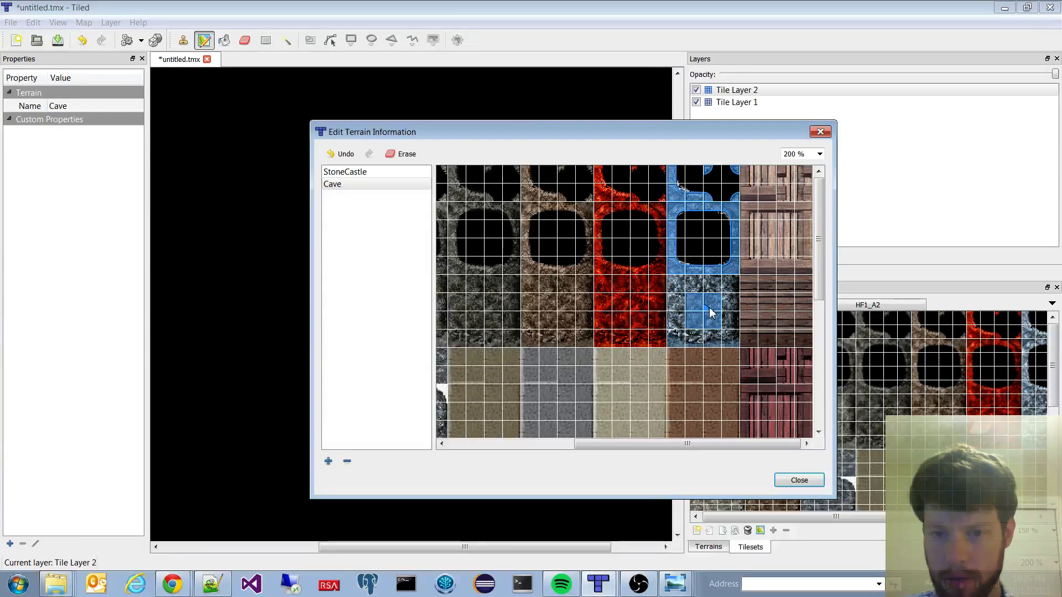
left_click(813, 483)
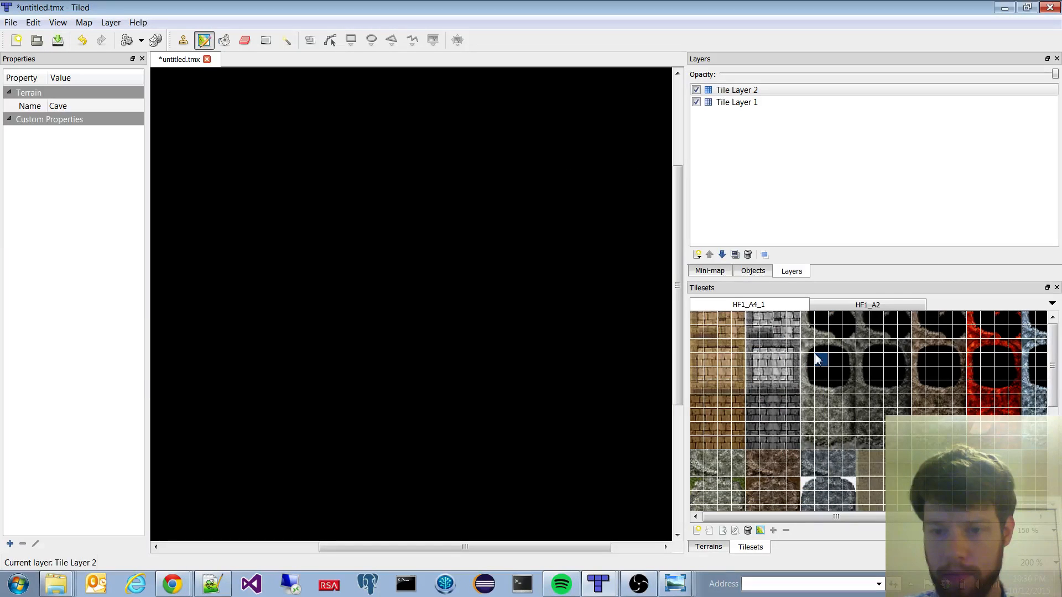
Step: Paint a ring-shaped Cave passage on Tile Layer 2 and link it by curved tunnels to a filled chamber in the lower part of the map
left_click(709, 548)
left_click(705, 334)
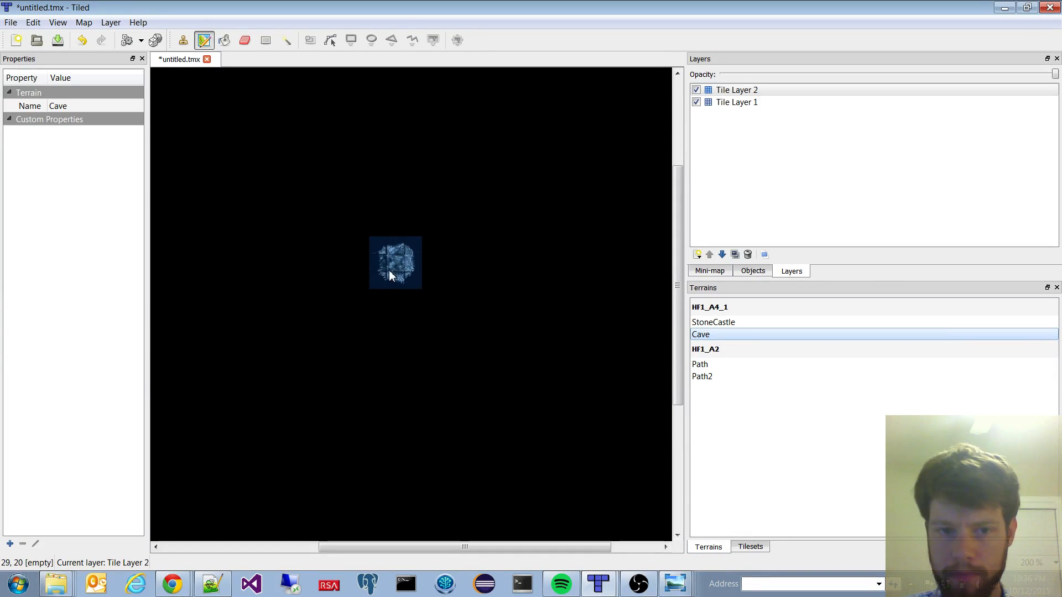
mouse_move(521, 225)
left_mouse_down()
mouse_move(313, 239)
mouse_move(285, 376)
mouse_move(461, 479)
left_mouse_up()
mouse_move(498, 196)
left_mouse_down()
mouse_move(582, 303)
mouse_move(538, 441)
mouse_move(633, 355)
left_mouse_up()
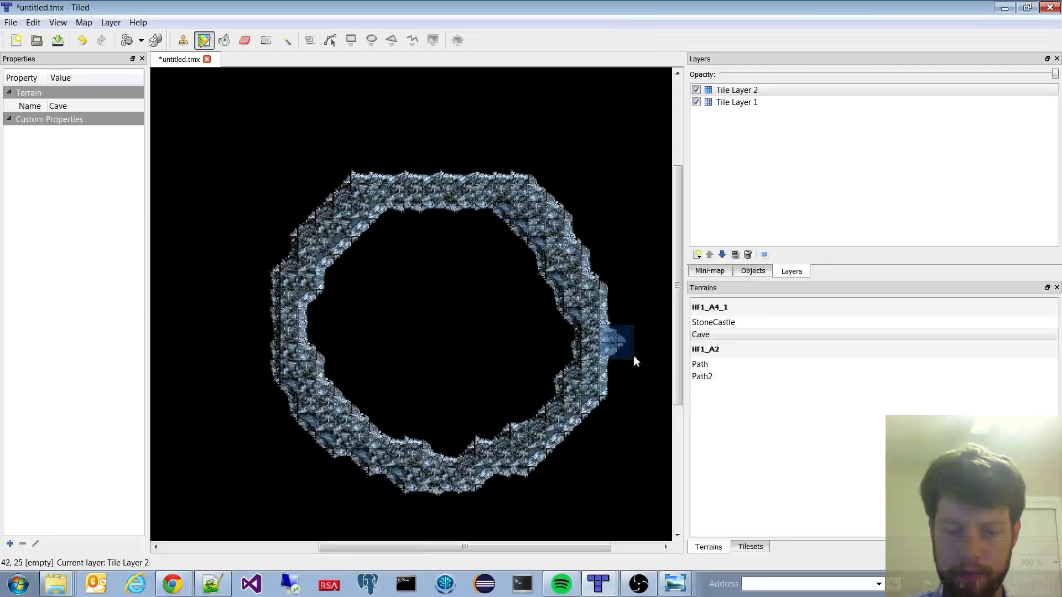
scroll(487, 311, "down", 2, "ctrl")
mouse_move(408, 314)
left_mouse_down()
mouse_move(263, 398)
mouse_move(260, 446)
mouse_move(382, 482)
mouse_move(301, 403)
mouse_move(360, 436)
mouse_move(328, 455)
left_mouse_up()
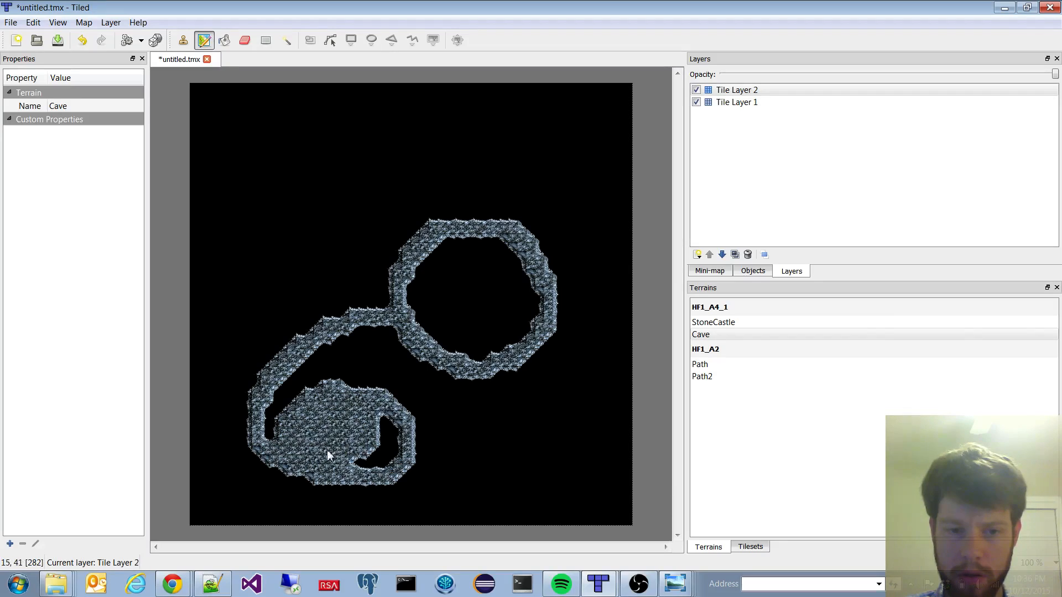
mouse_move(415, 446)
left_mouse_down()
mouse_move(534, 476)
mouse_move(565, 380)
mouse_move(547, 370)
mouse_move(557, 462)
mouse_move(533, 465)
left_mouse_up()
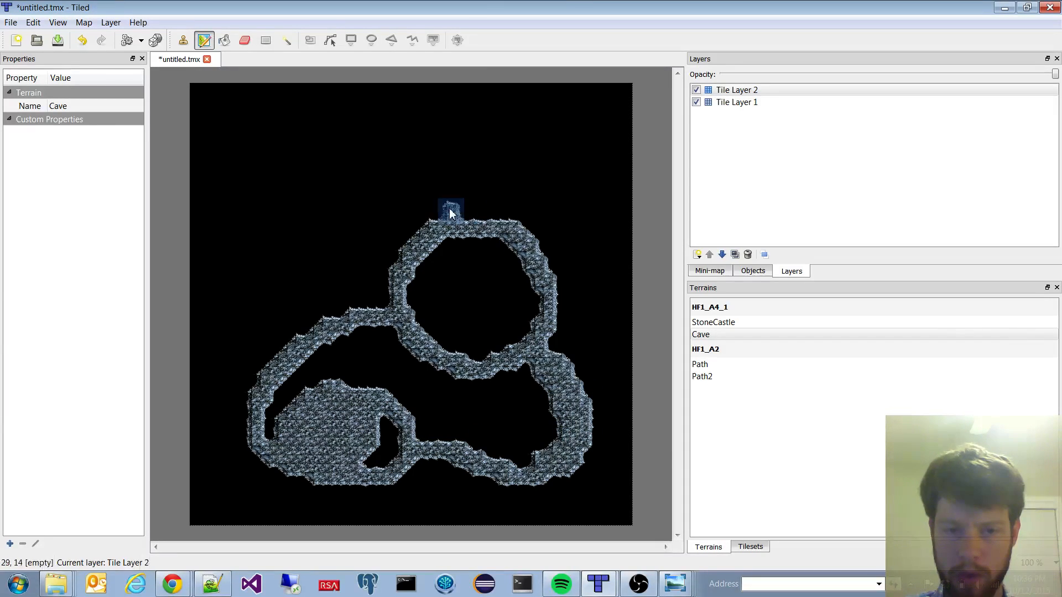
Step: Add looping Cave tunnels above and beside the ring, widen its upper edge and join the passages down to the lower chamber
mouse_move(410, 254)
left_mouse_down()
mouse_move(218, 190)
mouse_move(441, 133)
mouse_move(460, 161)
mouse_move(291, 220)
mouse_move(247, 294)
mouse_move(318, 308)
left_mouse_up()
left_click_drag(444, 154, 513, 221)
mouse_move(474, 142)
left_mouse_down()
mouse_move(570, 161)
mouse_move(557, 278)
left_mouse_up()
scroll(446, 238, "up", 3, "ctrl")
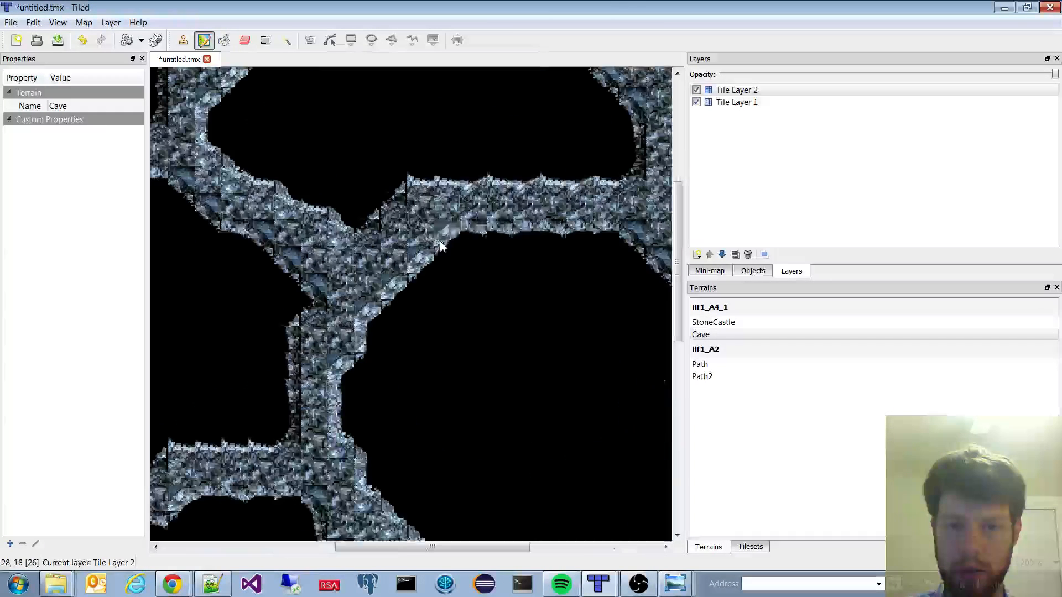
scroll(433, 230, "down", 1, "ctrl")
mouse_move(356, 211)
left_mouse_down()
mouse_move(448, 208)
mouse_move(491, 187)
left_mouse_up()
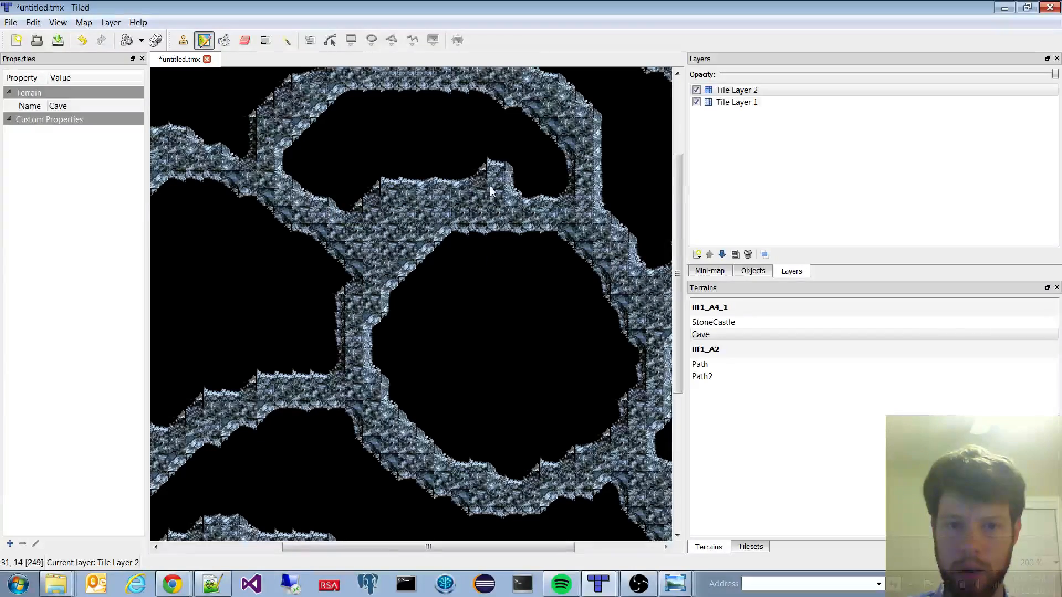
mouse_move(324, 249)
left_mouse_down()
mouse_move(243, 216)
mouse_move(241, 382)
left_mouse_up()
scroll(241, 381, "down", 1, "ctrl")
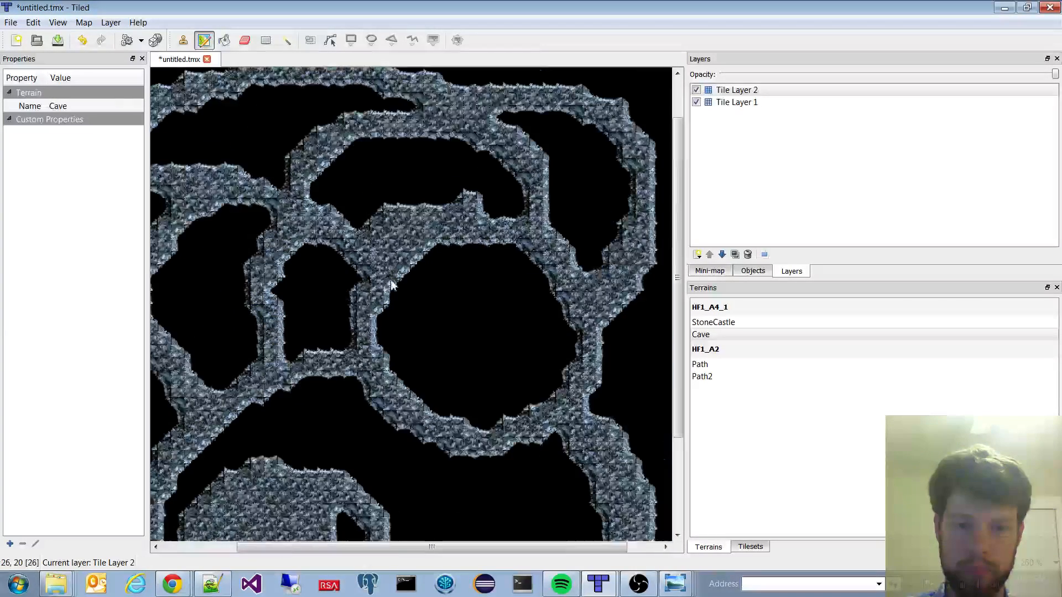
mouse_move(311, 387)
left_mouse_down()
mouse_move(327, 408)
mouse_move(335, 488)
left_mouse_up()
scroll(448, 403, "down", 3)
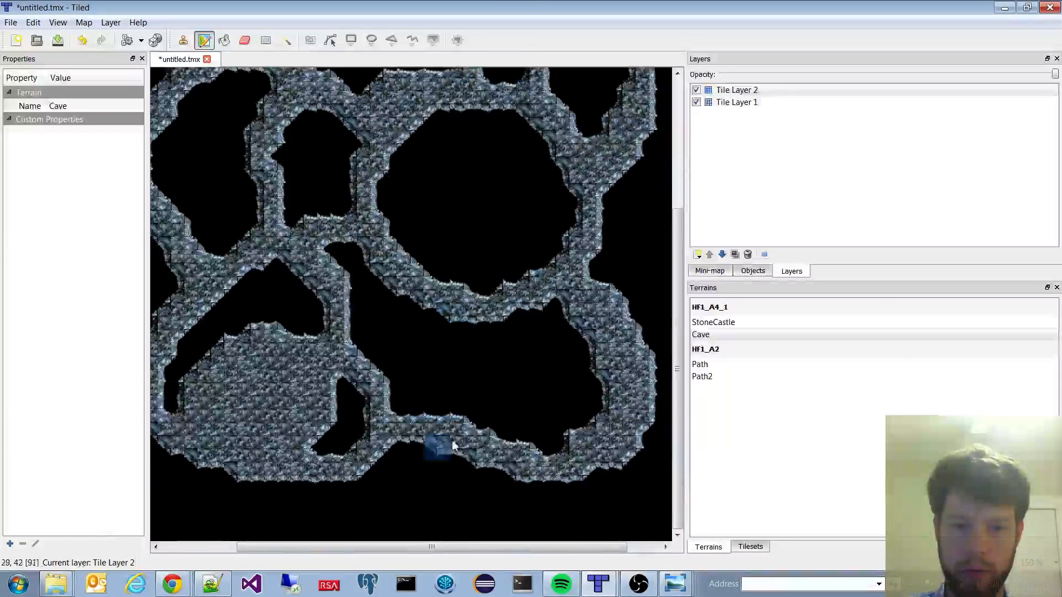
Step: Extend the cave on Tile Layer 2 with a diagonal tunnel across the ring, outer tunnels near the map's edges and a small upper loop
mouse_move(400, 473)
left_mouse_down()
mouse_move(387, 486)
mouse_move(505, 486)
mouse_move(441, 422)
mouse_move(509, 344)
left_mouse_up()
left_click_drag(414, 230, 547, 133)
scroll(328, 405, "down", 2, "ctrl")
mouse_move(313, 418)
left_mouse_down()
mouse_move(279, 443)
mouse_move(293, 319)
left_mouse_up()
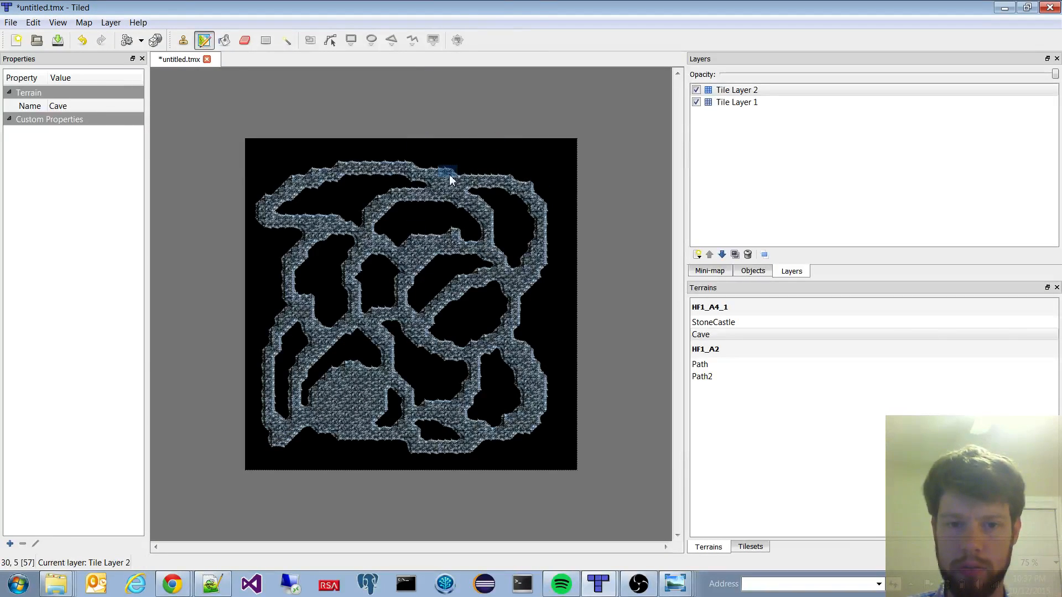
scroll(437, 326, "up", 3, "ctrl")
scroll(407, 311, "down", 3, "ctrl")
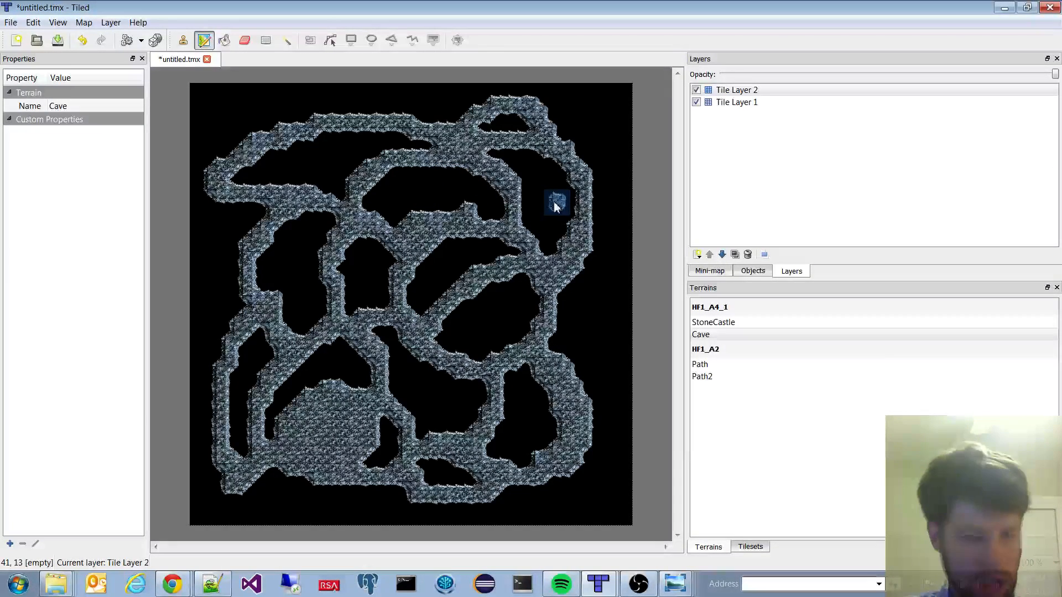
Step: Clear all the painted cave tiles from Tile Layer 2
left_click(750, 547)
scroll(868, 434, "down", 3)
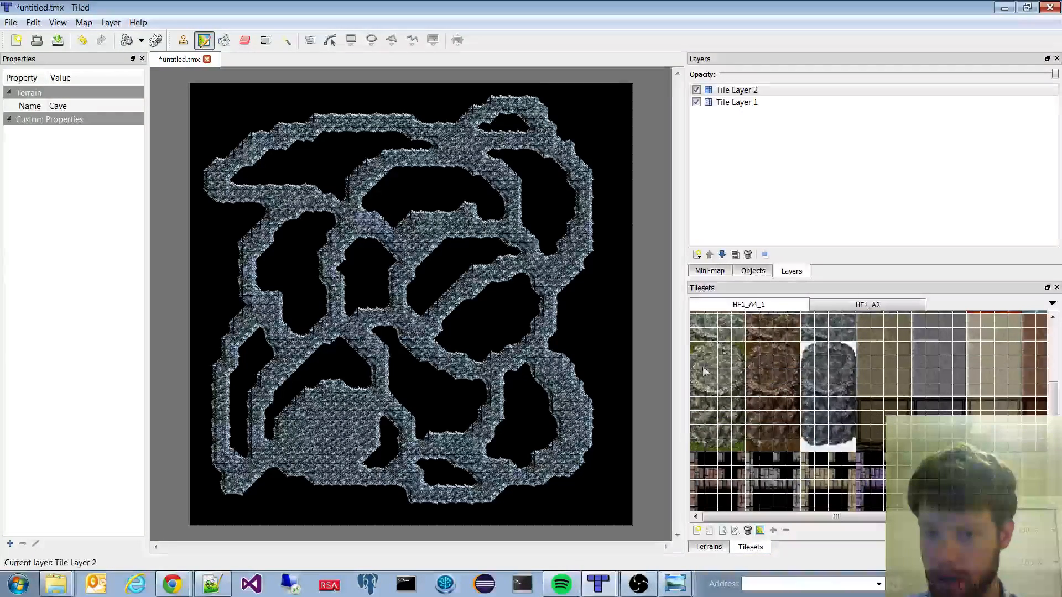
left_click(642, 587)
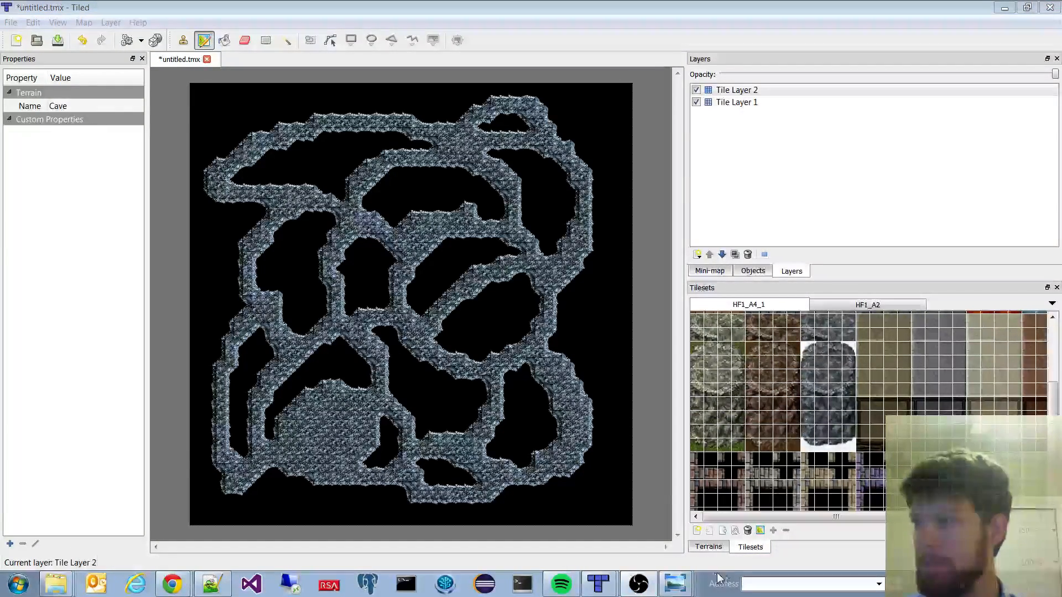
left_click(747, 91)
key("ctrl+a")
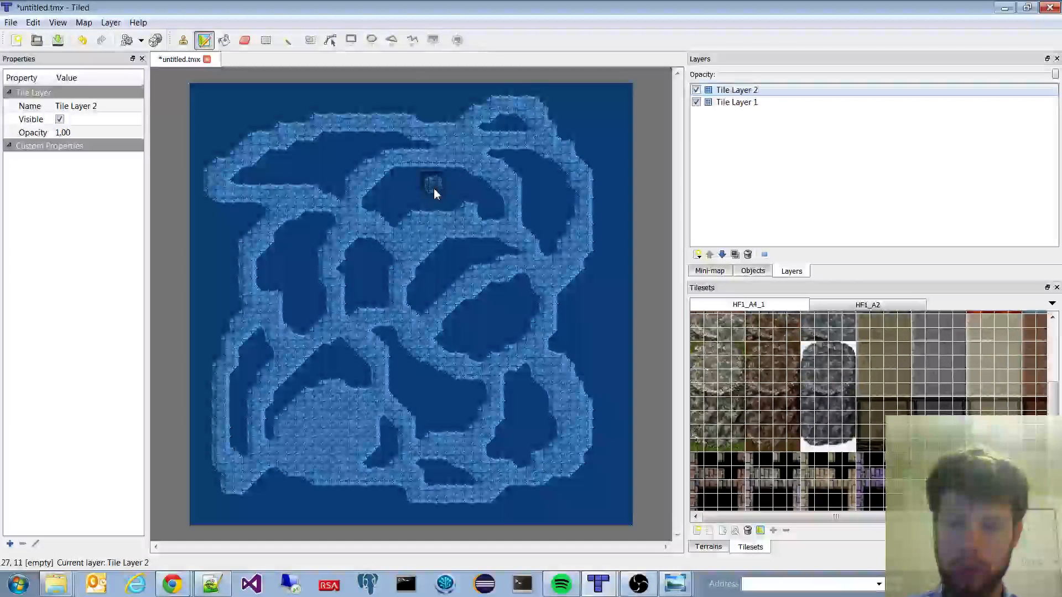
key("Delete")
Step: Fill the whole of Tile Layer 1 with the plain grass tiles from the HF1_A2 tileset
left_click(753, 103)
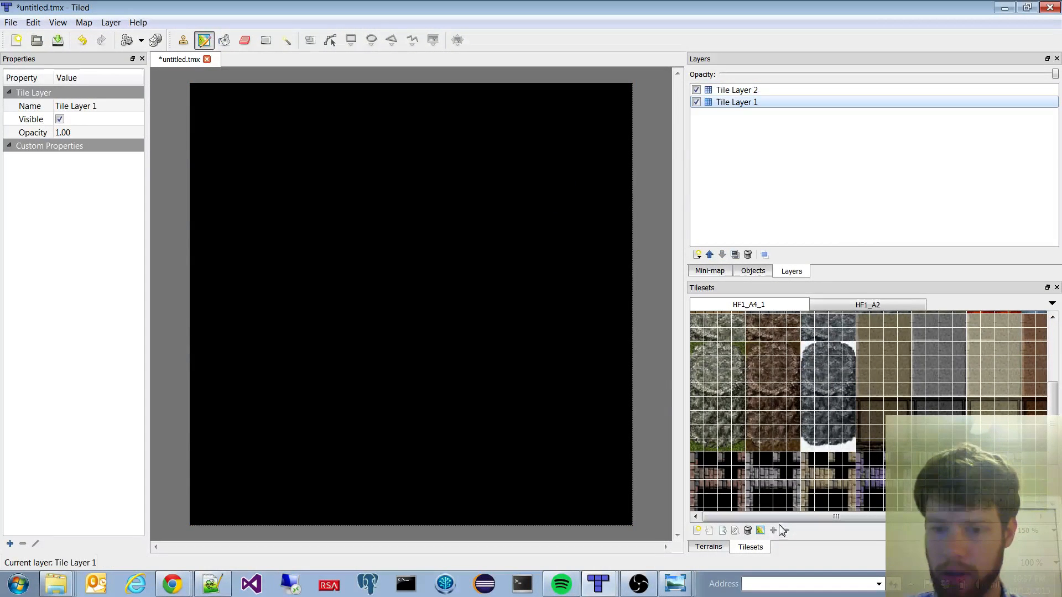
left_click(868, 305)
left_click(699, 335)
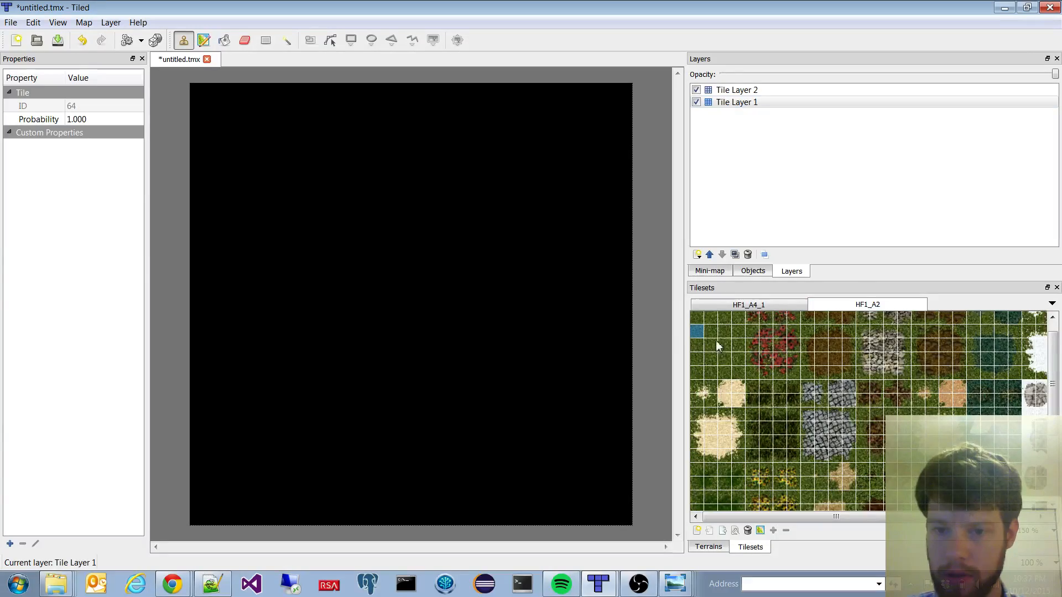
left_click(224, 40)
left_click(332, 170)
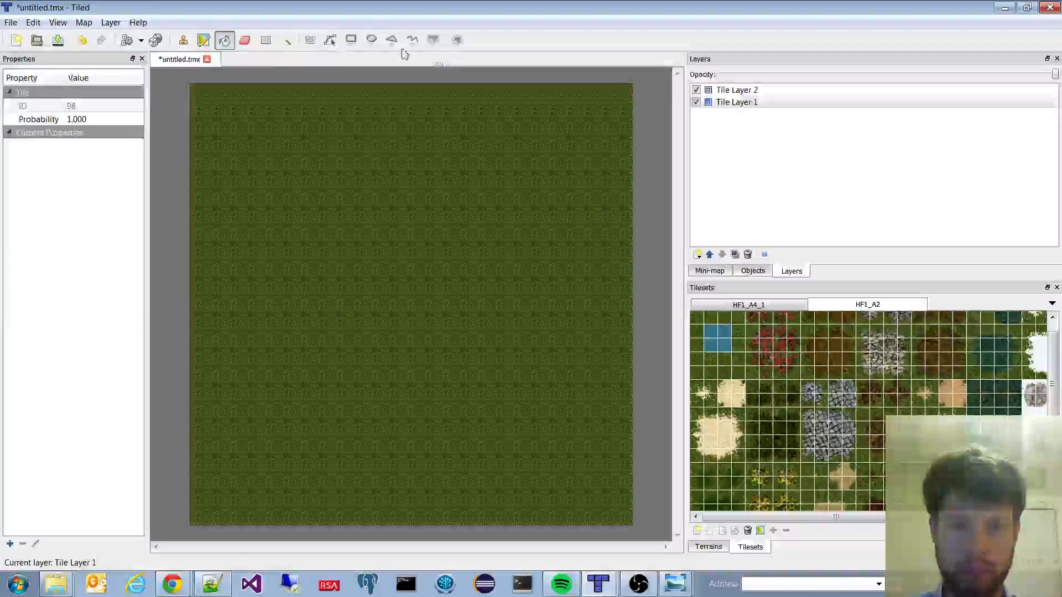
left_click(185, 42)
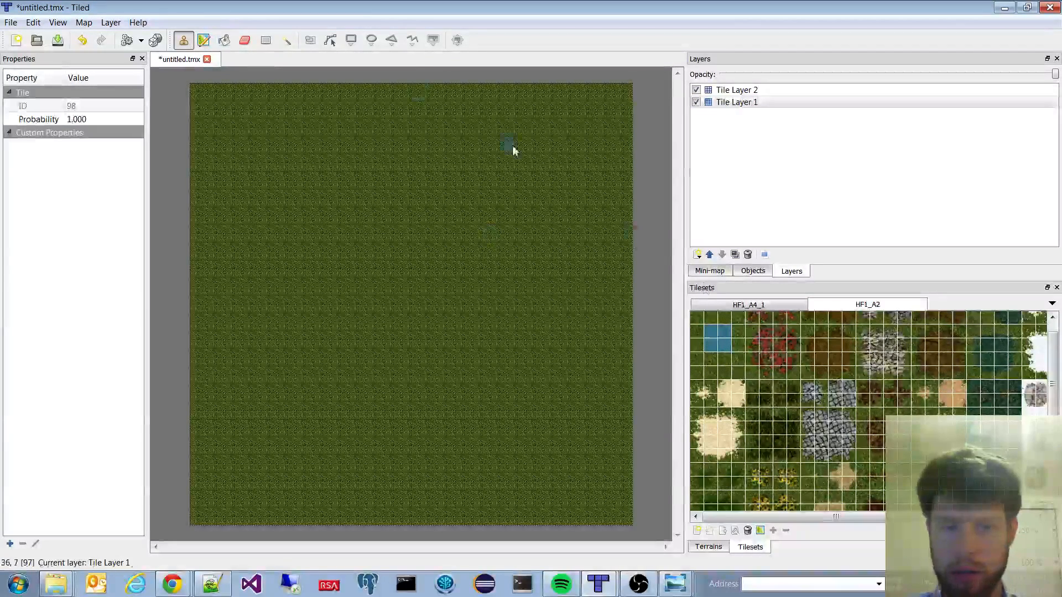
left_click(760, 530)
left_click(339, 184)
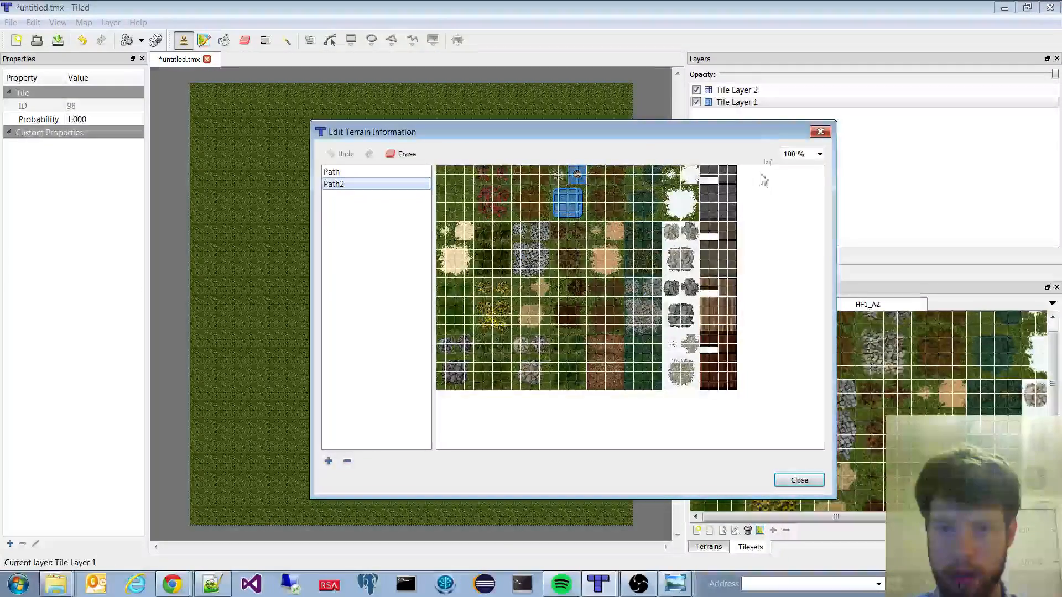
left_click(820, 132)
Step: Add a new terrain named Cliff to the terrain information of the HF1_A4_1 tileset
left_click(748, 305)
left_click(760, 530)
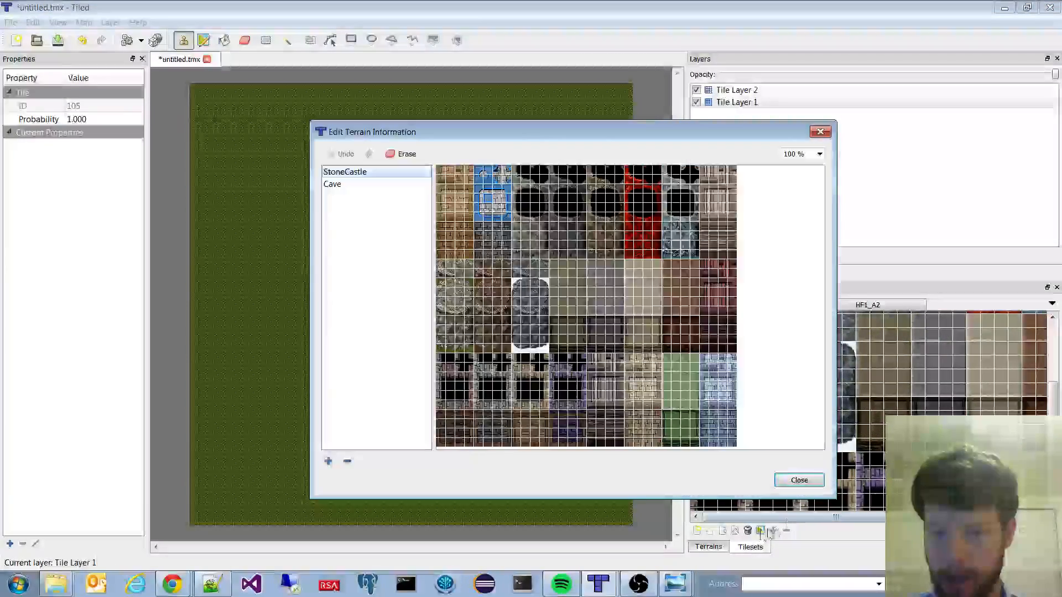
left_click(328, 461)
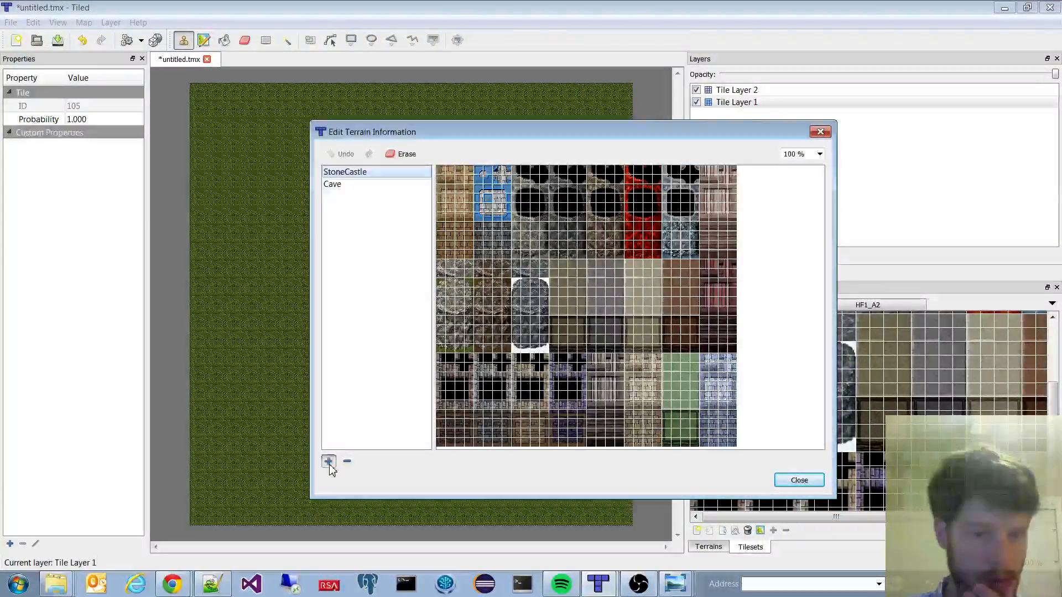
type("Clf")
type("ff")
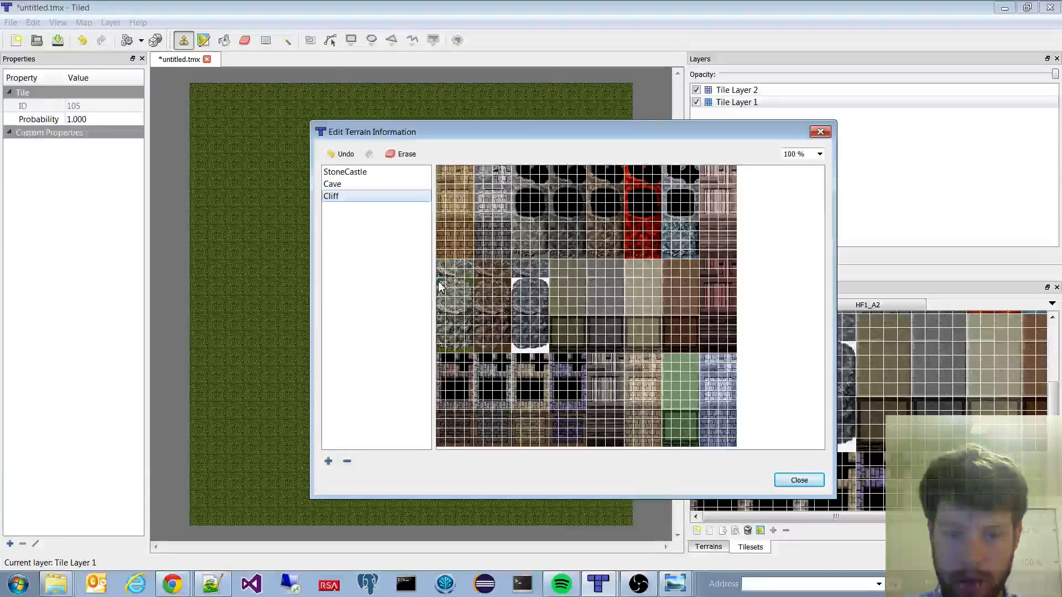
Step: Mark the Cliff terrain on the grey rock block beside the brown one, covering its central area and the small corner tiles above it
left_click(58, 587)
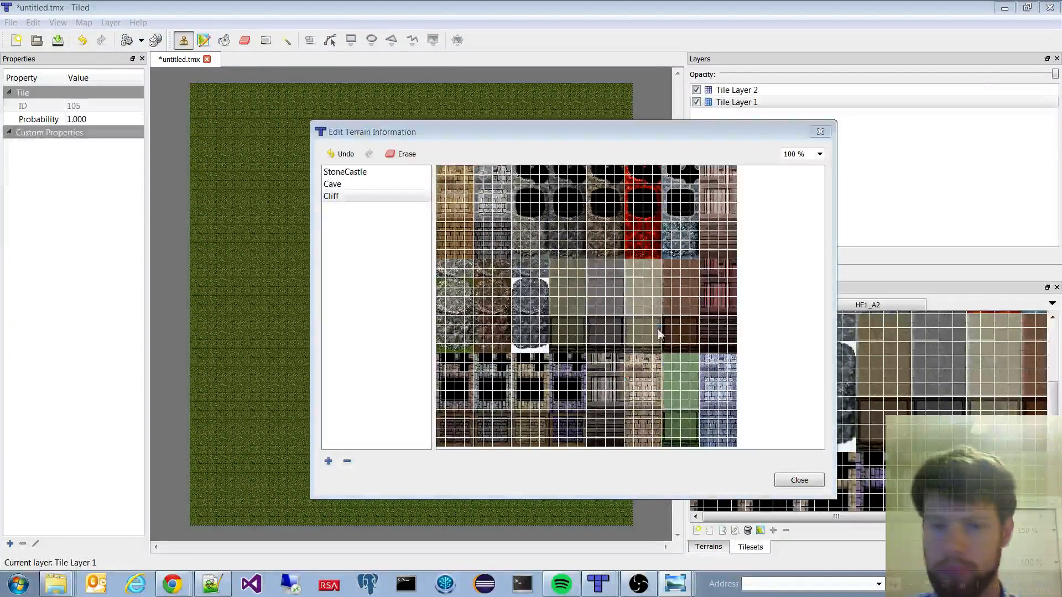
left_click(448, 293)
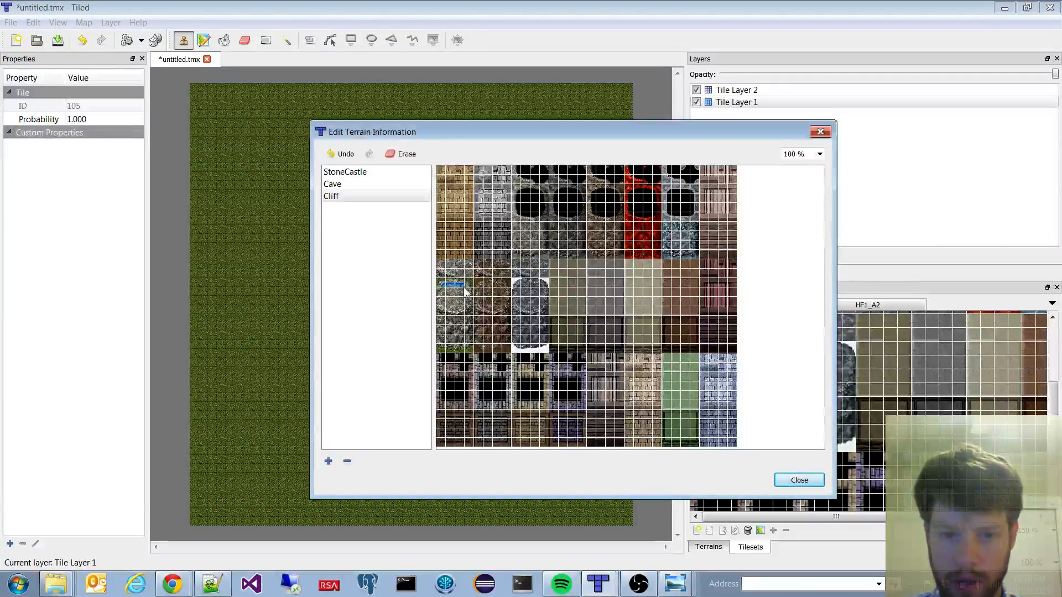
left_click_drag(464, 286, 464, 301)
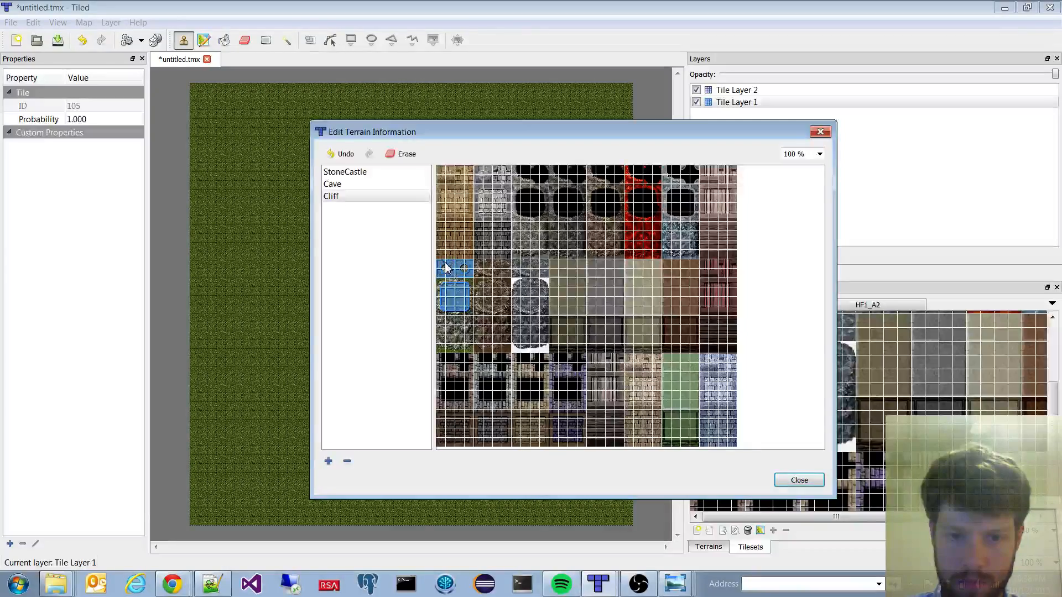
left_click(800, 480)
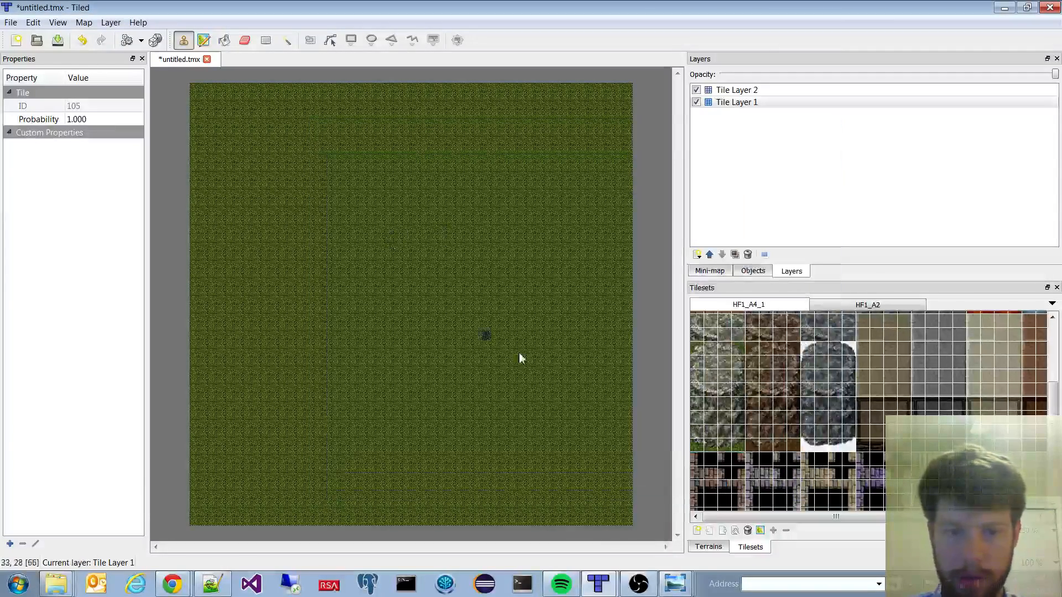
Step: Paint Cliff terrain on Tile Layer 2 as a broad rock mass with winding, interconnected bands and a loop above it
left_click(709, 547)
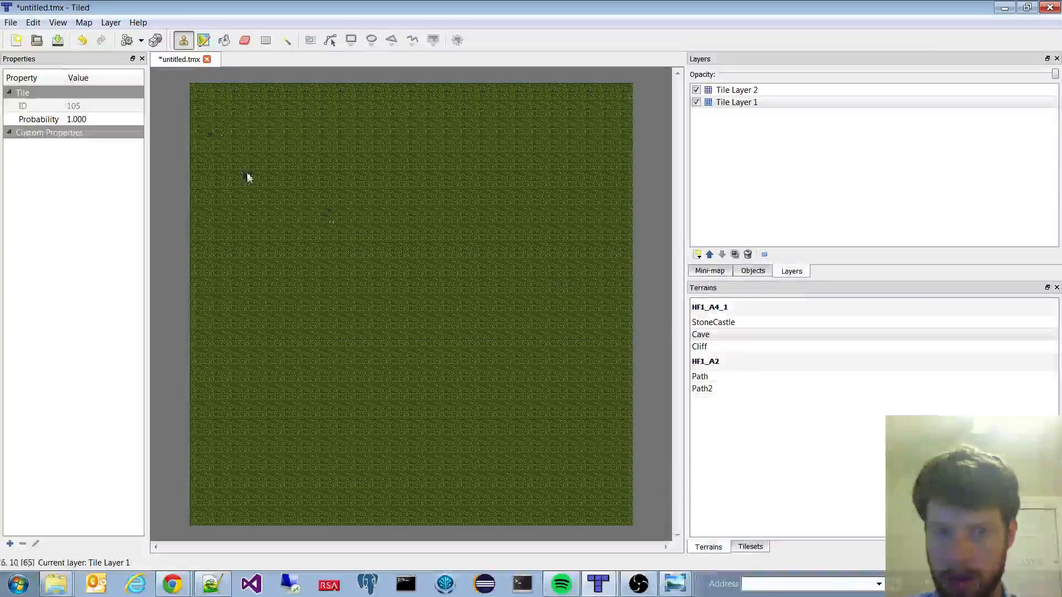
left_click(737, 90)
left_click(204, 40)
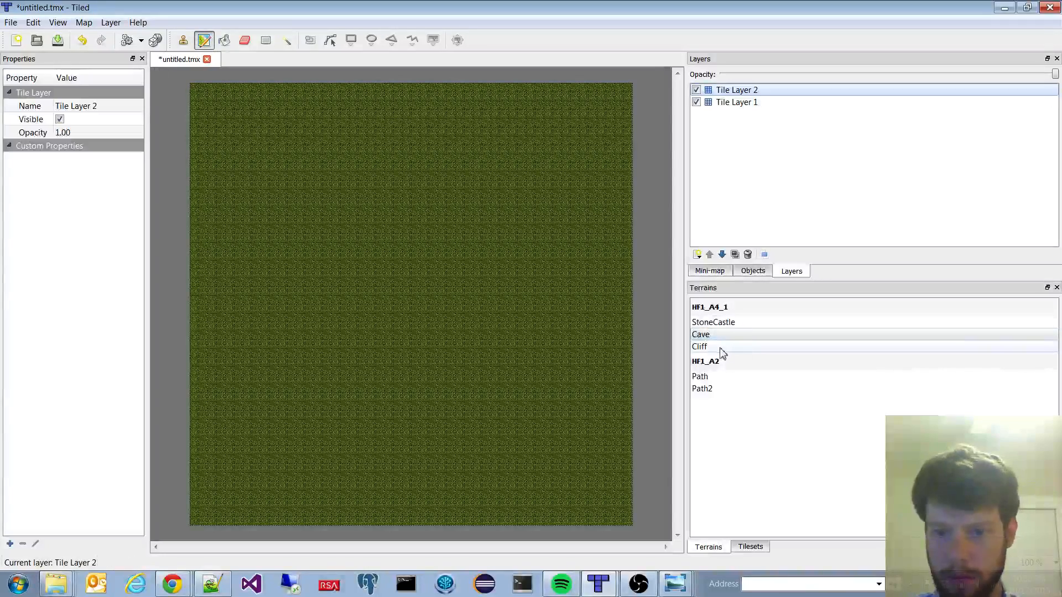
left_click(700, 347)
mouse_move(318, 211)
left_mouse_down()
mouse_move(308, 240)
mouse_move(453, 244)
mouse_move(531, 301)
mouse_move(598, 200)
left_mouse_up()
mouse_move(325, 282)
left_mouse_down()
mouse_move(300, 261)
mouse_move(245, 313)
mouse_move(304, 230)
mouse_move(350, 206)
mouse_move(479, 236)
mouse_move(512, 147)
mouse_move(380, 182)
mouse_move(352, 299)
mouse_move(465, 297)
mouse_move(441, 336)
mouse_move(386, 320)
mouse_move(564, 368)
mouse_move(572, 302)
left_mouse_up()
scroll(449, 367, "up", 1, "ctrl")
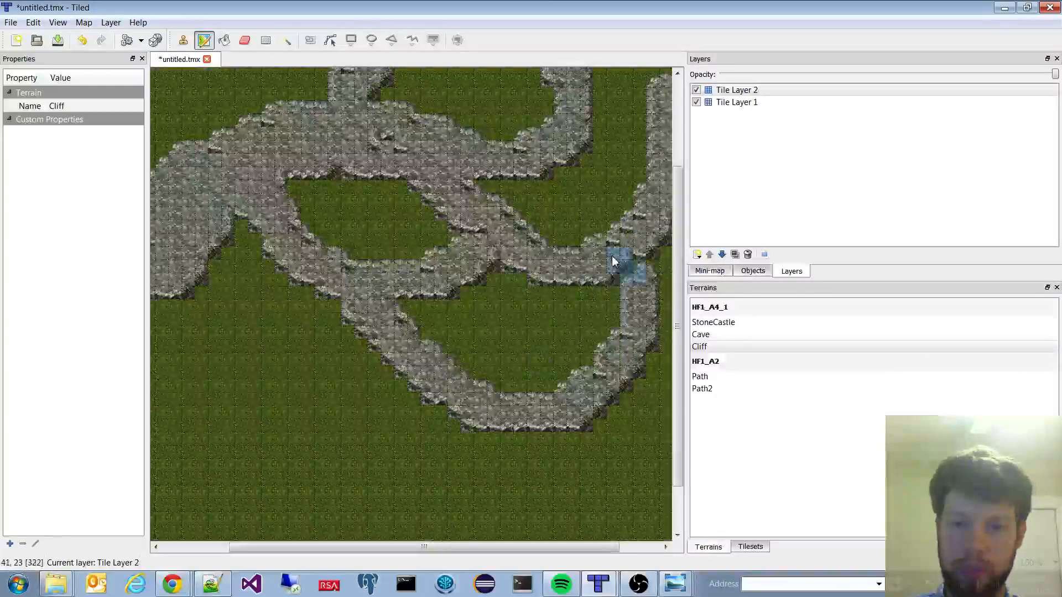
left_click_drag(617, 263, 611, 324)
Step: Look through the wall, cave and cliff tiles of the HF1_A4_1 tileset
left_click(750, 547)
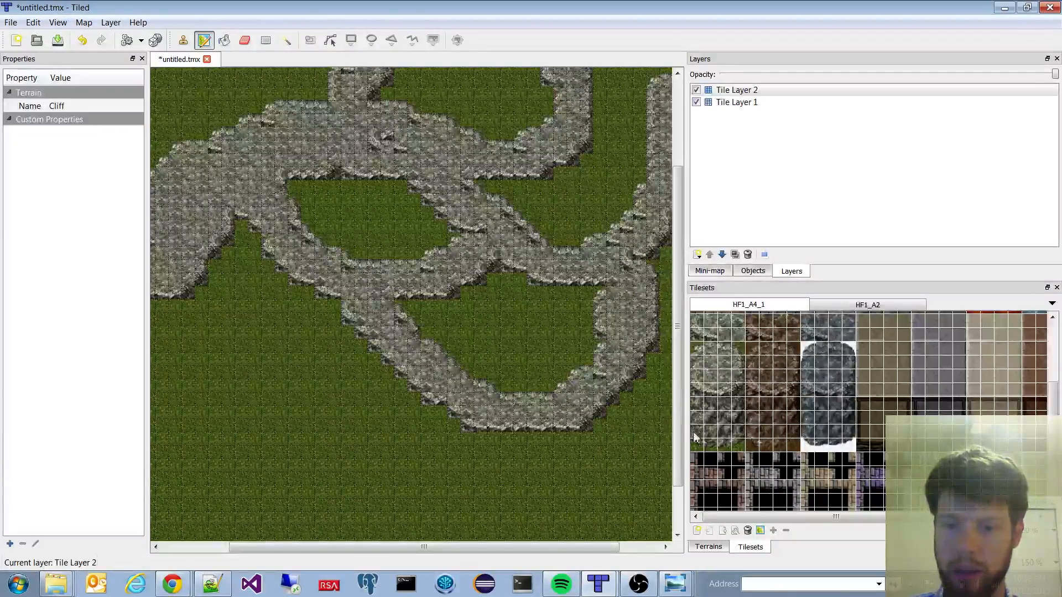
scroll(832, 397, "down", 3)
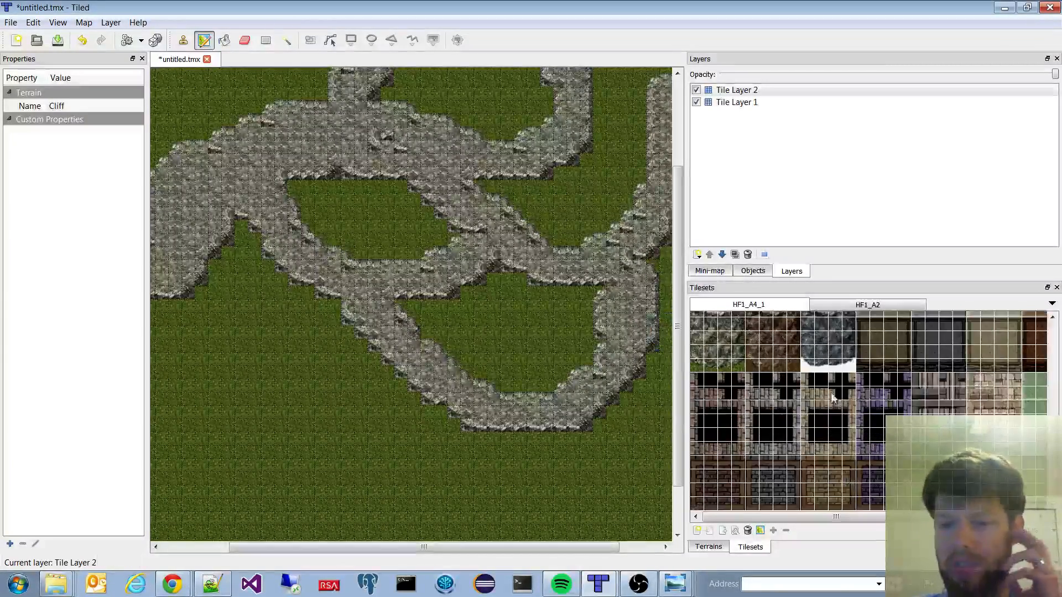
scroll(758, 420, "down", 5)
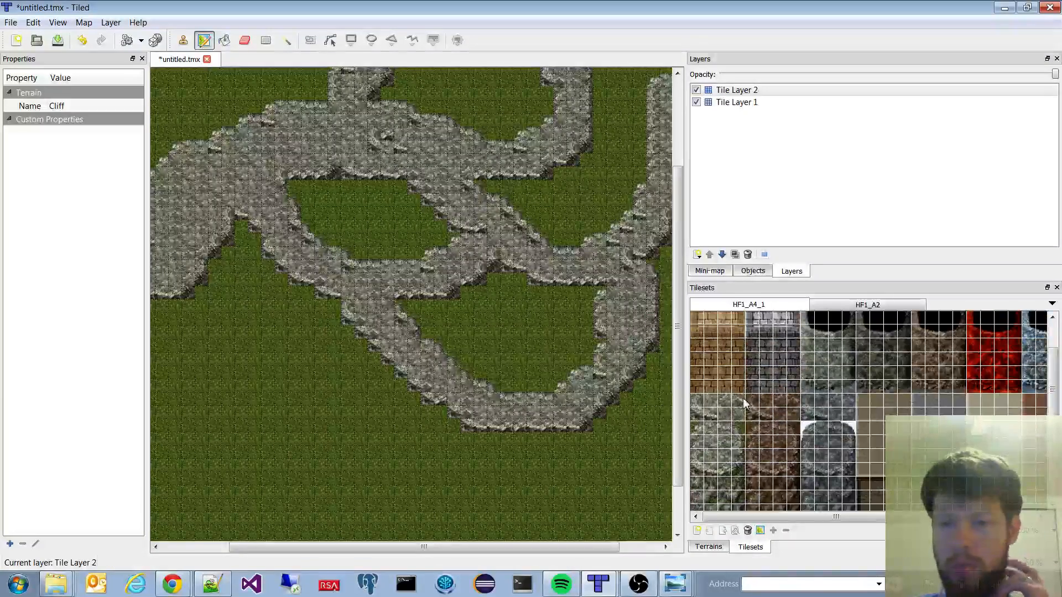
scroll(744, 404, "up", 3)
left_click(823, 361)
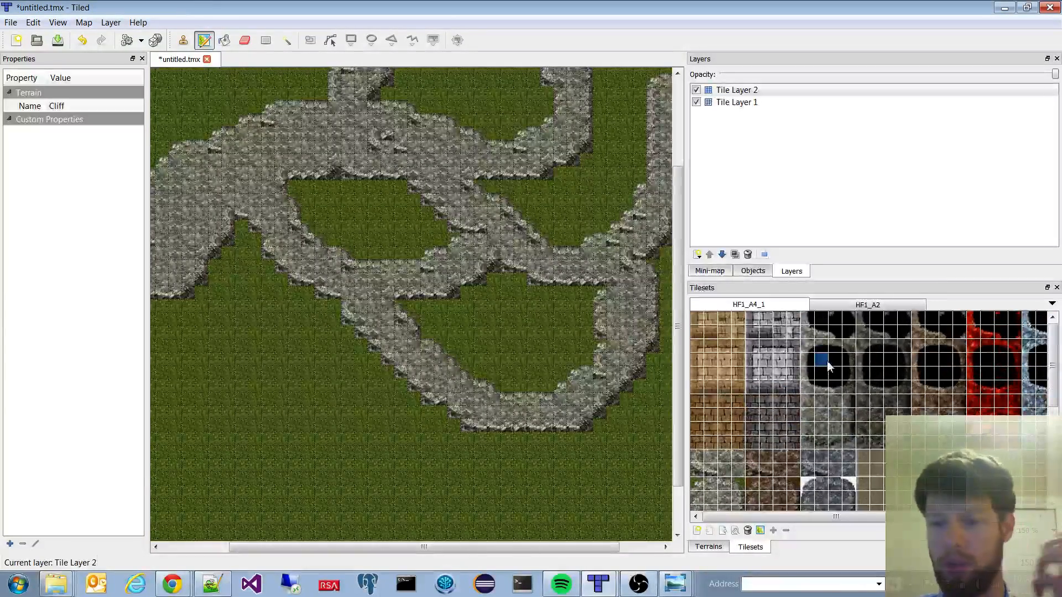
scroll(752, 377, "down", 2)
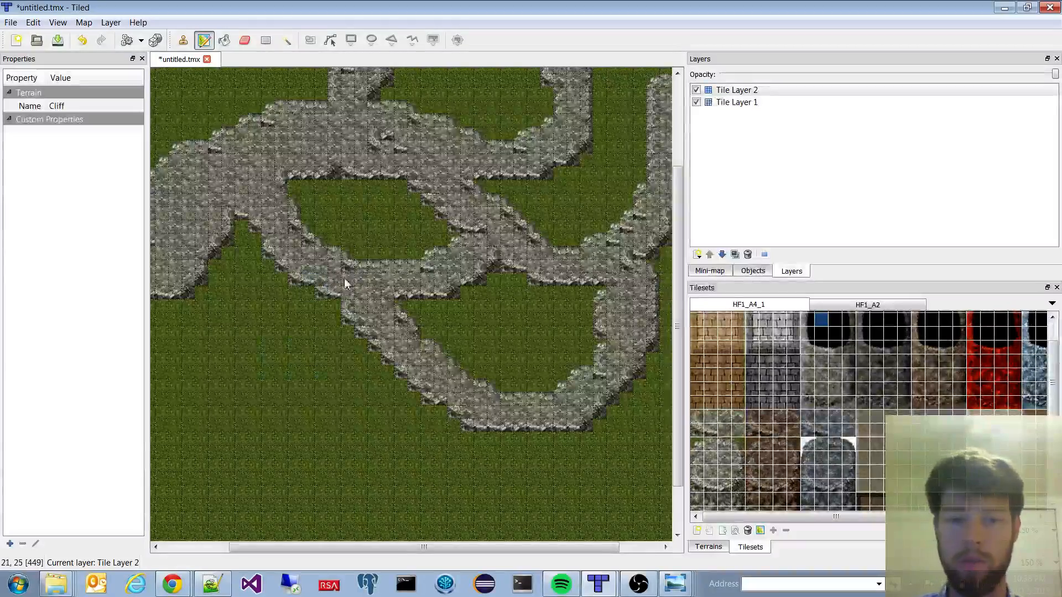
Step: Add two connected Cliff loops below the existing bands and a smaller loop above the rock mass on Tile Layer 2
mouse_move(330, 274)
left_mouse_down()
mouse_move(254, 393)
mouse_move(437, 400)
left_mouse_up()
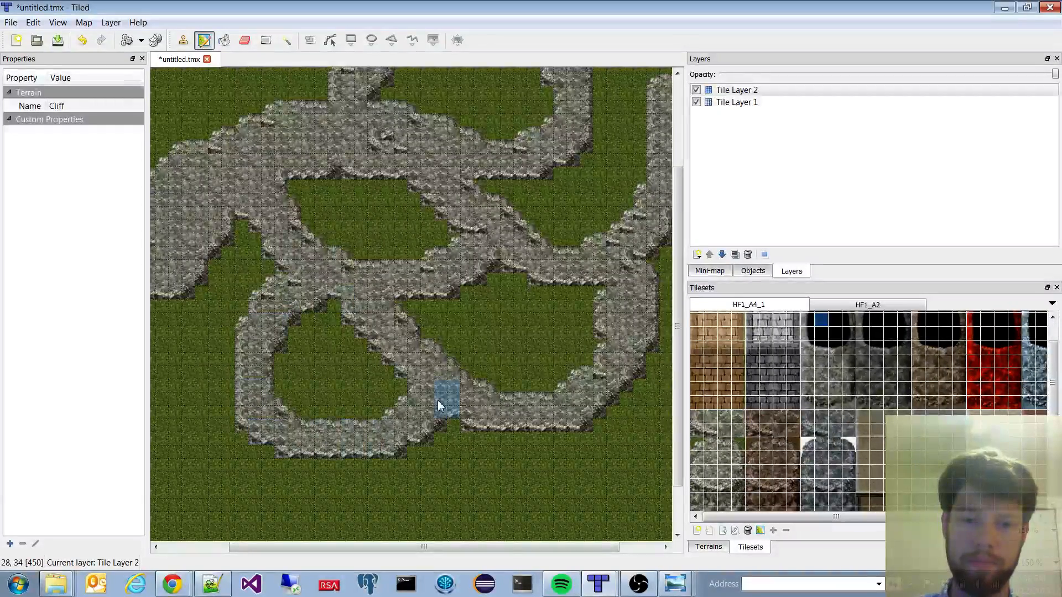
scroll(437, 400, "down", 2)
mouse_move(360, 379)
left_mouse_down()
mouse_move(474, 451)
mouse_move(577, 367)
left_mouse_up()
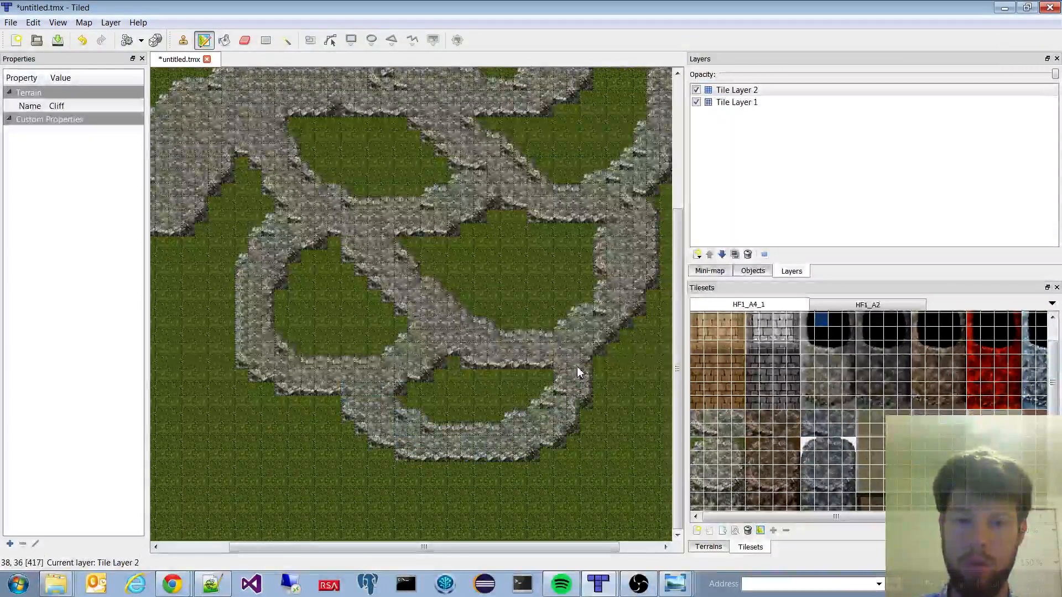
scroll(496, 377, "up", 6)
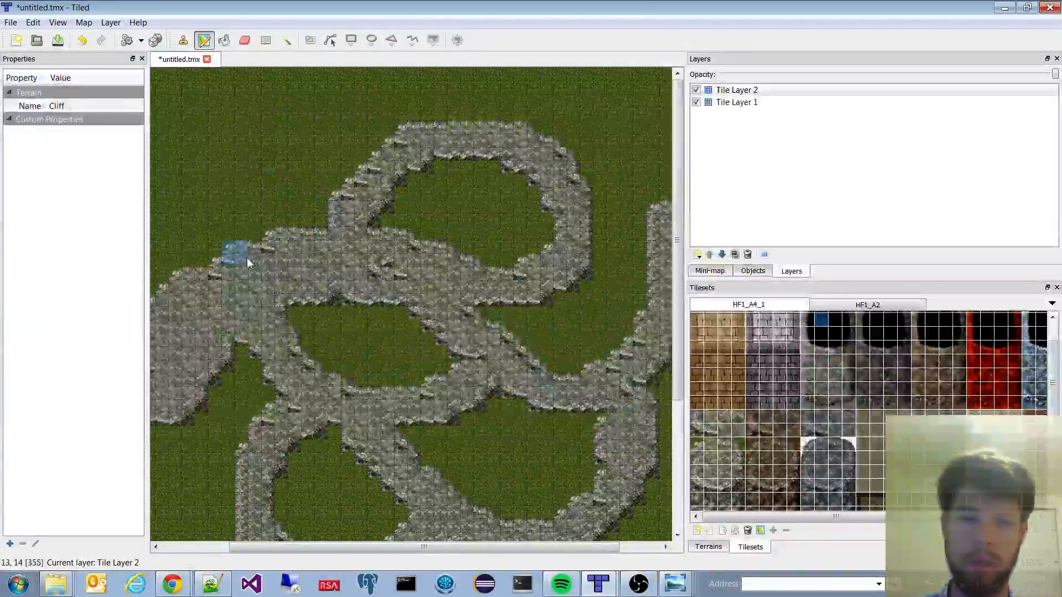
mouse_move(246, 257)
left_mouse_down()
mouse_move(380, 155)
mouse_move(327, 201)
mouse_move(339, 224)
left_mouse_up()
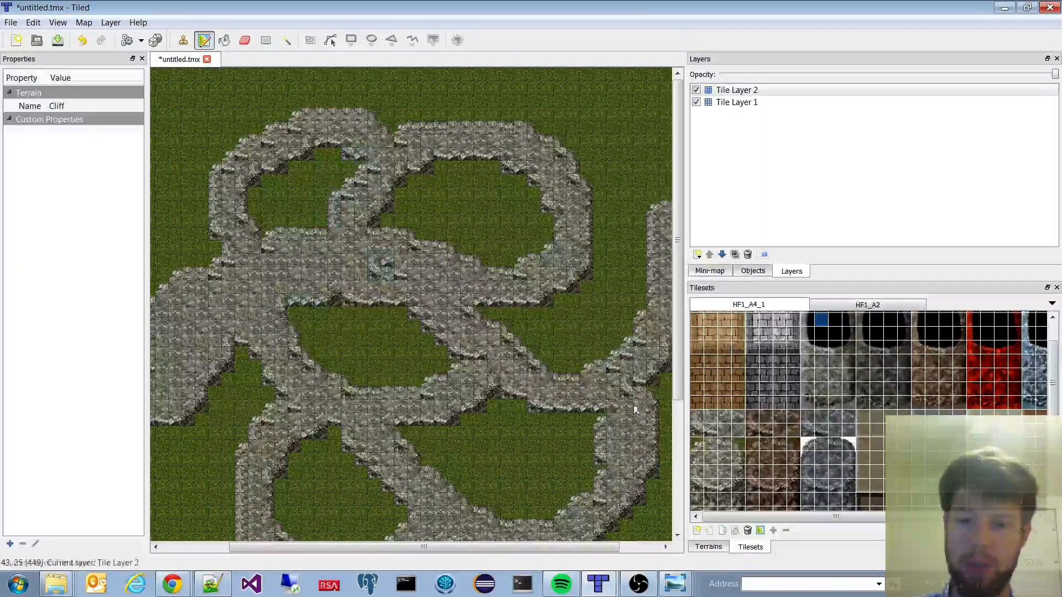
Step: Examine the grey cliff wall tiles in HF1_A4_1 and compare them with the edges of the painted cliffs on the map
scroll(629, 410, "down", 6)
scroll(727, 423, "down", 5)
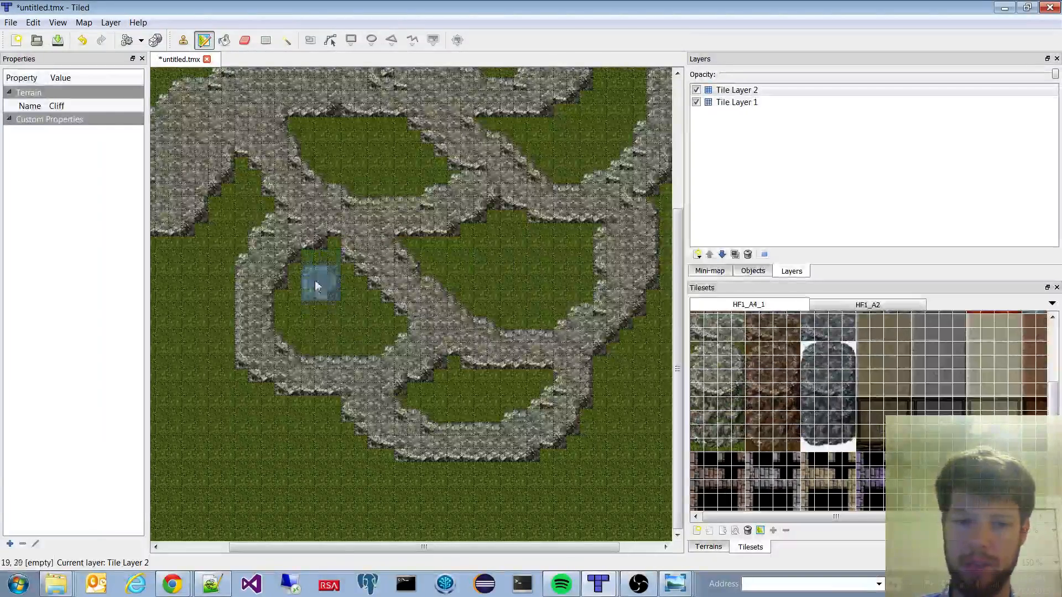
left_click(699, 391)
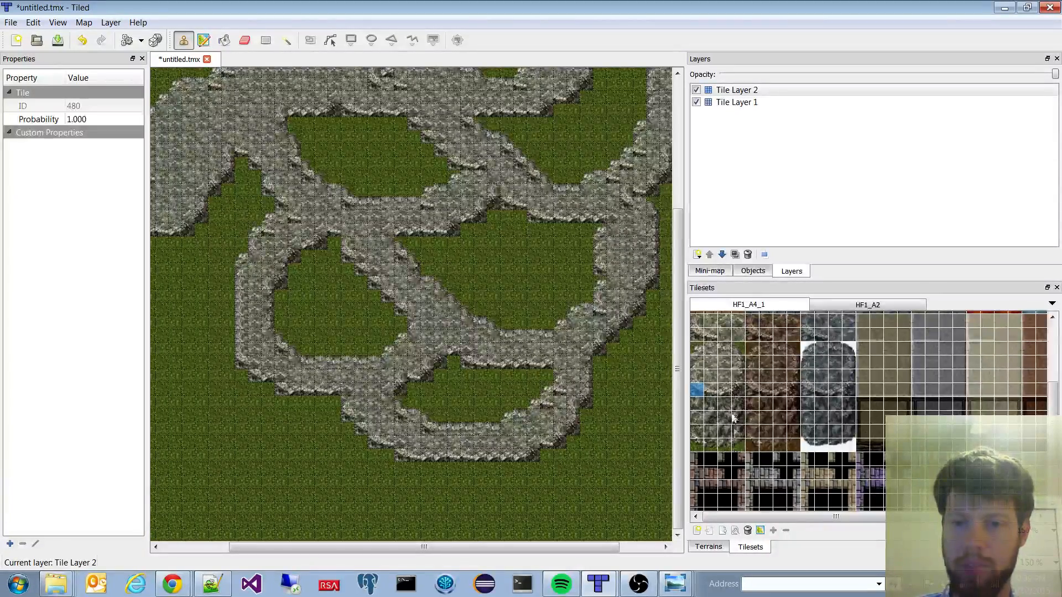
scroll(535, 344, "up", 3)
scroll(777, 446, "down", 1)
scroll(778, 446, "down", 1)
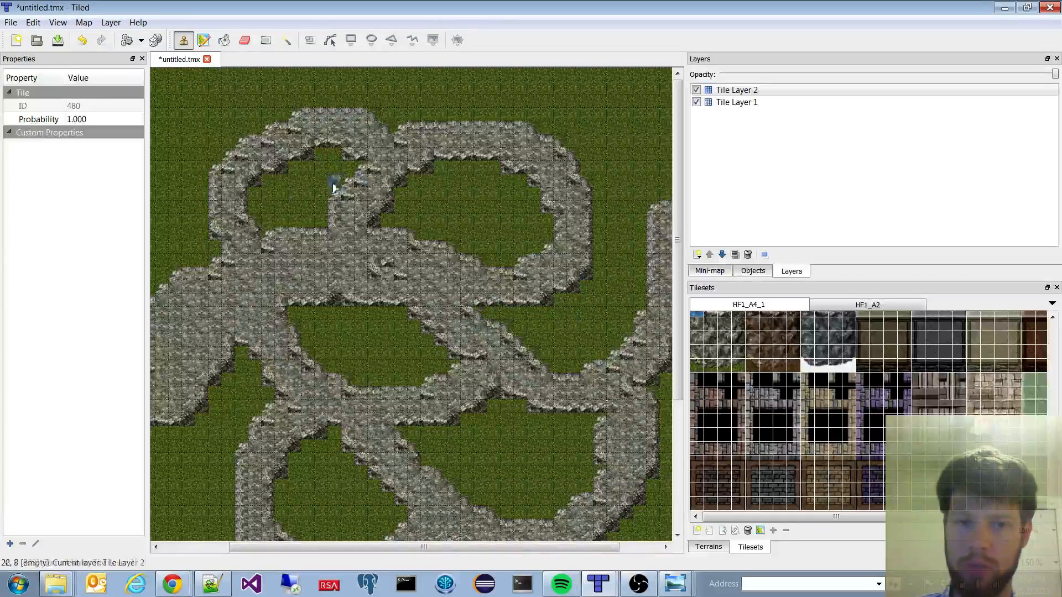
scroll(387, 403, "down", 3)
scroll(404, 442, "up", 3)
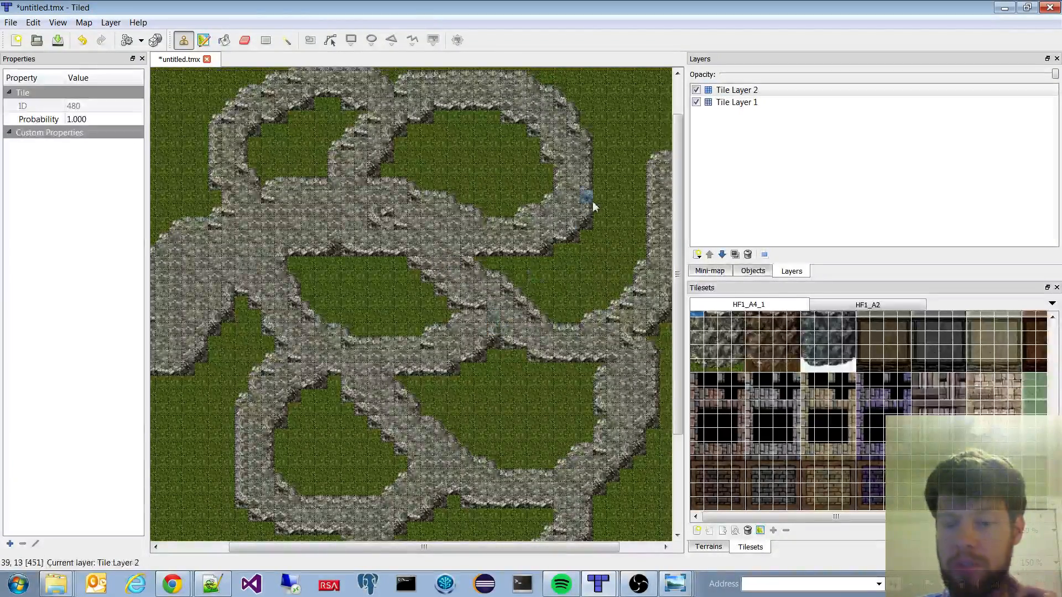
scroll(441, 300, "down", 3)
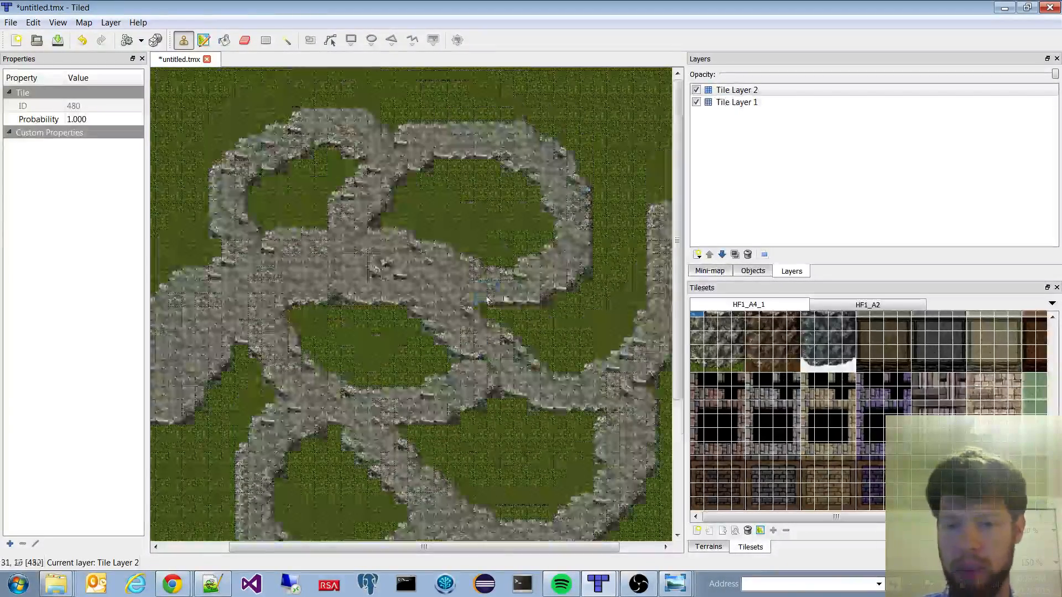
scroll(729, 365, "up", 5)
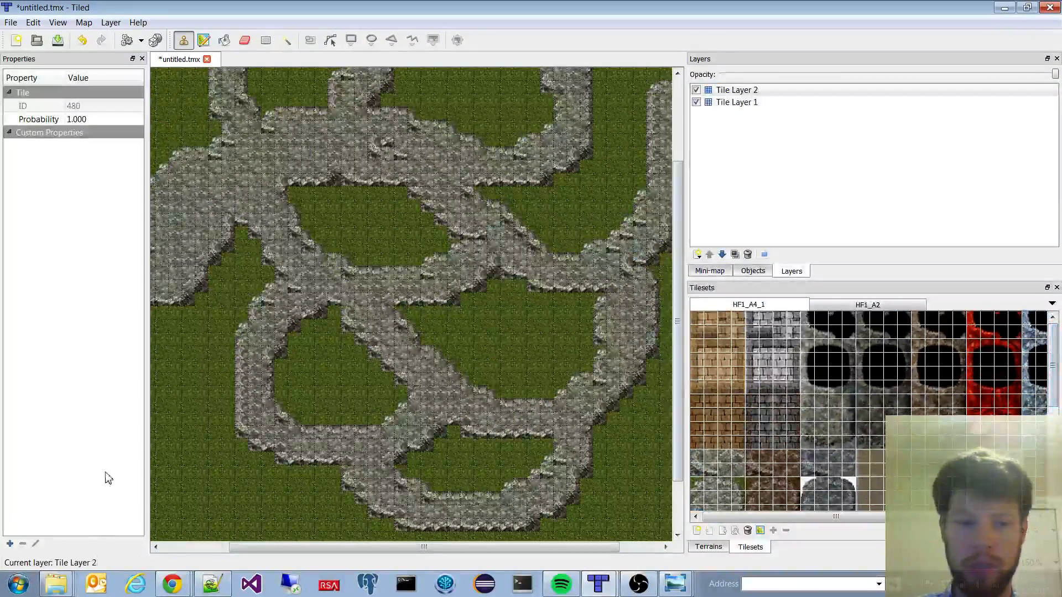
Step: Create a new orthogonal map of 10 by 10 tiles with a 16 px tile size
left_click(17, 41)
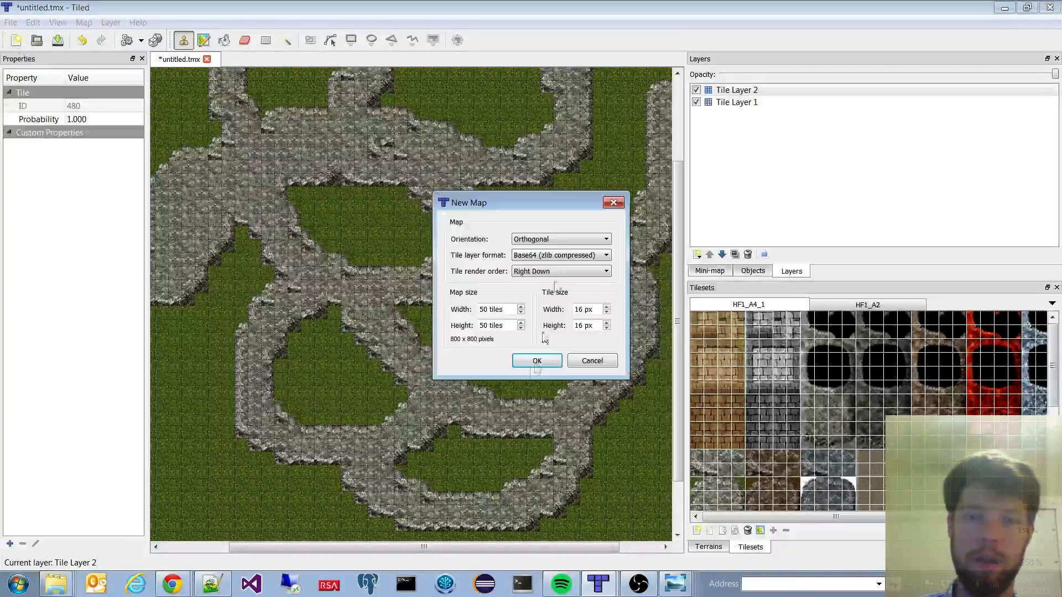
left_click_drag(510, 314, 476, 297)
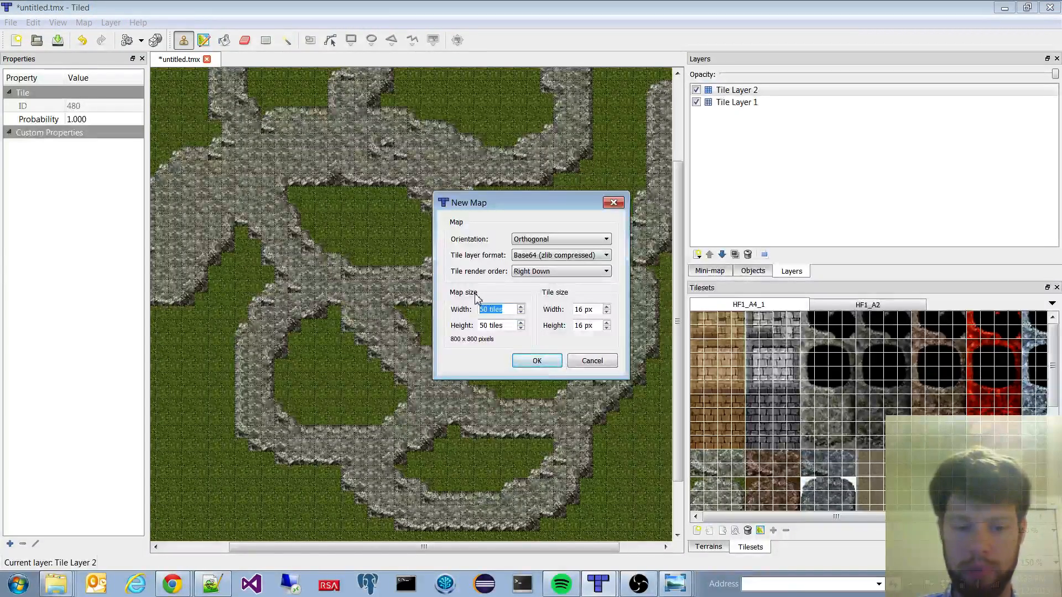
type("10")
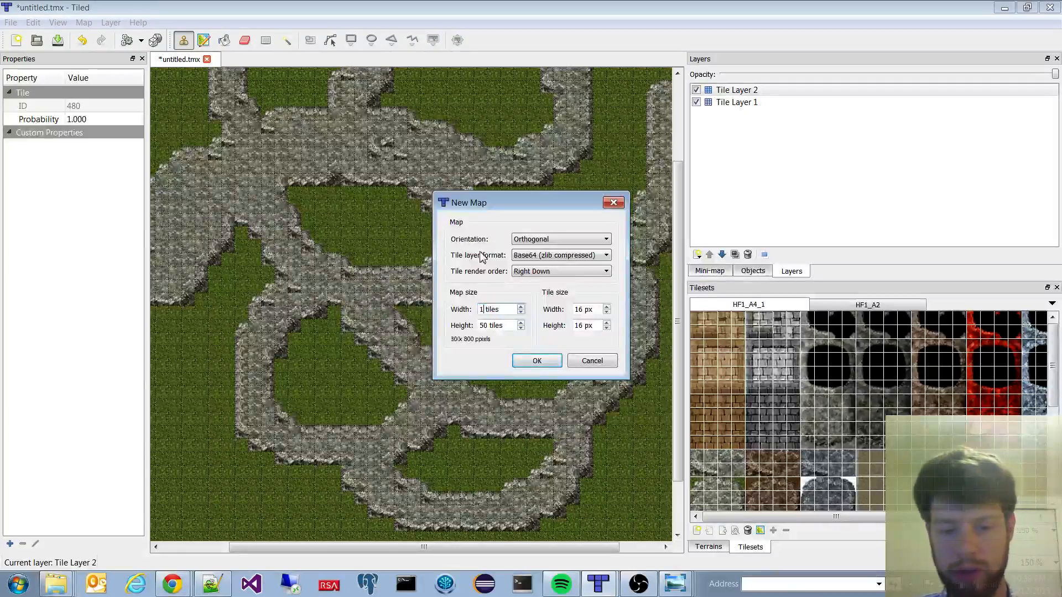
left_click_drag(508, 327, 477, 327)
type("10")
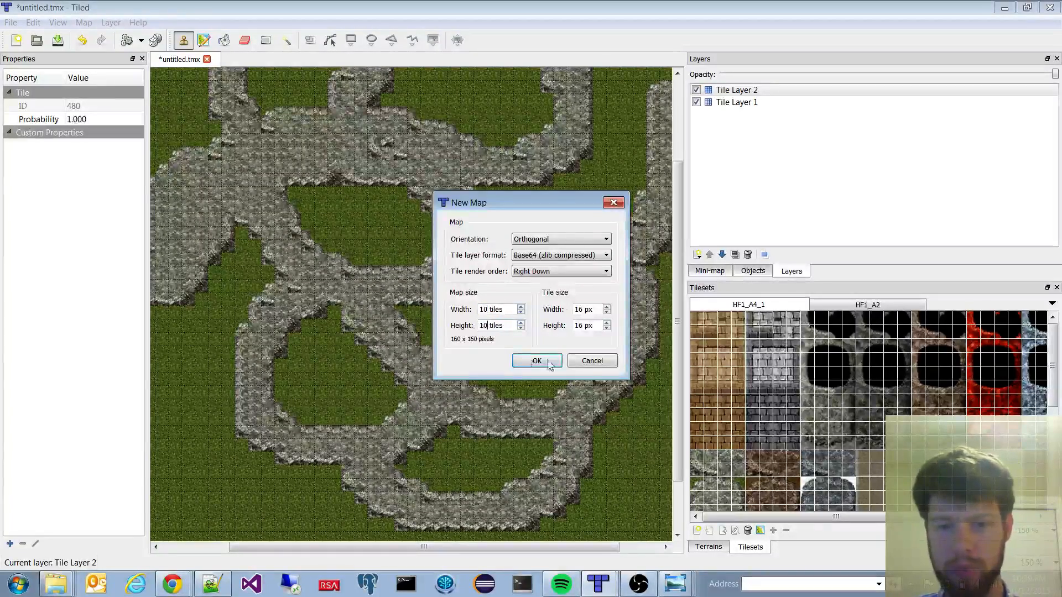
left_click(554, 361)
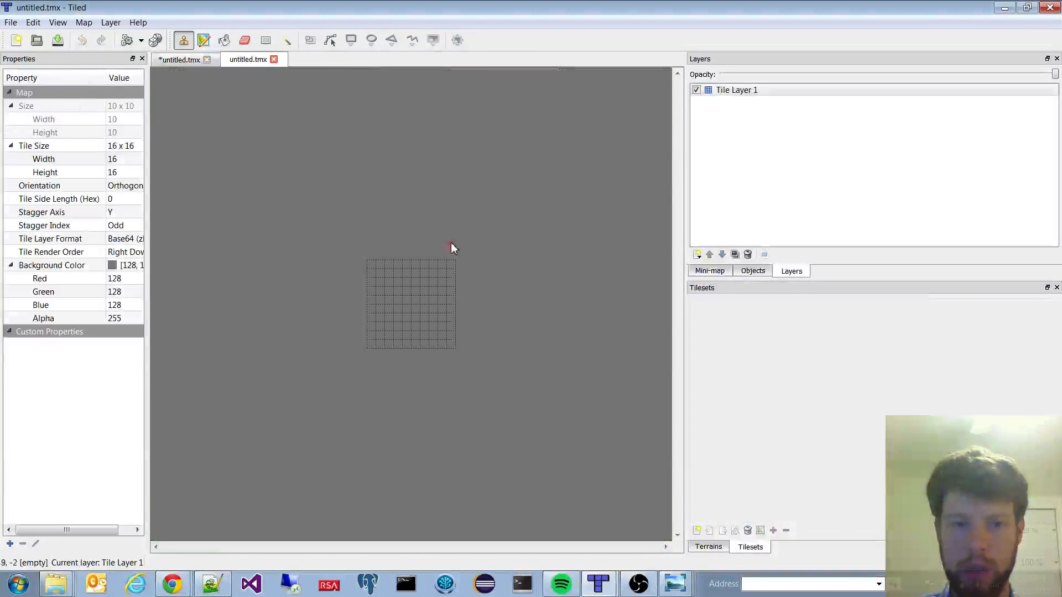
Step: Add the HF1_A4_2.png image from the file browser as a new tileset named HF1_A4_2 with 16 px tiles
left_click(71, 577)
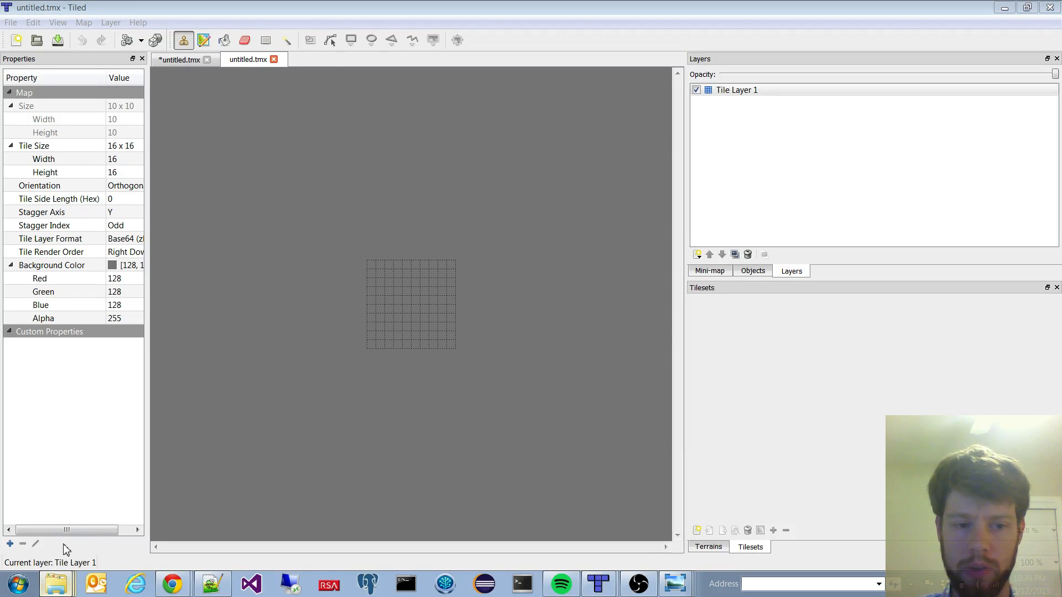
left_click(61, 539)
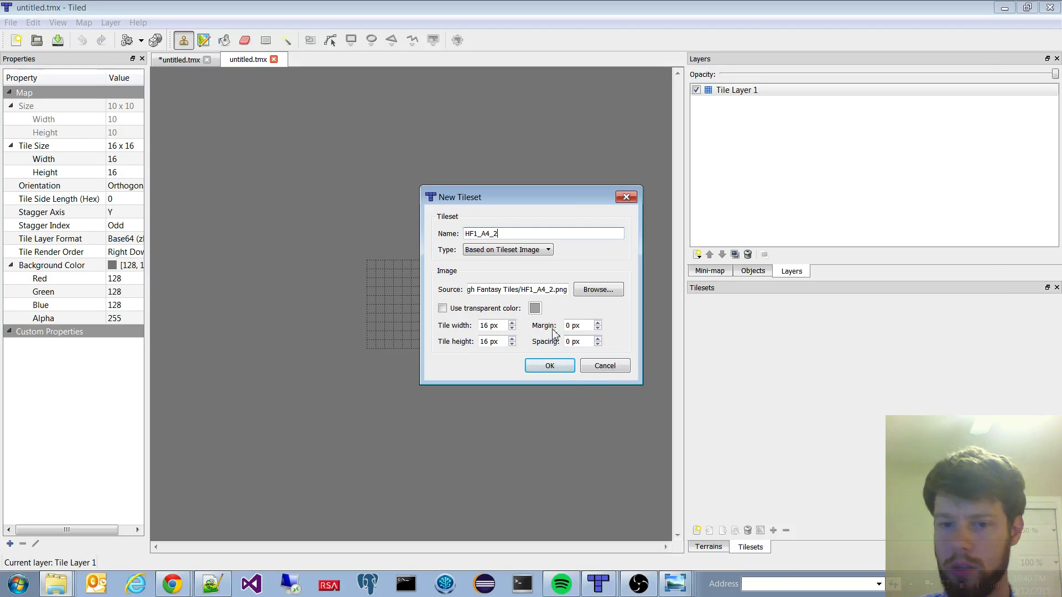
left_click(535, 364)
Step: Look through the HF1_A4_2 tileset for the grey cliff and cliff wall tiles
scroll(747, 439, "down", 5)
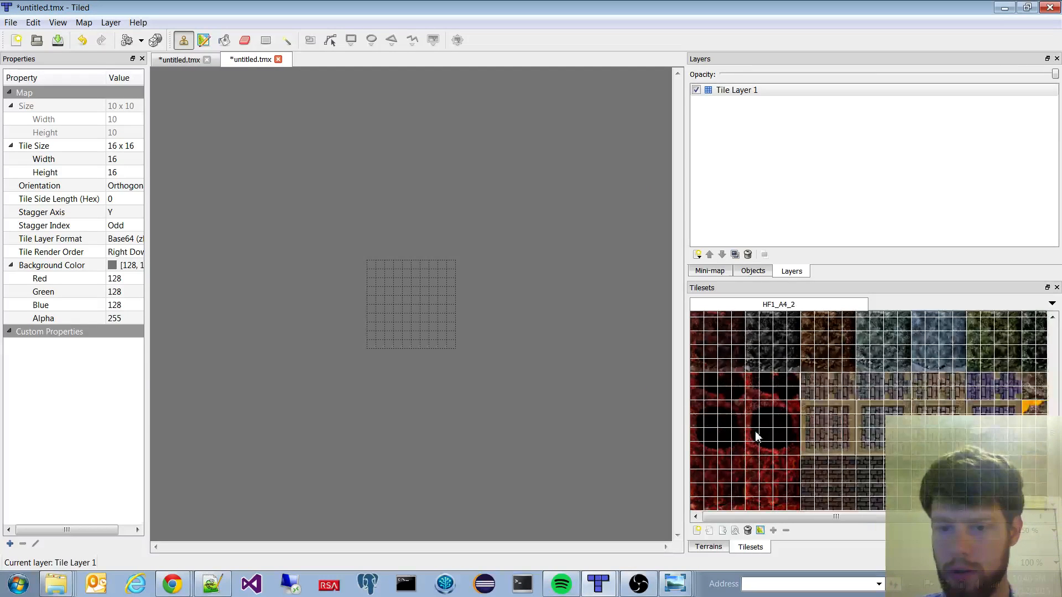
scroll(757, 437, "down", 3)
scroll(756, 437, "up", 3)
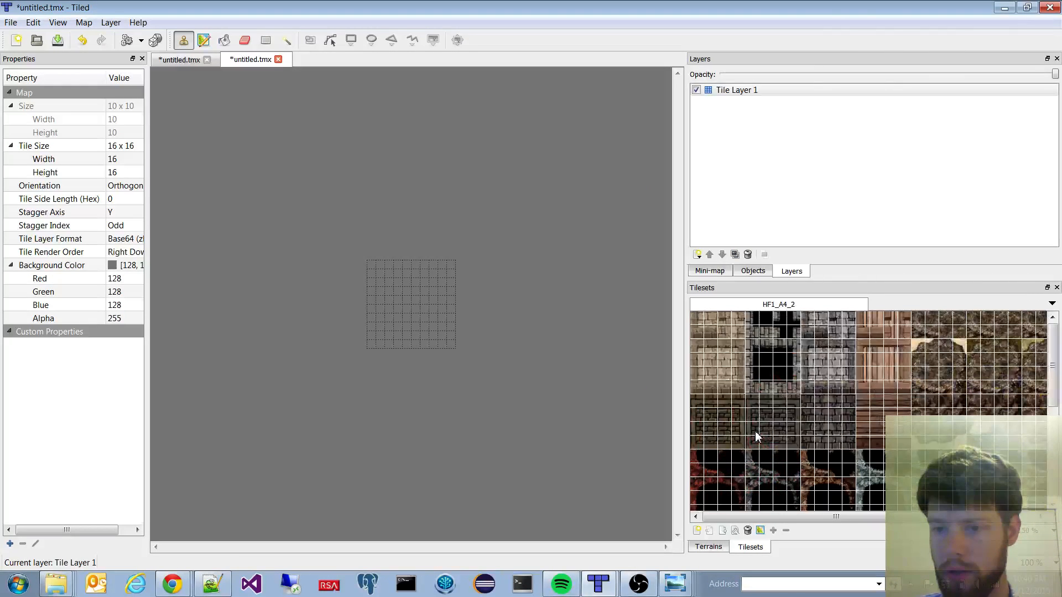
scroll(757, 436, "down", 3)
scroll(757, 437, "up", 3)
scroll(757, 437, "down", 5)
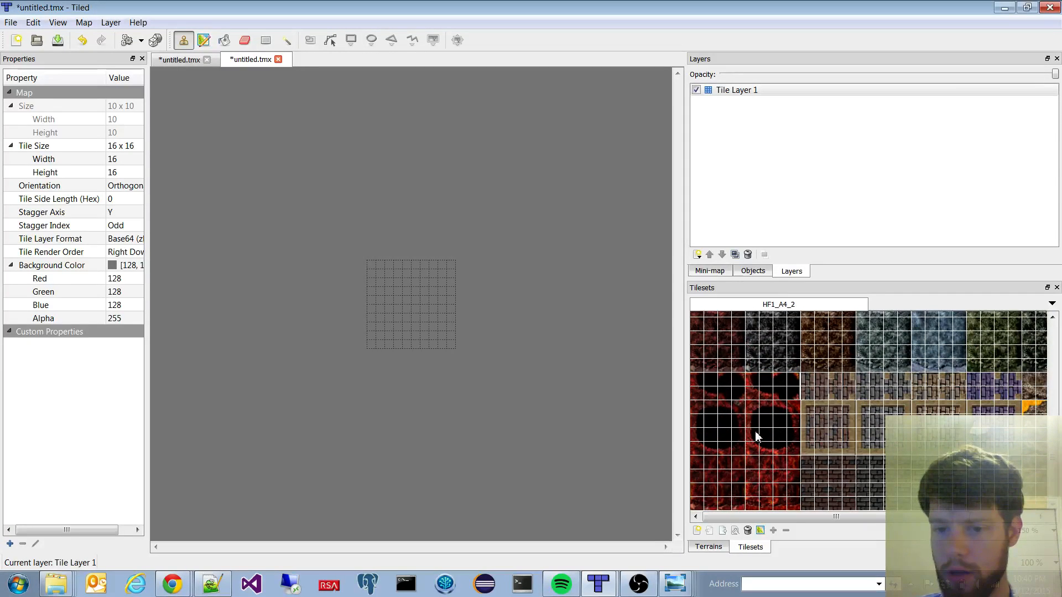
scroll(756, 437, "up", 3)
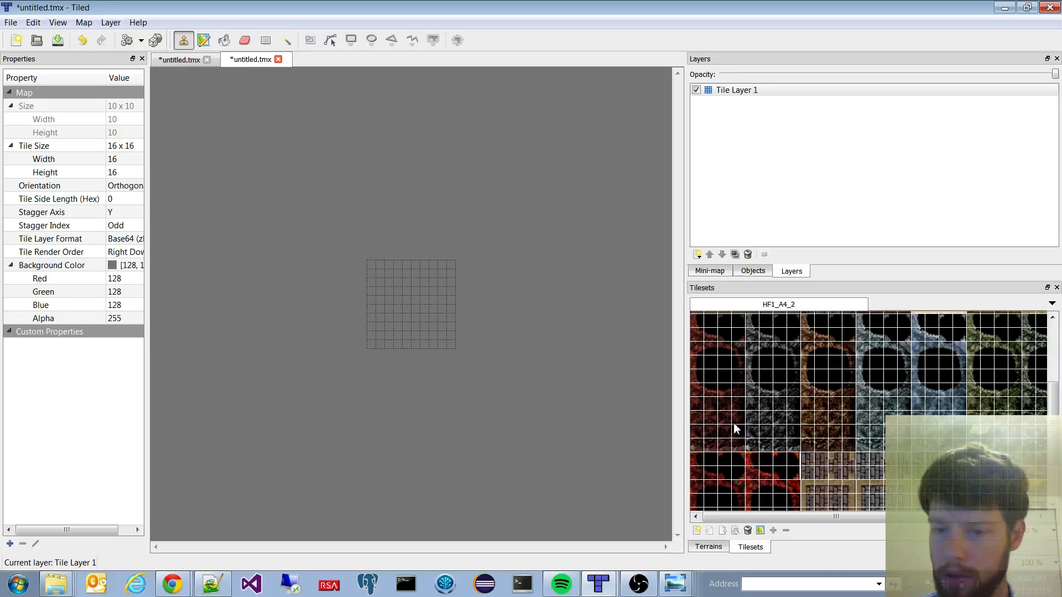
scroll(910, 396, "up", 5)
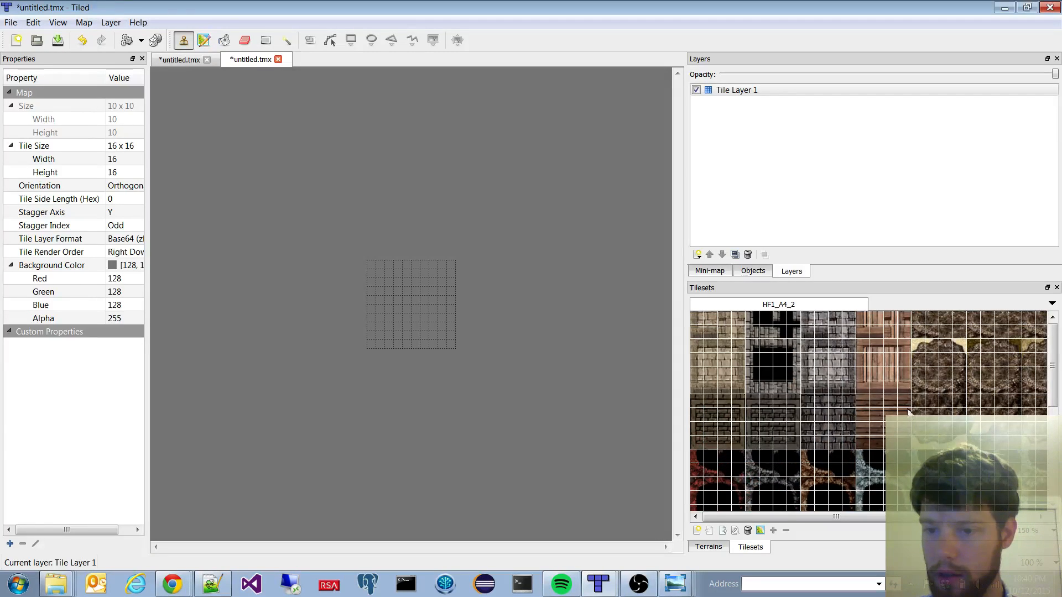
scroll(909, 412, "down", 6)
scroll(907, 410, "up", 5)
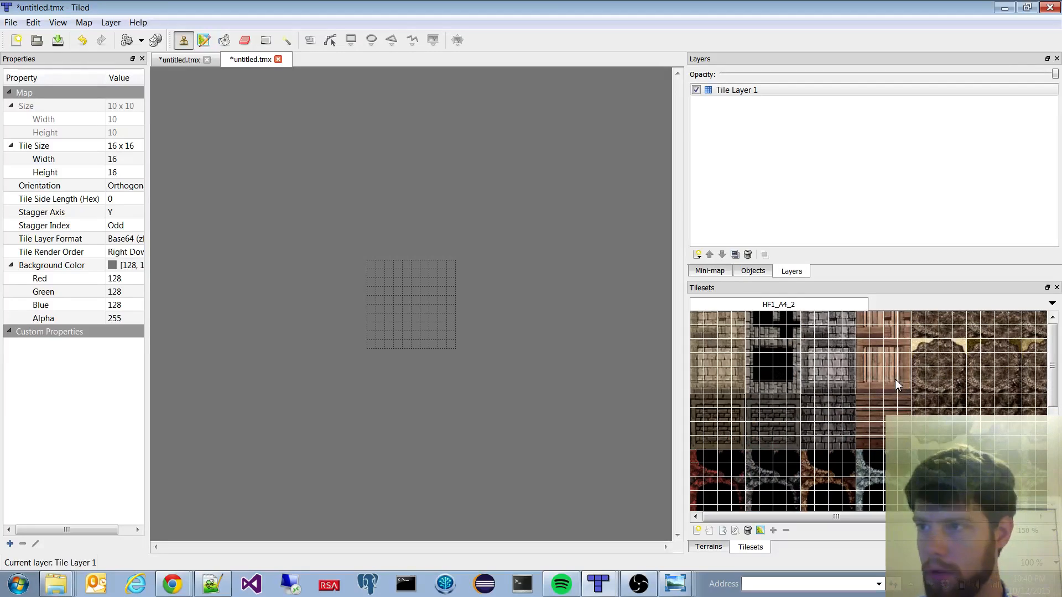
Step: Remove the HF1_A4_2 tileset and add HF1_A4_1.png as a tileset with 16 px tiles
key("alt+Tab")
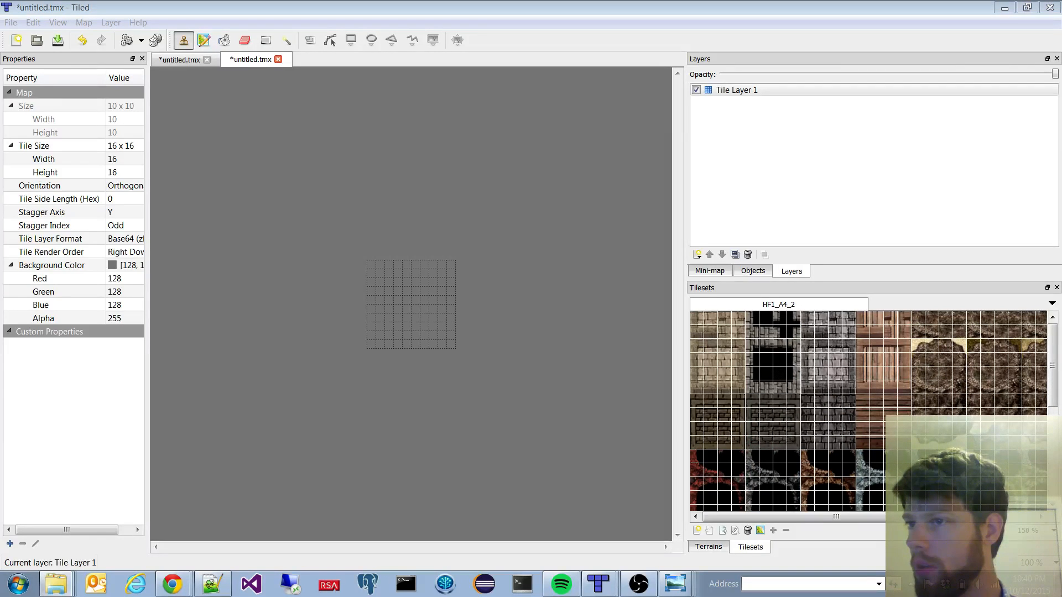
left_click(749, 532)
left_click_drag(1061, 487, 839, 428)
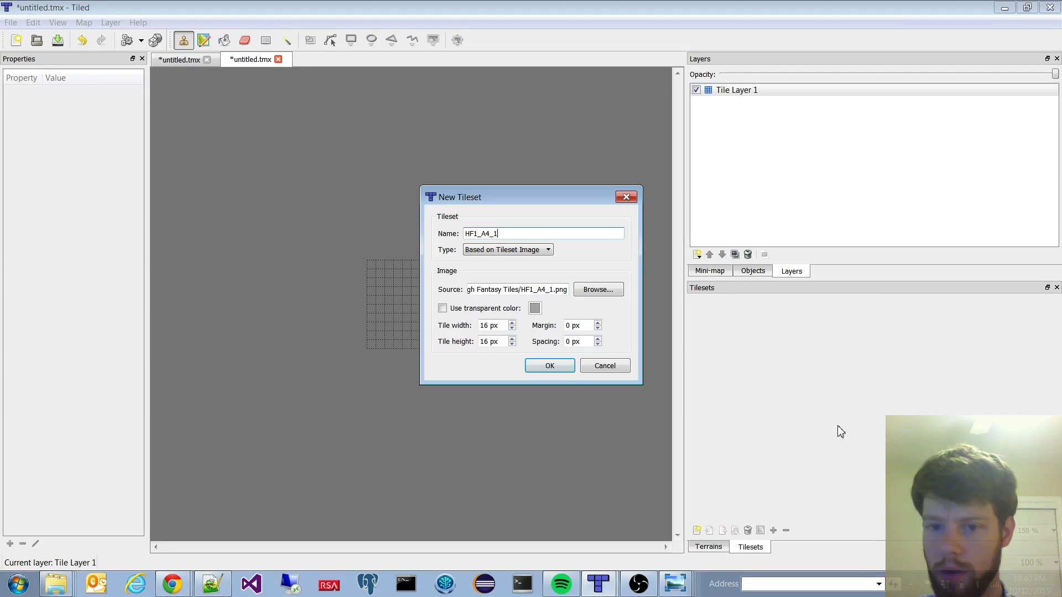
left_click(536, 369)
scroll(750, 447, "down", 3)
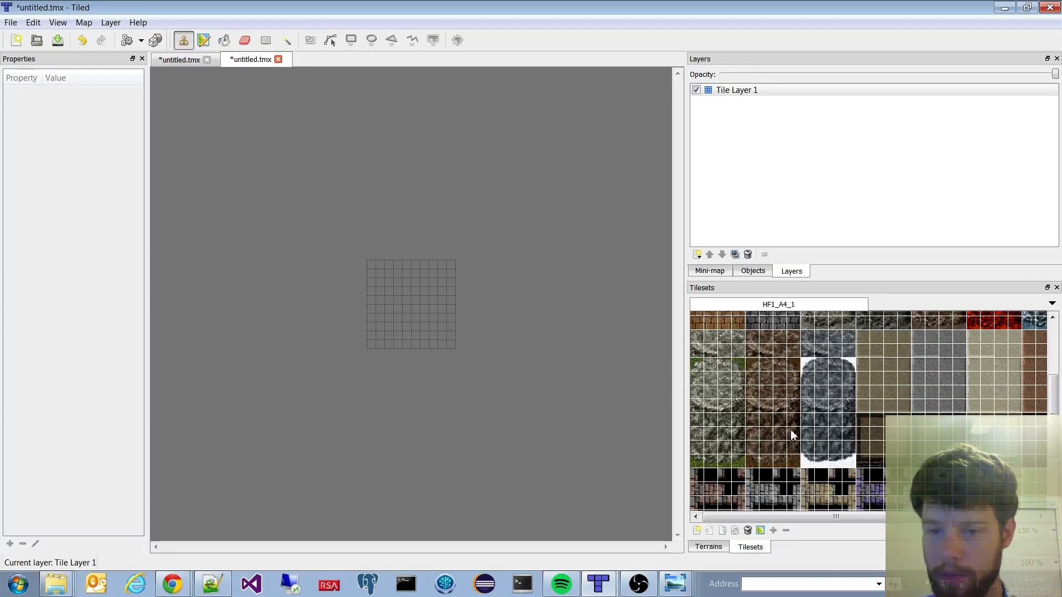
scroll(770, 438, "down", 3)
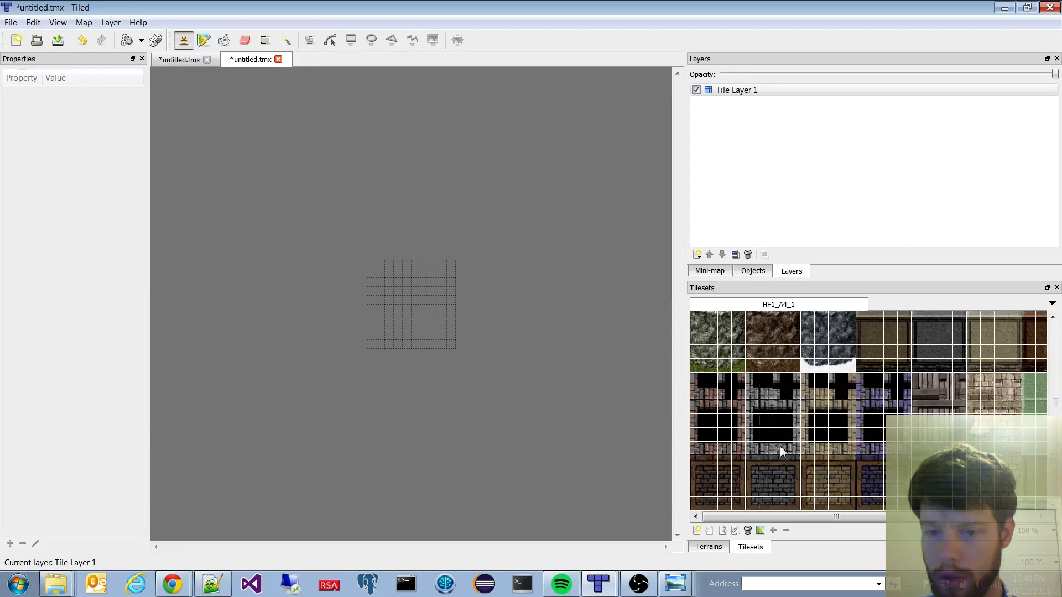
scroll(780, 446, "up", 2)
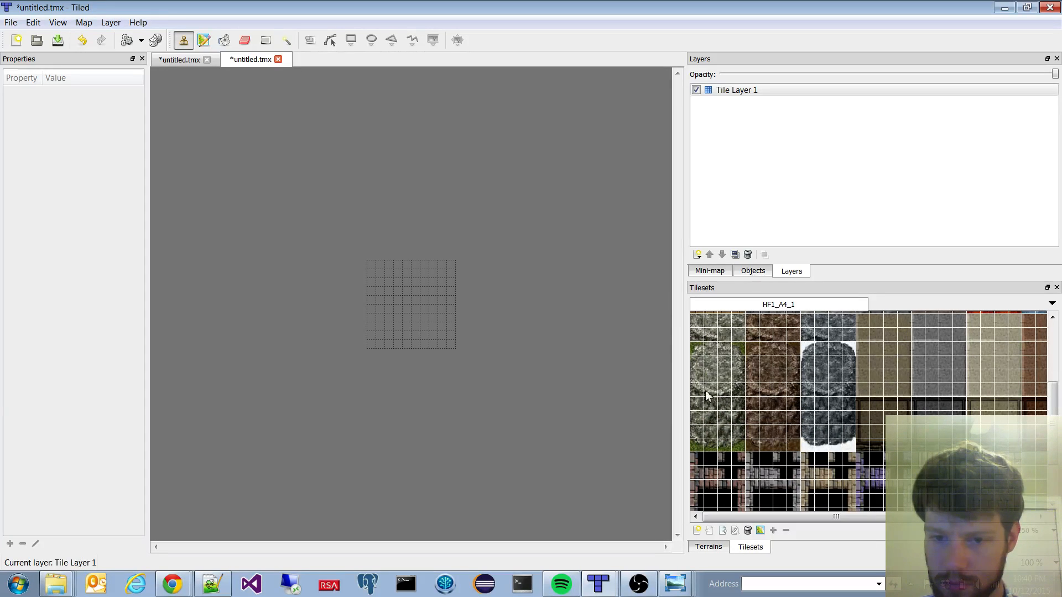
scroll(728, 413, "up", 1)
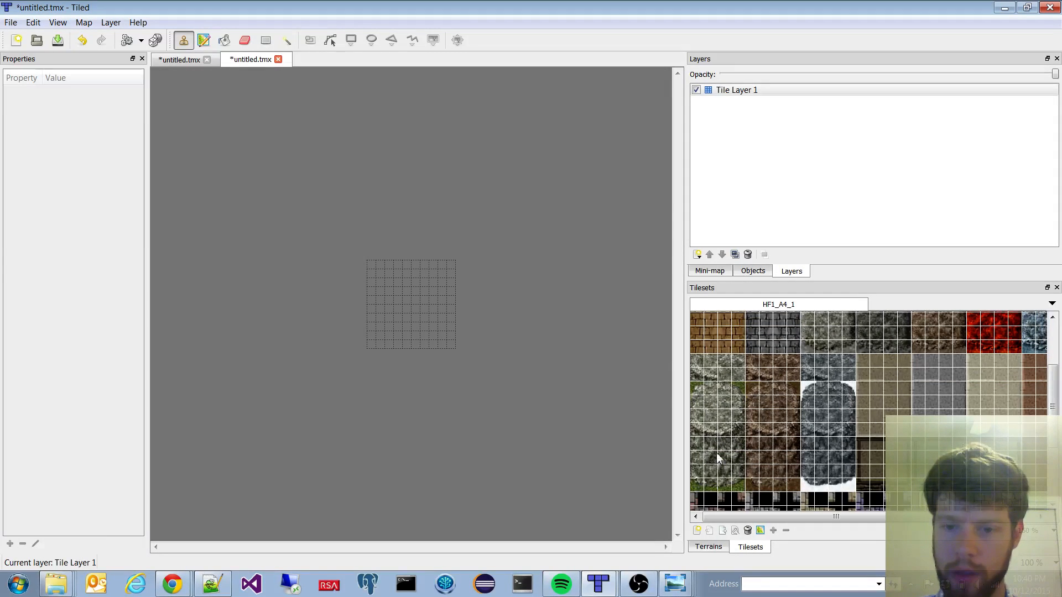
Step: Rename Tile Layer 1 of the new map as Regions
double_click(742, 90)
type("Re")
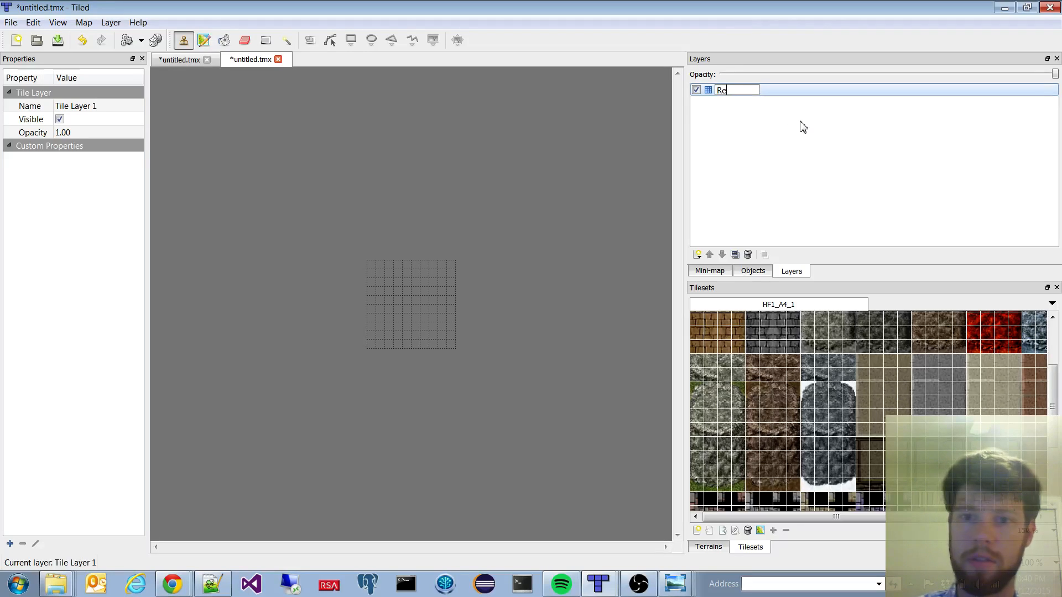
type("gions")
key("Return")
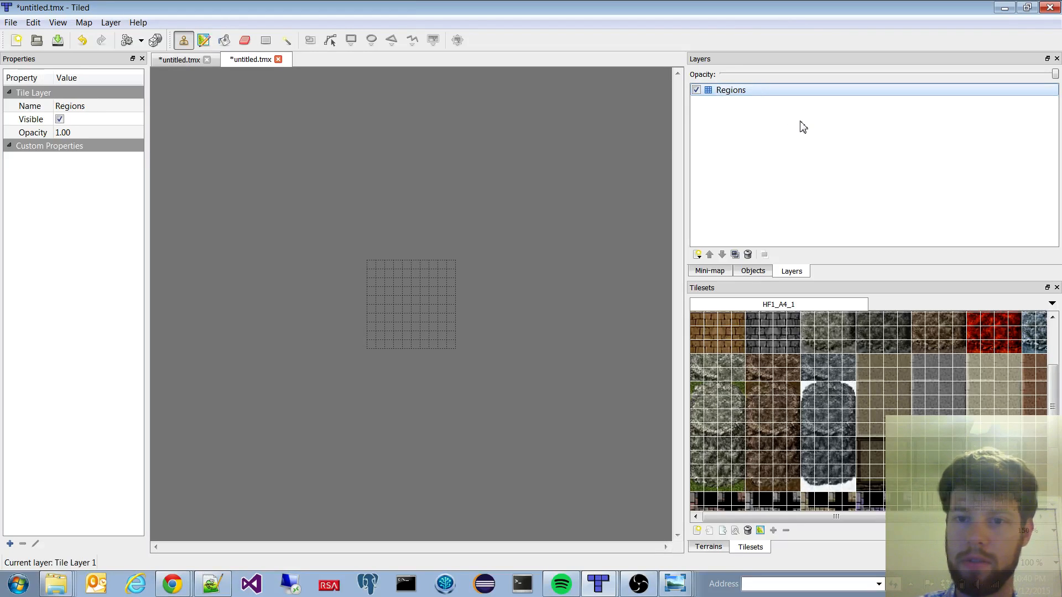
Step: Add a tile layer named Input_set above the Regions layer
left_click(698, 255)
left_click(763, 271)
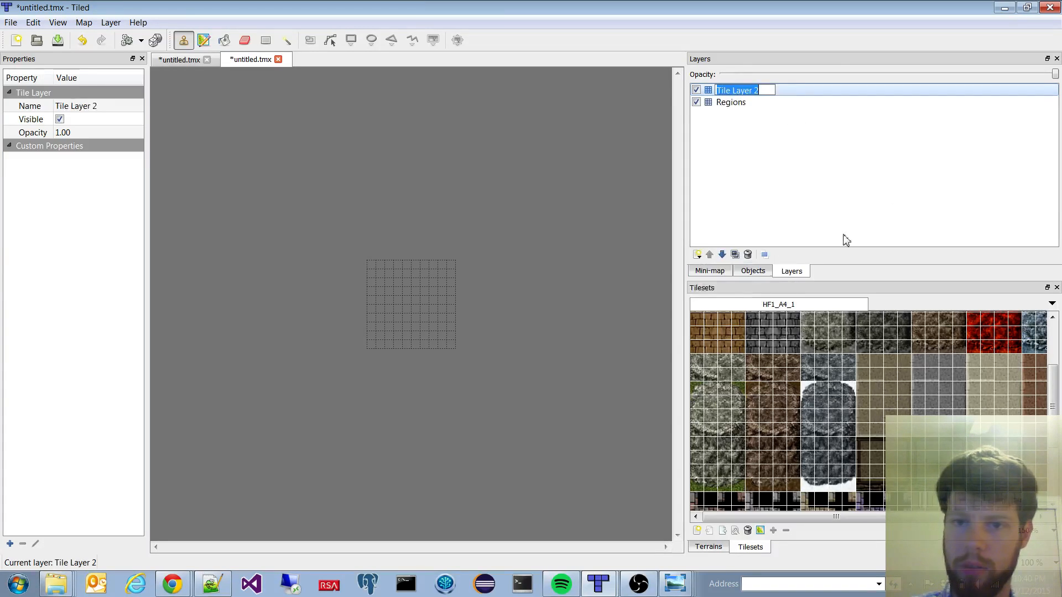
type("Input_")
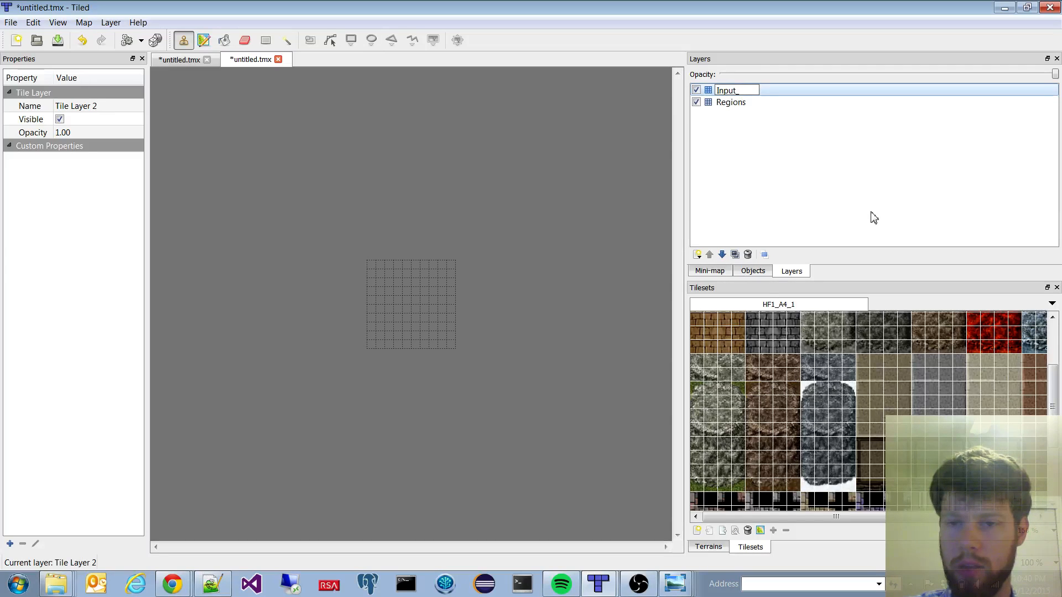
type("set")
key("Return")
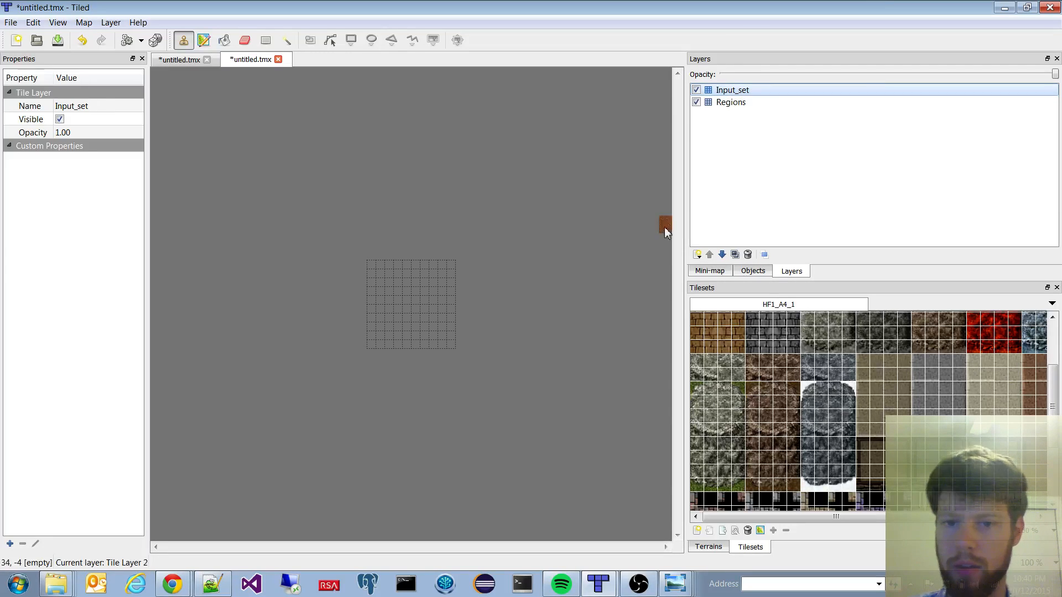
Step: Add a tile layer named InputNot_set above Input_set
left_click(698, 255)
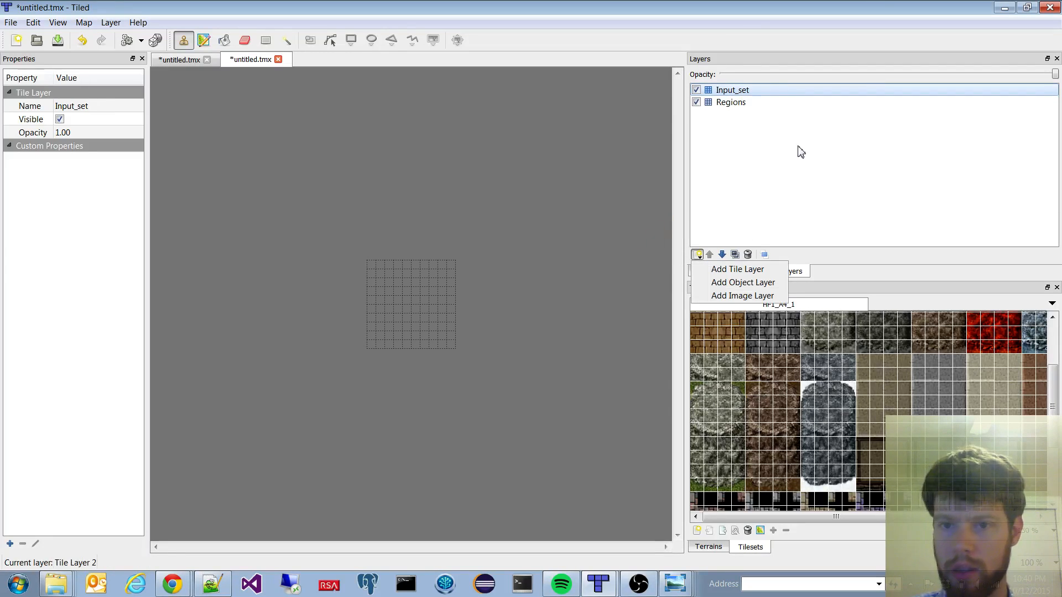
left_click(741, 269)
type("Input")
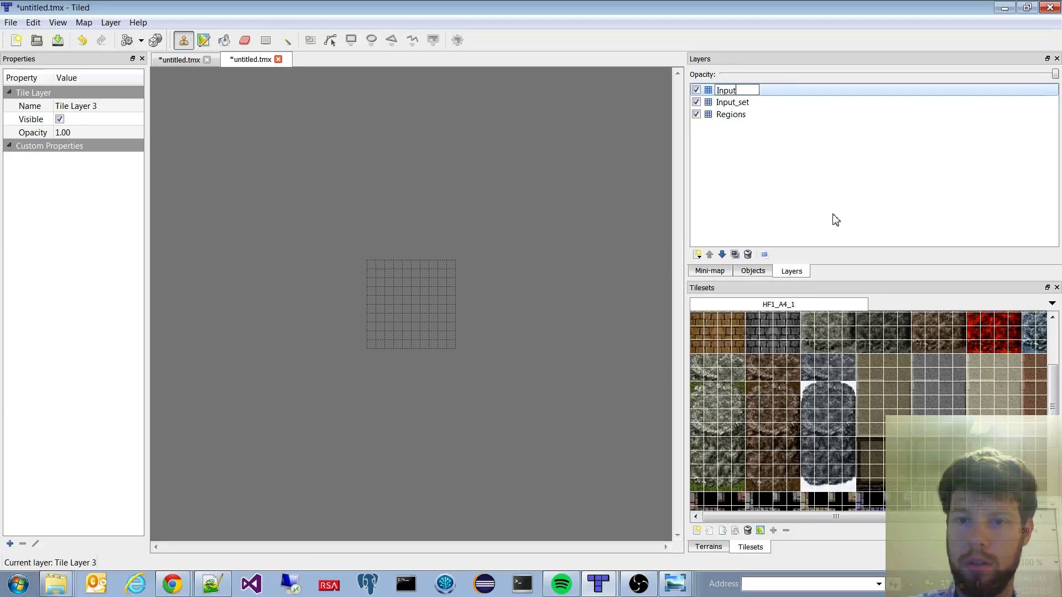
type("Not_set")
key("Return")
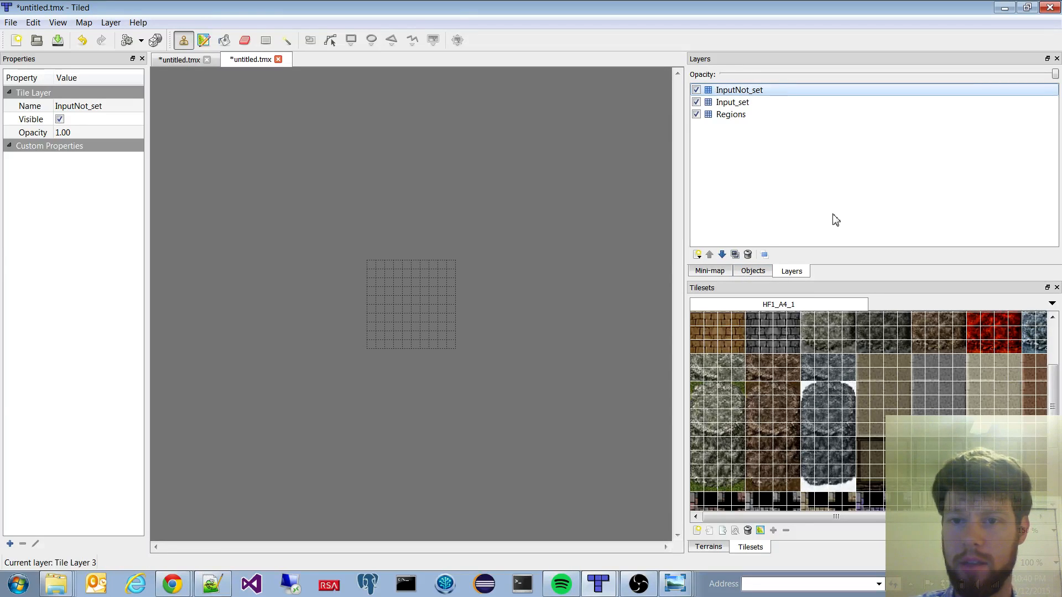
Step: Add a tile layer named Output_wall above InputNot_set
left_click(698, 255)
left_click(724, 269)
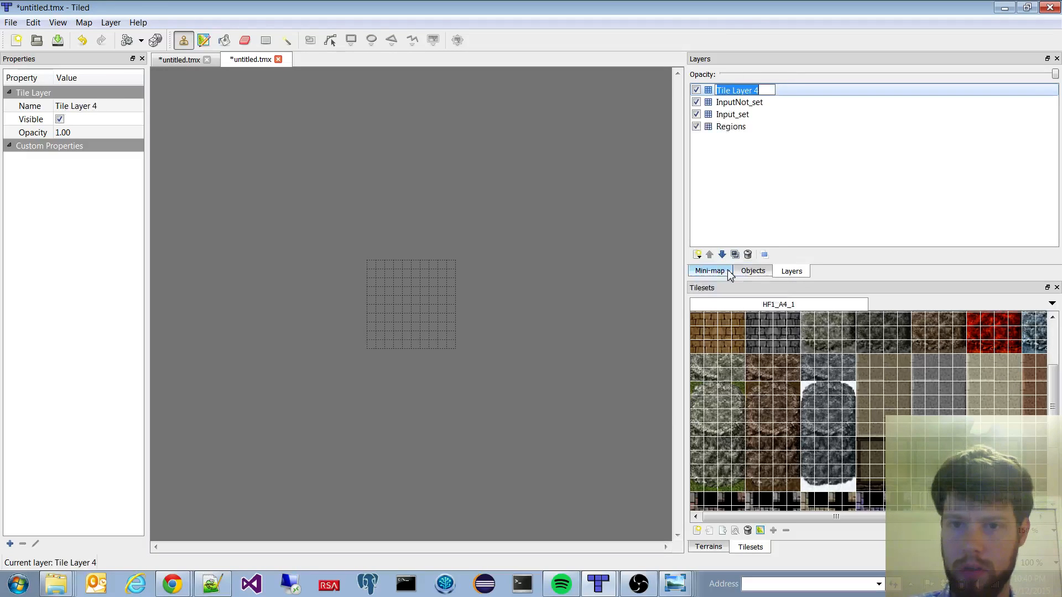
type("Output_wall")
key("Return")
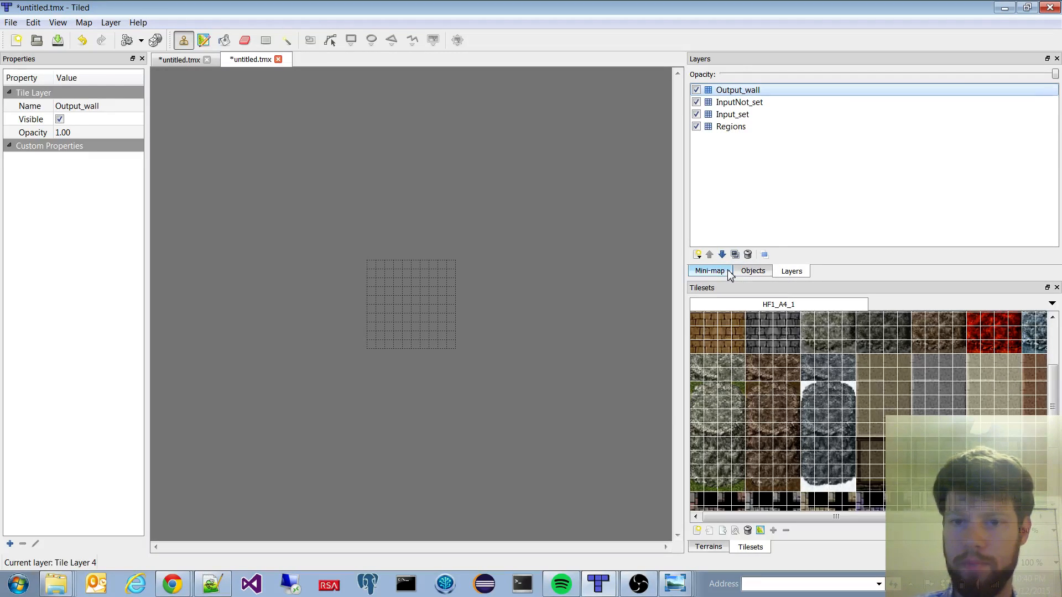
Step: Stamp the grey-green cliff's left-edge wall tiles, one wide and five tall, in the map's second column on the Regions layer
left_click(730, 127)
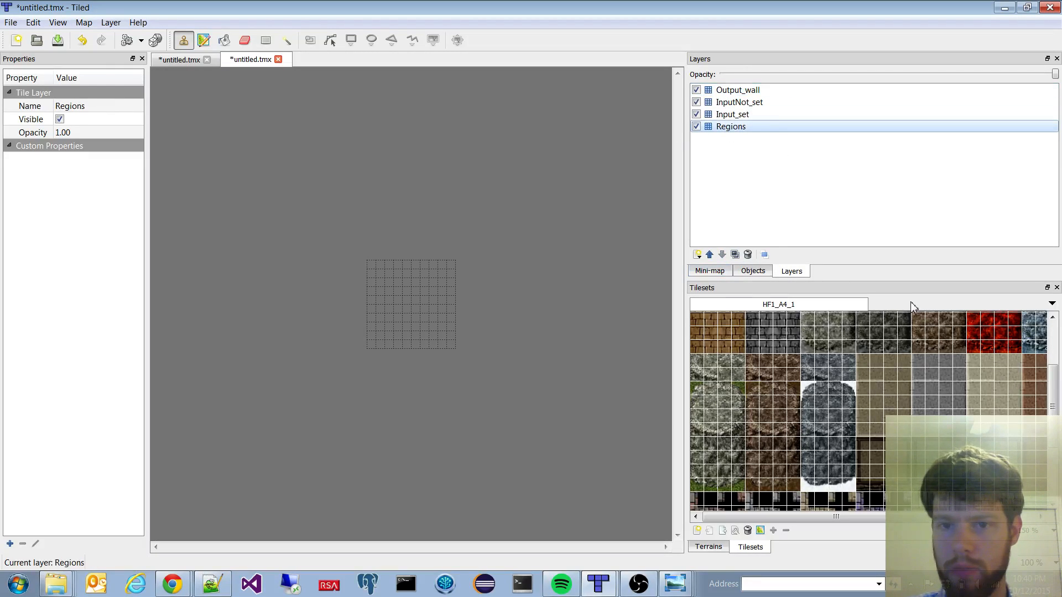
left_click(698, 430)
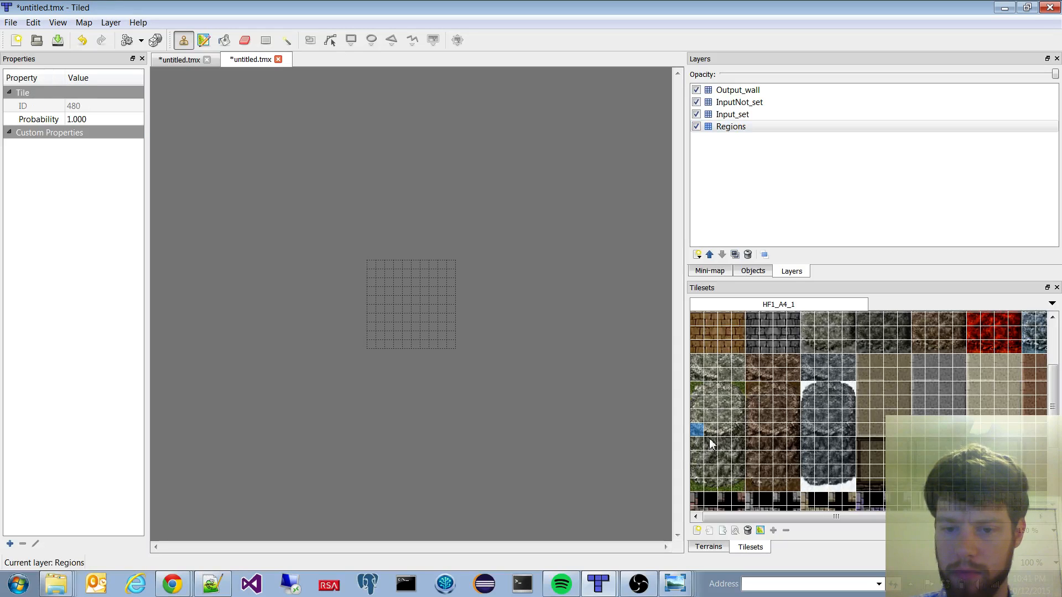
left_click(734, 491, "shift")
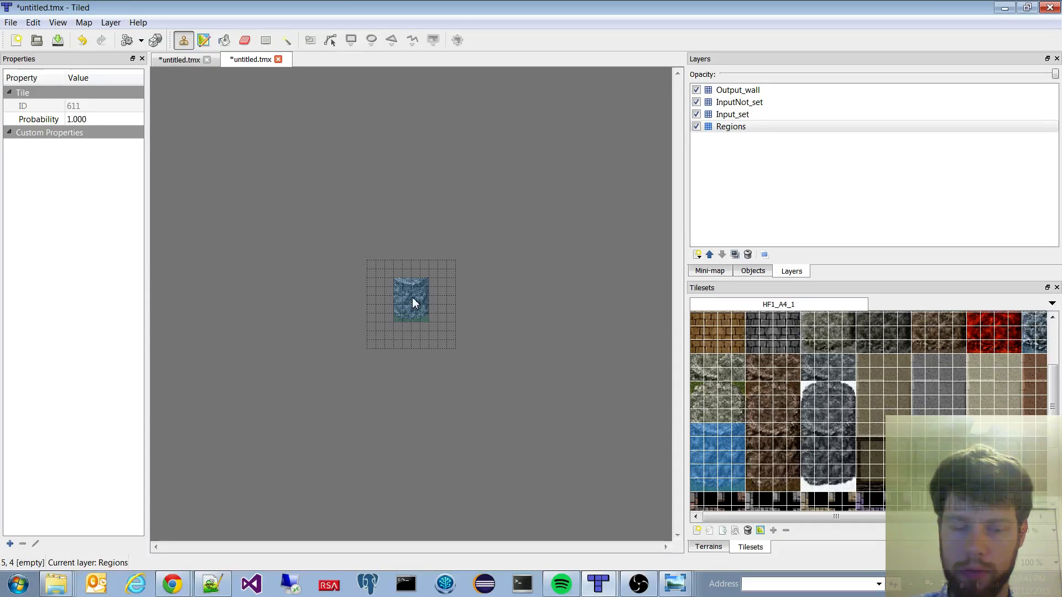
left_click(697, 430)
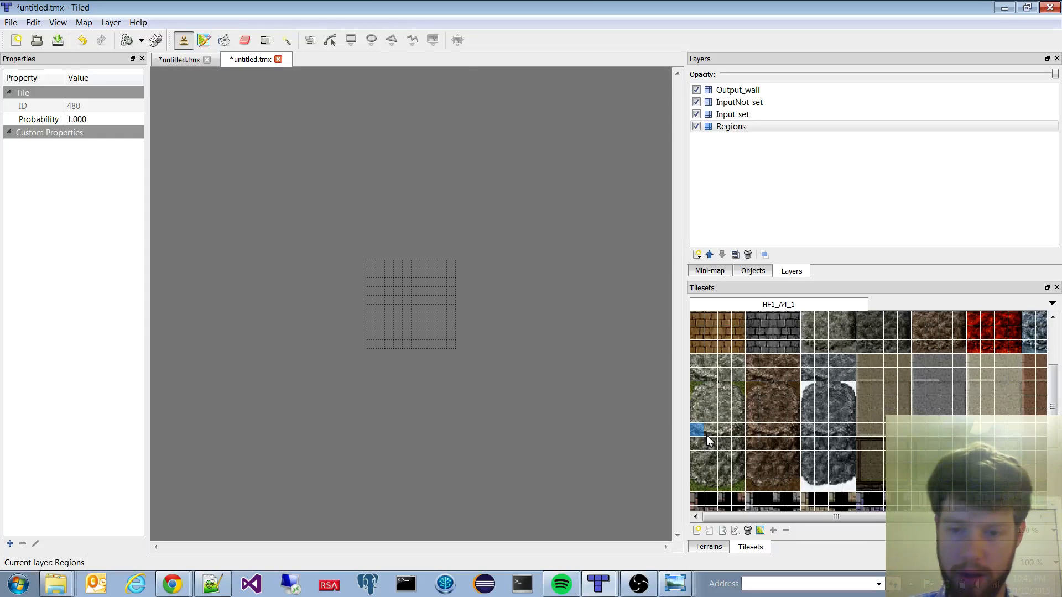
left_click(698, 486, "shift")
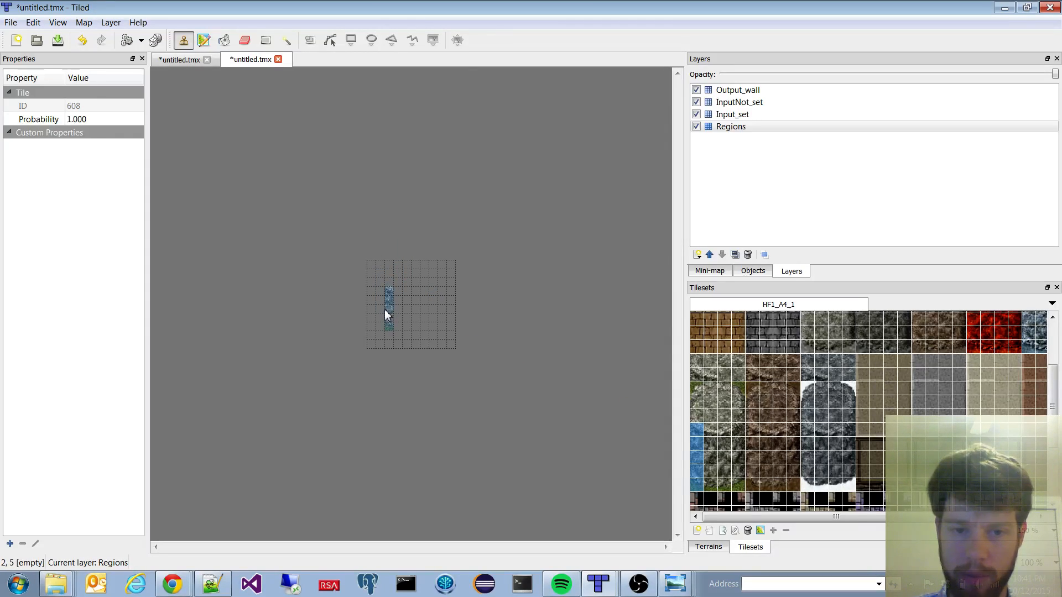
left_click(382, 310)
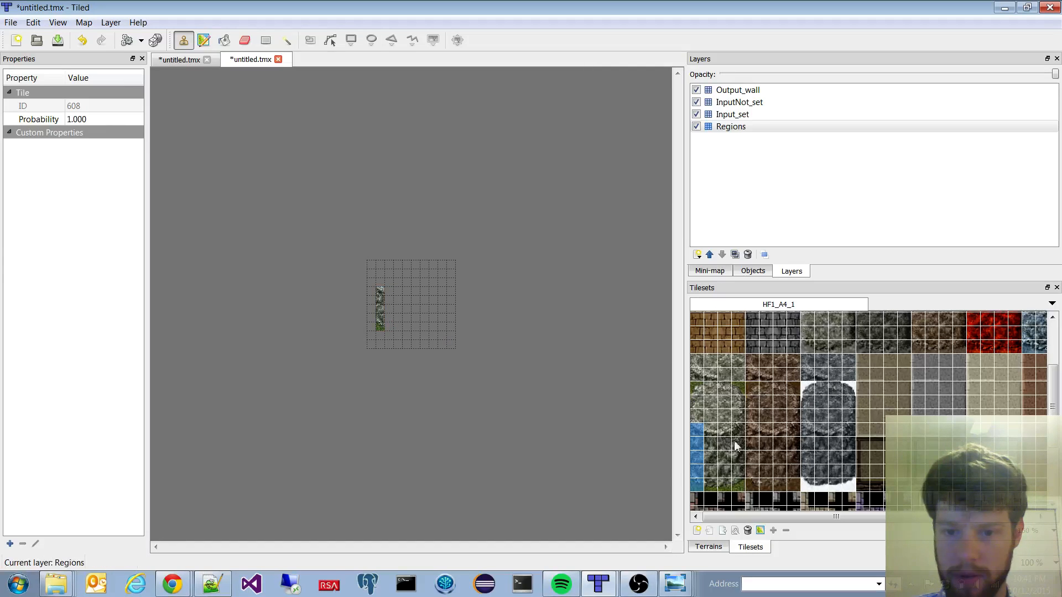
Step: Stamp the grey-green cliff's remaining three wall strips, each one wide and five tall, in the fourth, sixth and eighth columns on the Regions layer
left_click(711, 430)
left_click(716, 487, "shift")
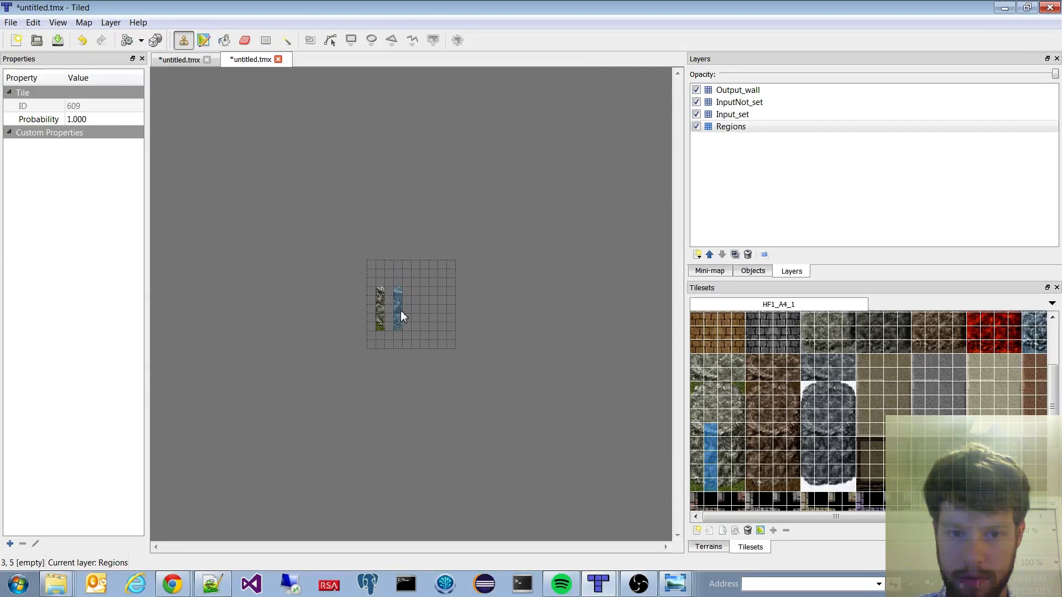
left_click(400, 311)
left_click(724, 430)
left_click(725, 487, "shift")
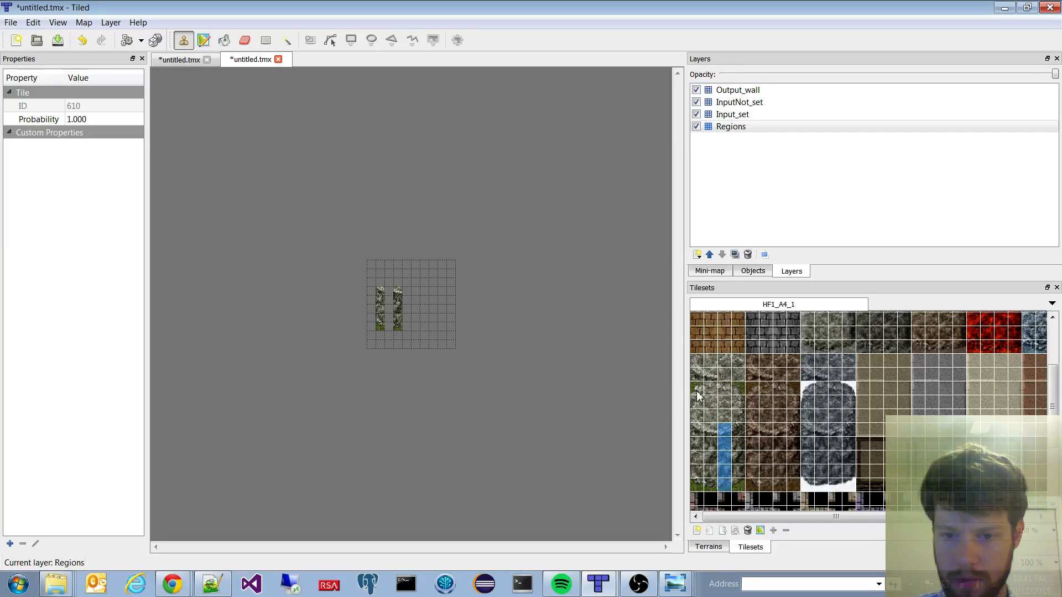
left_click(420, 315)
left_click(739, 430)
left_click(739, 487, "shift")
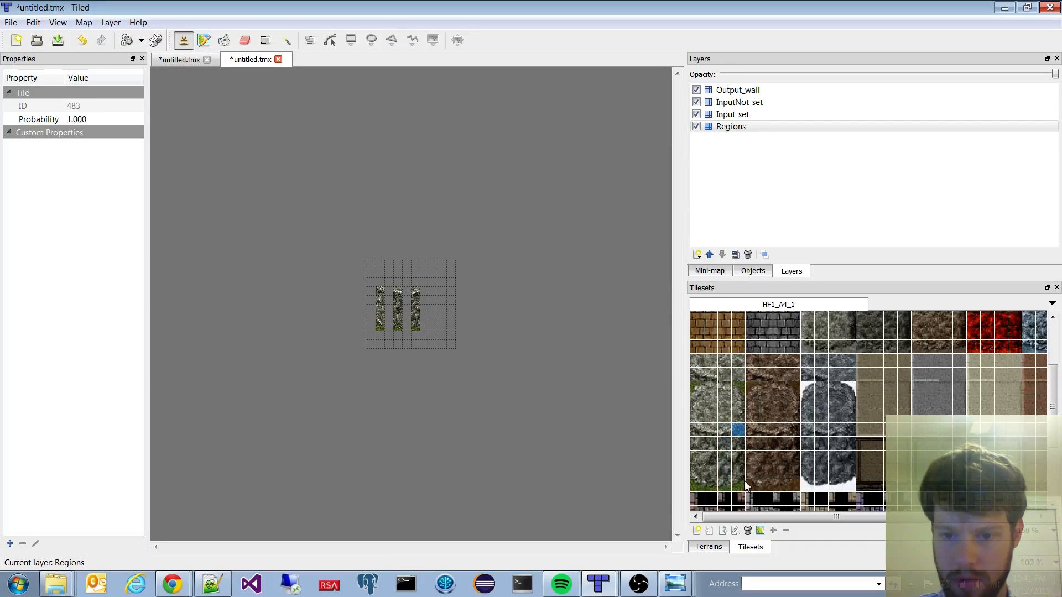
left_click(434, 314)
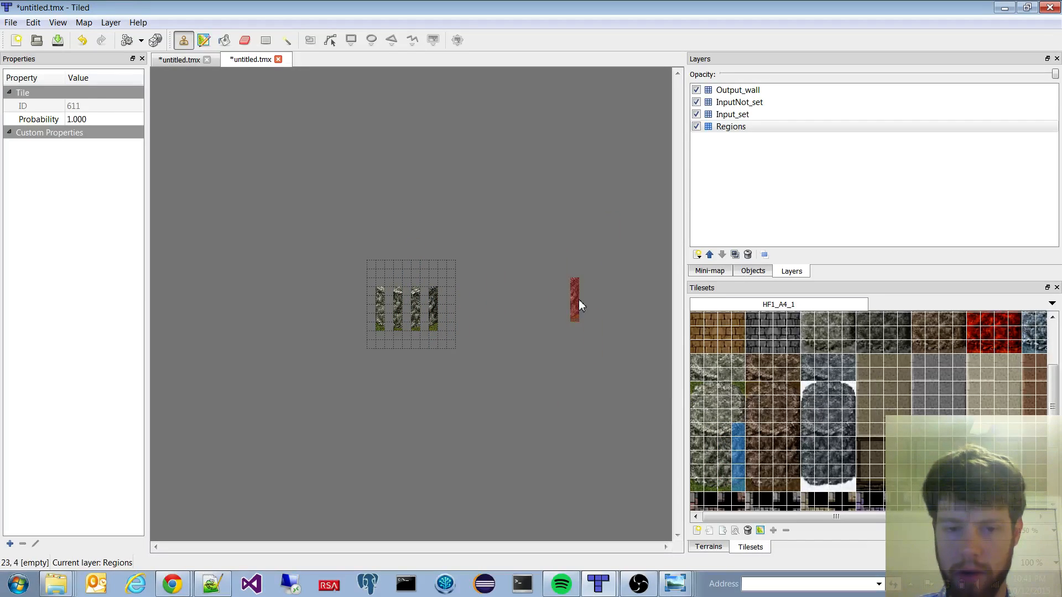
Step: Paint a single red rock tile over all four five-tall wall strips on the Regions layer
left_click(973, 332)
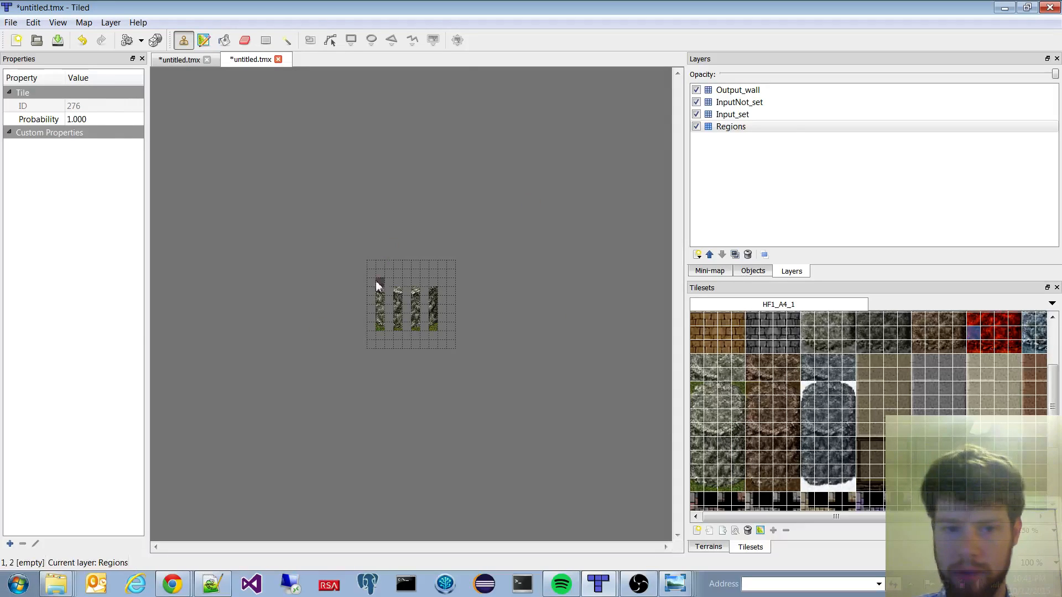
mouse_move(380, 294)
left_mouse_down()
mouse_move(382, 331)
mouse_move(401, 331)
left_mouse_up()
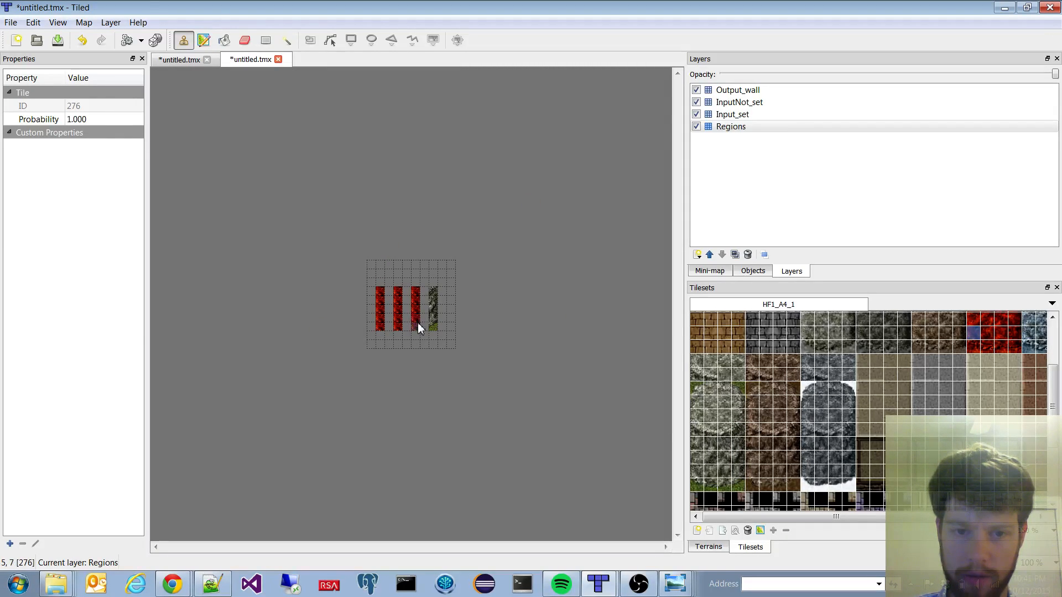
left_click_drag(434, 292, 434, 304)
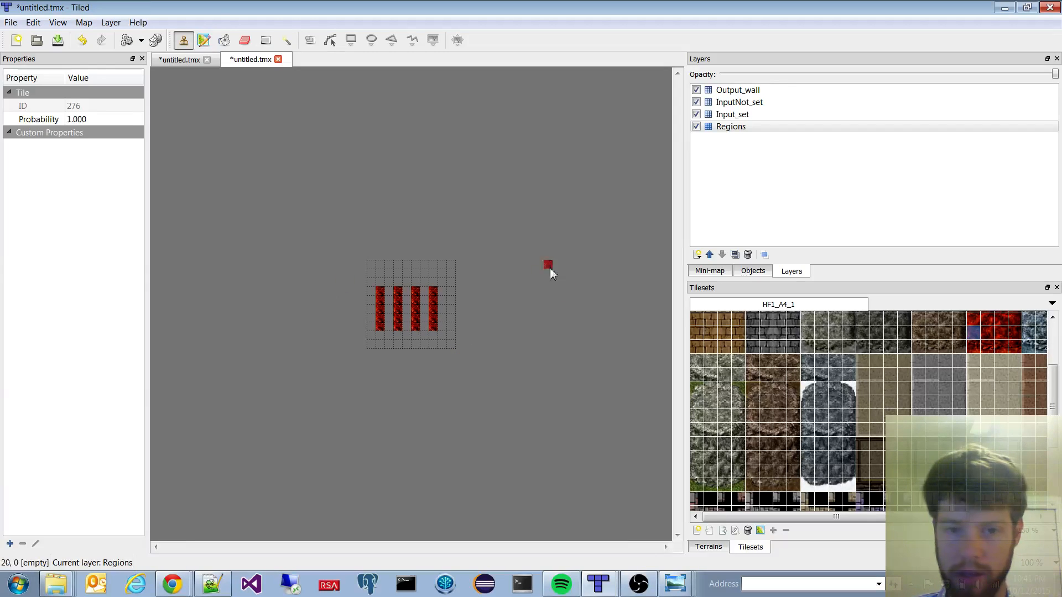
Step: On the Input_set layer, stamp the cliff's four lower-edge tiles, one in the top cell of each red strip, in tileset order
left_click(742, 114)
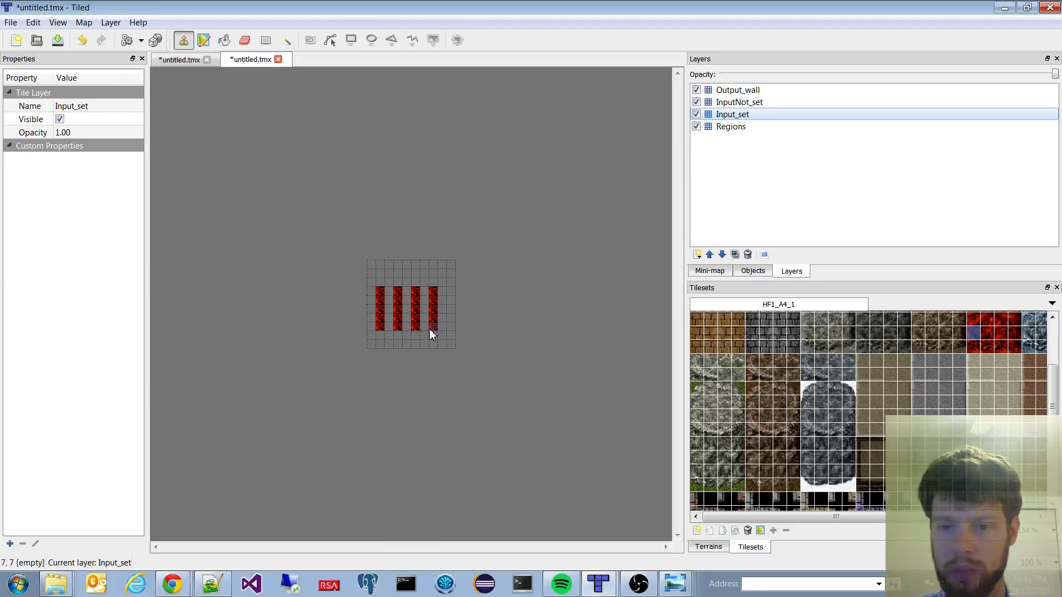
left_click(698, 430)
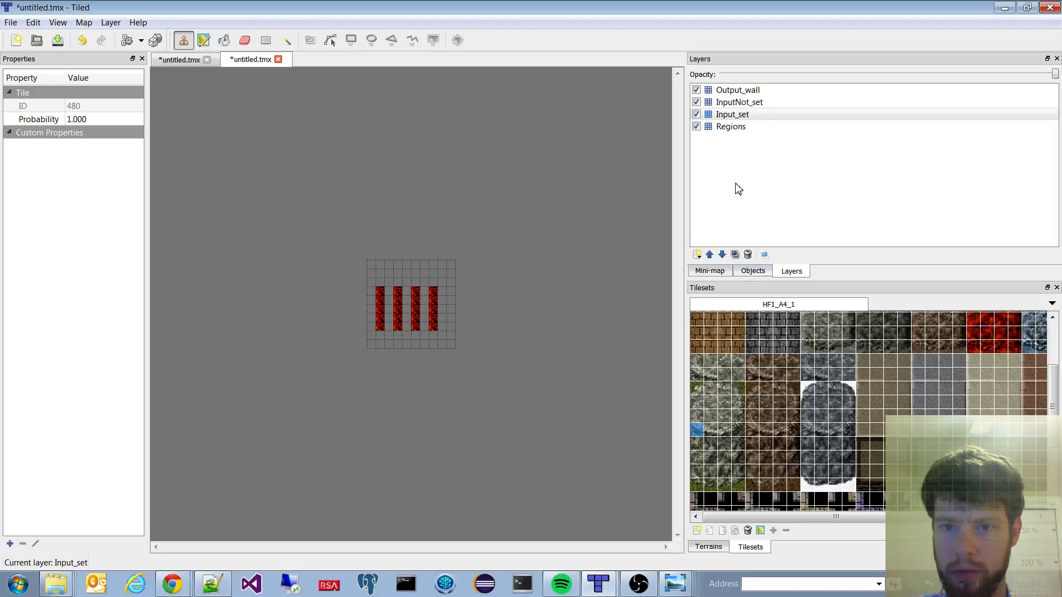
left_click(380, 292)
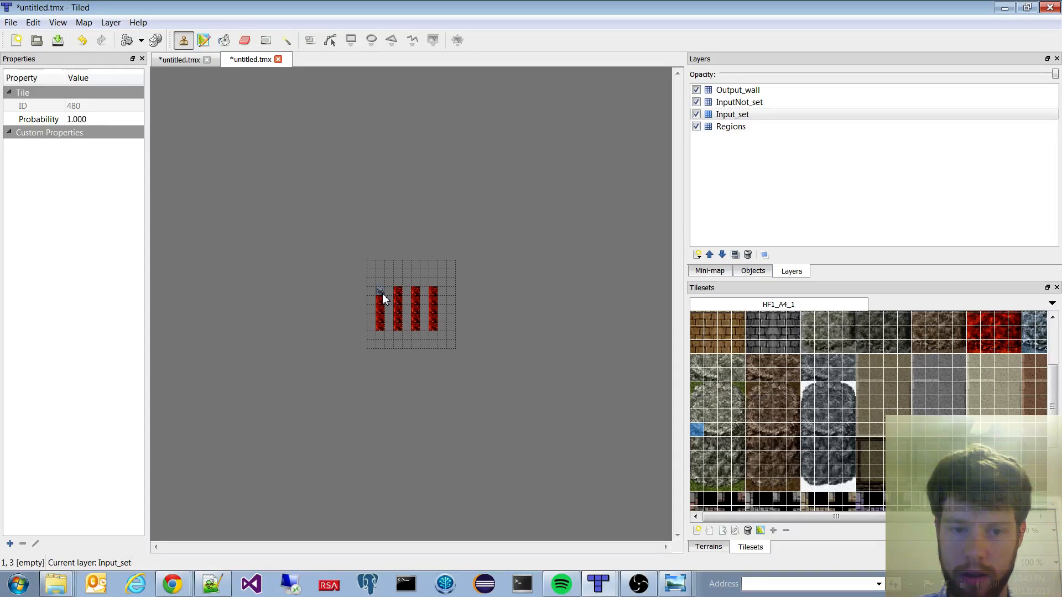
left_click(707, 435)
left_click(397, 292)
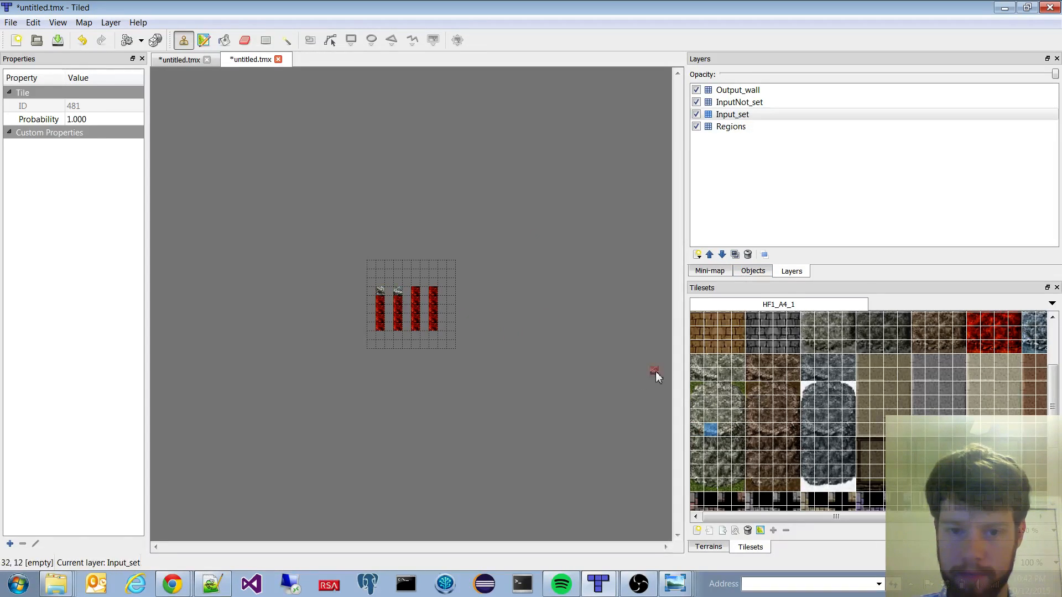
left_click(725, 429)
left_click(415, 292)
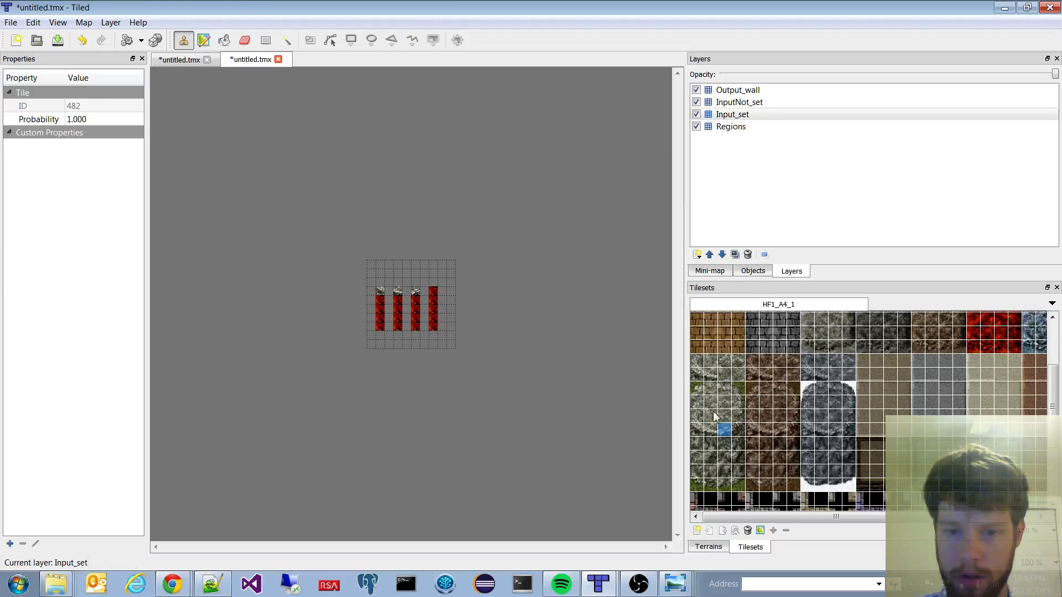
left_click(739, 434)
left_click(433, 292)
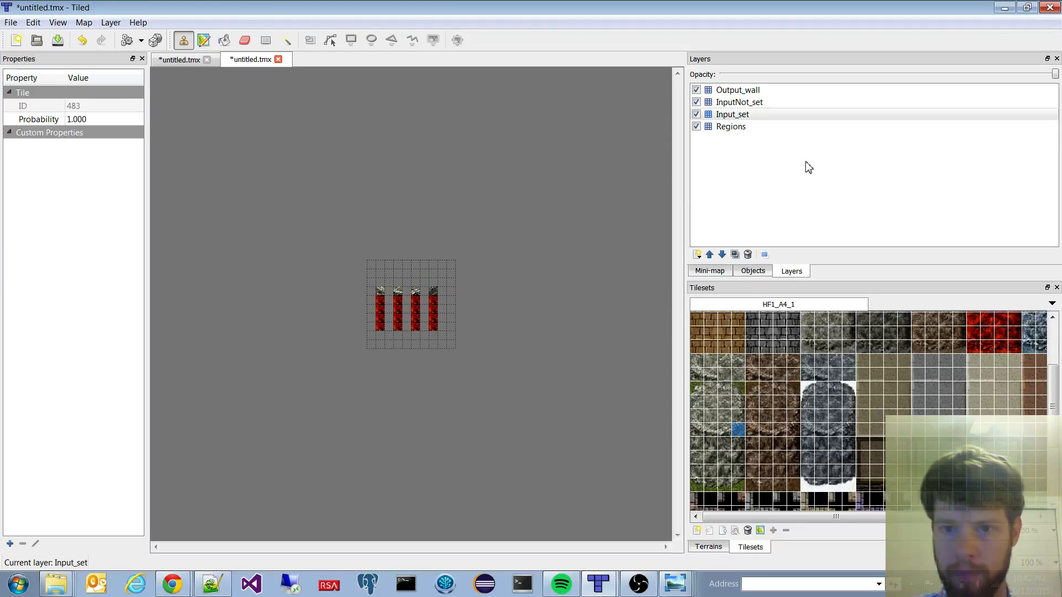
Step: On the InputNot_set layer, stamp the cliff's four wall strips, each four tall, over the red cells below the edge tiles
left_click(755, 104)
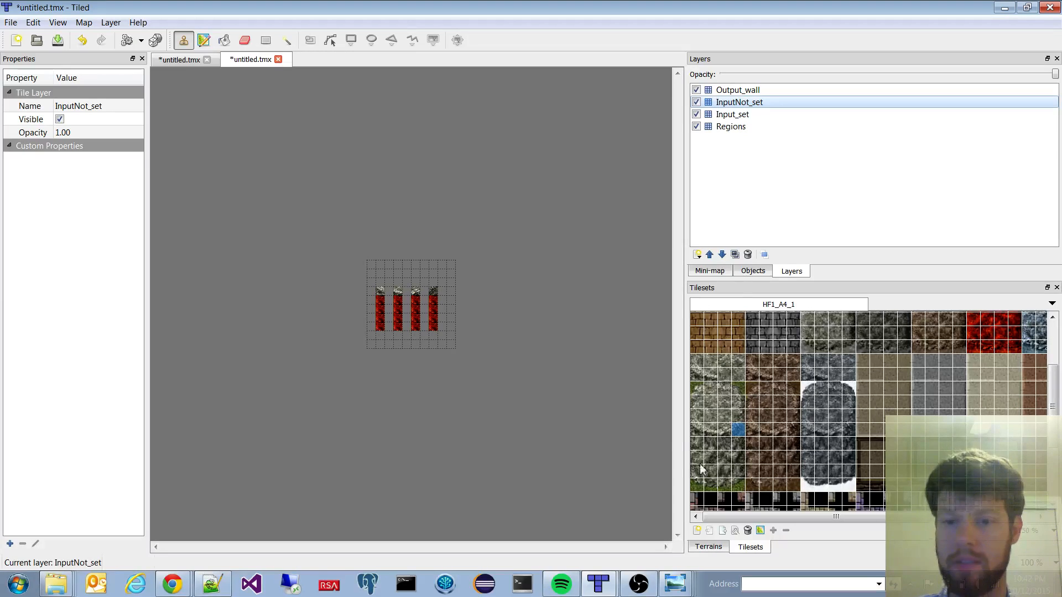
left_click(698, 443)
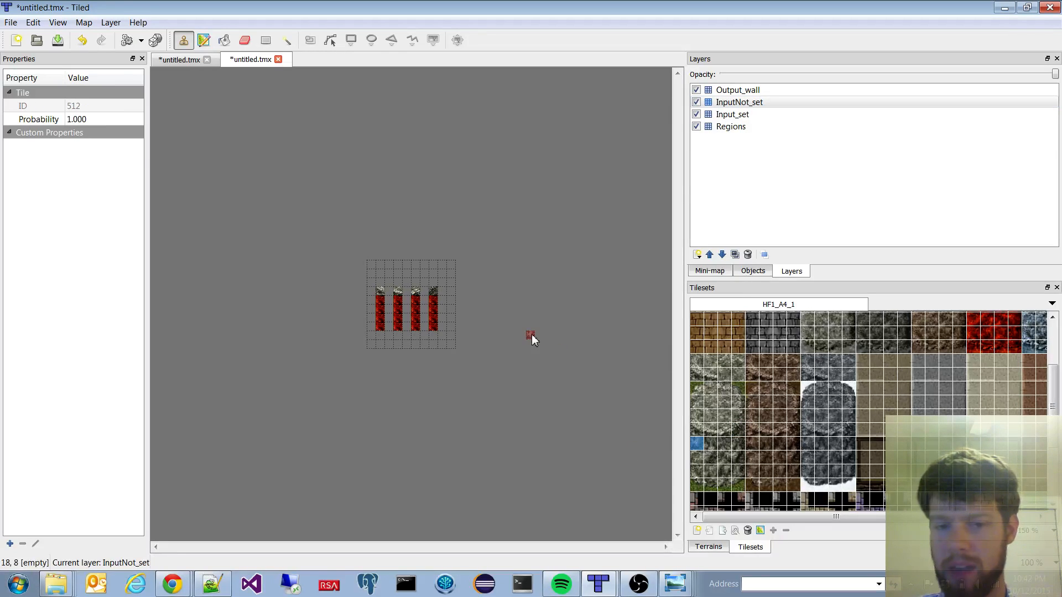
left_click_drag(698, 491, 698, 443)
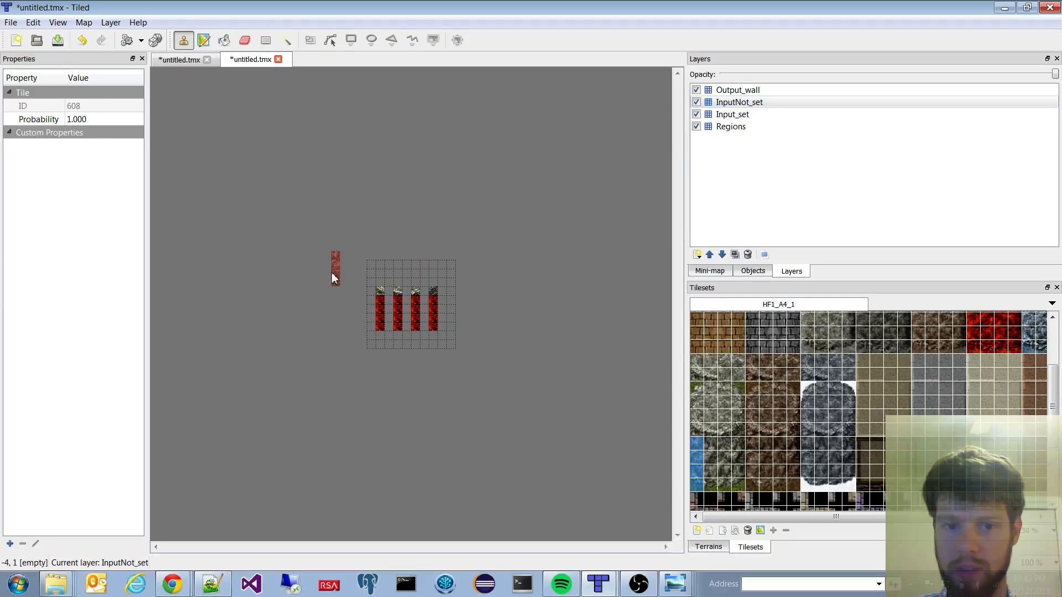
left_click_drag(713, 442, 713, 486)
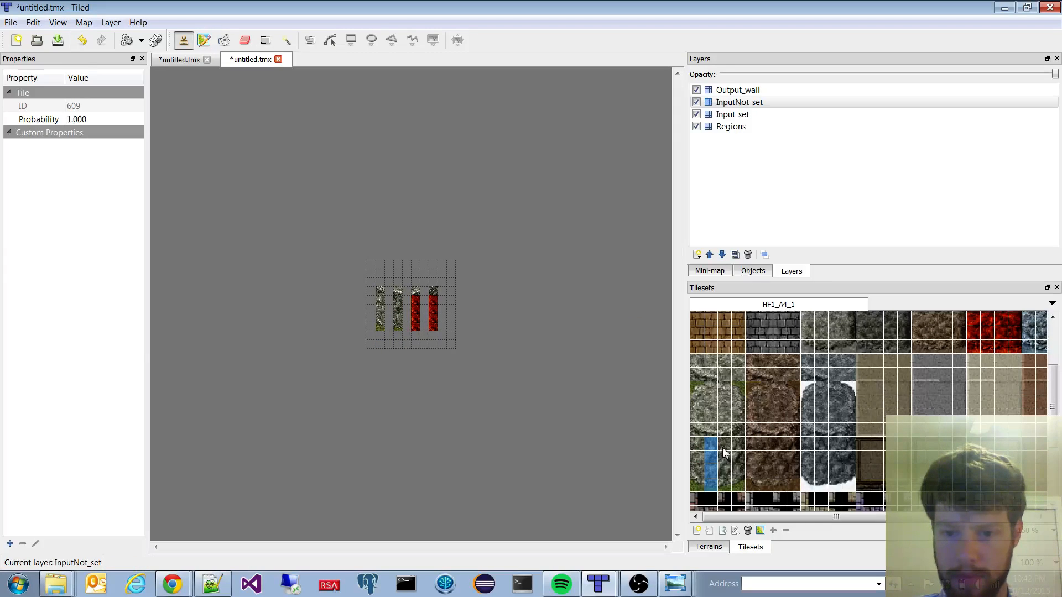
left_click_drag(724, 443, 724, 485)
left_click(415, 310)
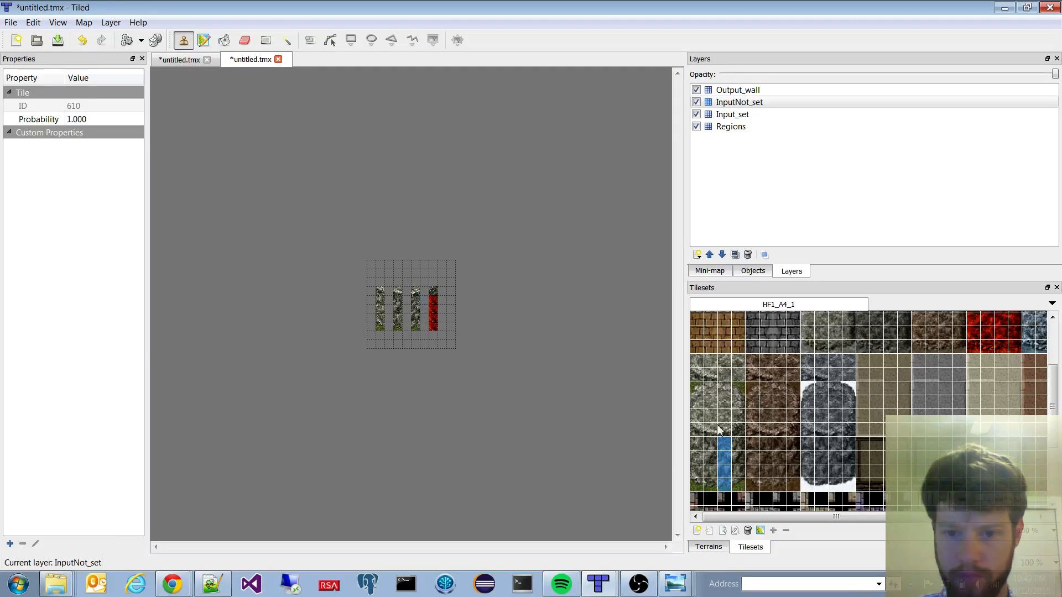
left_click_drag(739, 445, 740, 490)
left_click(435, 317)
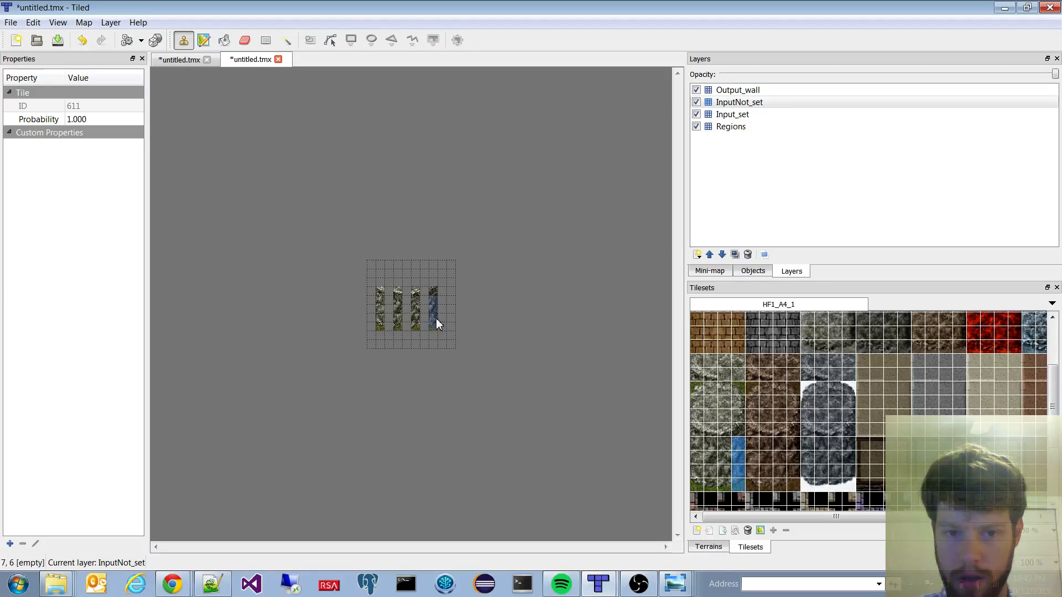
Step: On the Output_wall layer, stamp the cliff's four full strips, each five tall including the edge tile, over the matching region strips
left_click(736, 91)
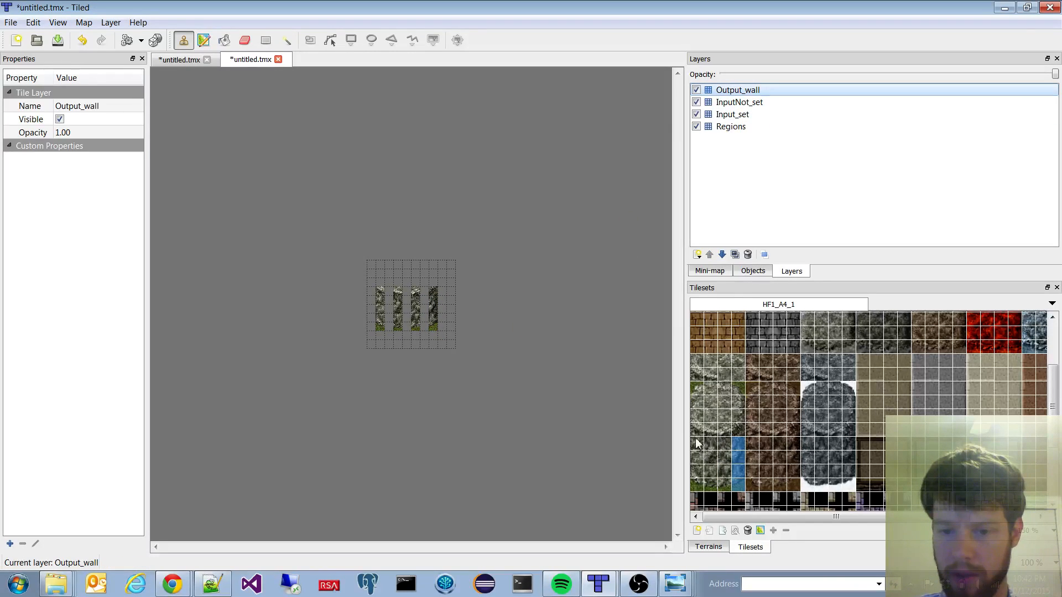
left_click_drag(696, 431, 699, 487)
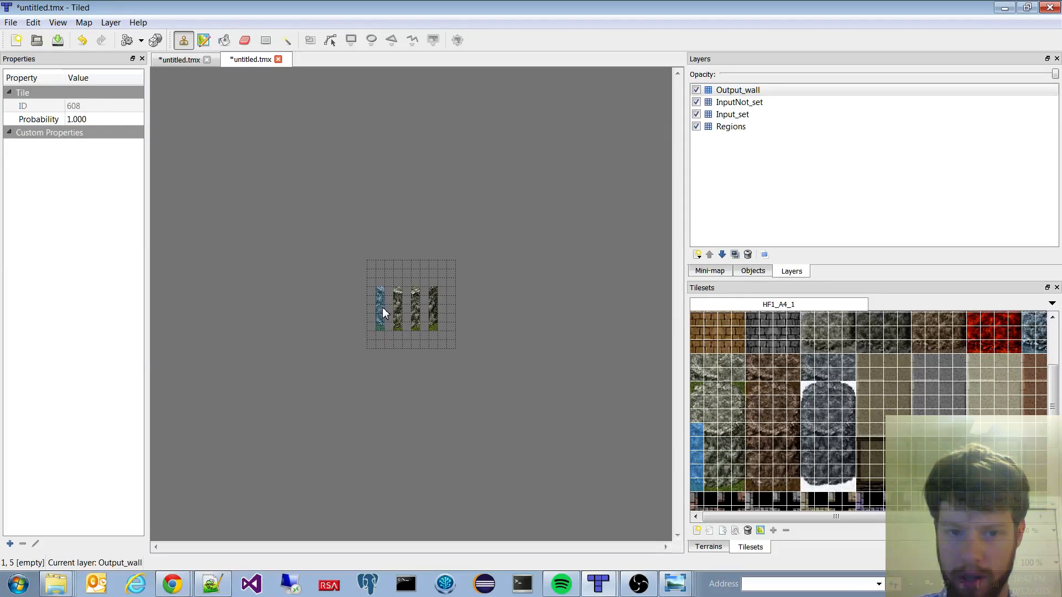
left_click_drag(706, 425, 708, 488)
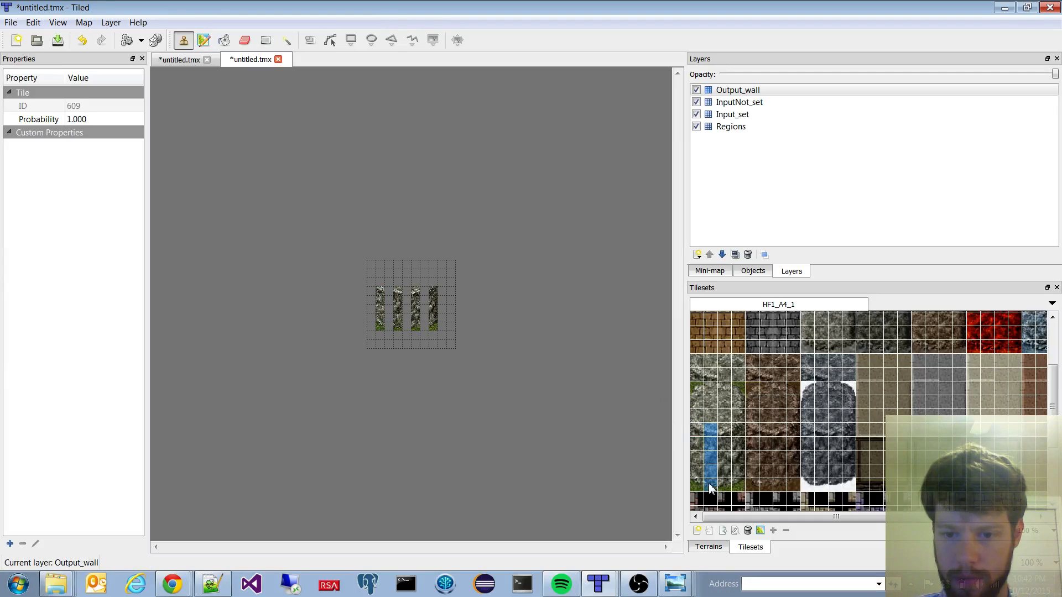
left_click(396, 305)
left_click_drag(725, 426, 730, 489)
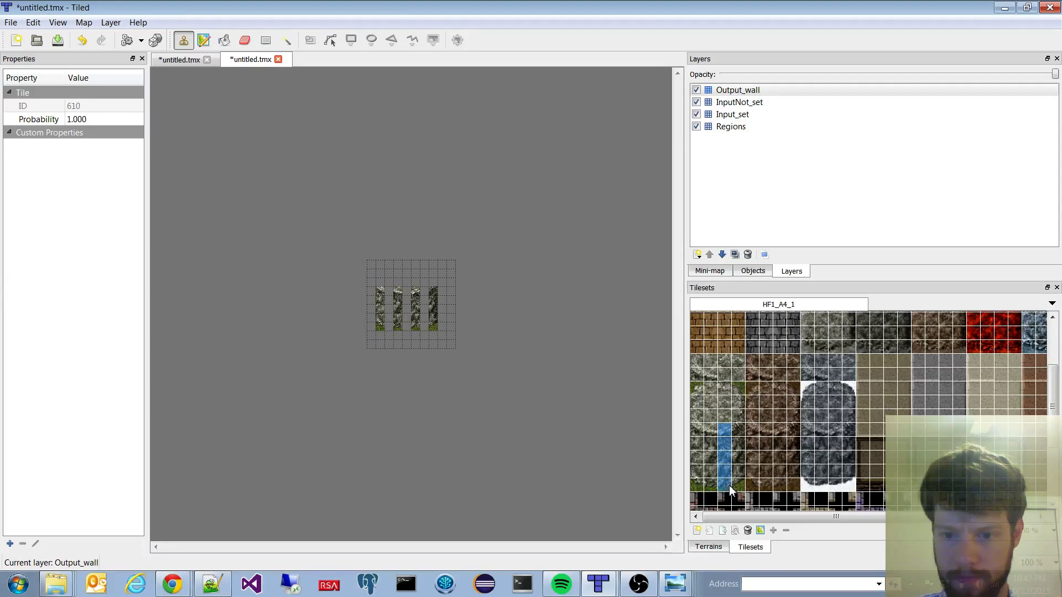
left_click(416, 308)
left_click_drag(738, 430, 741, 490)
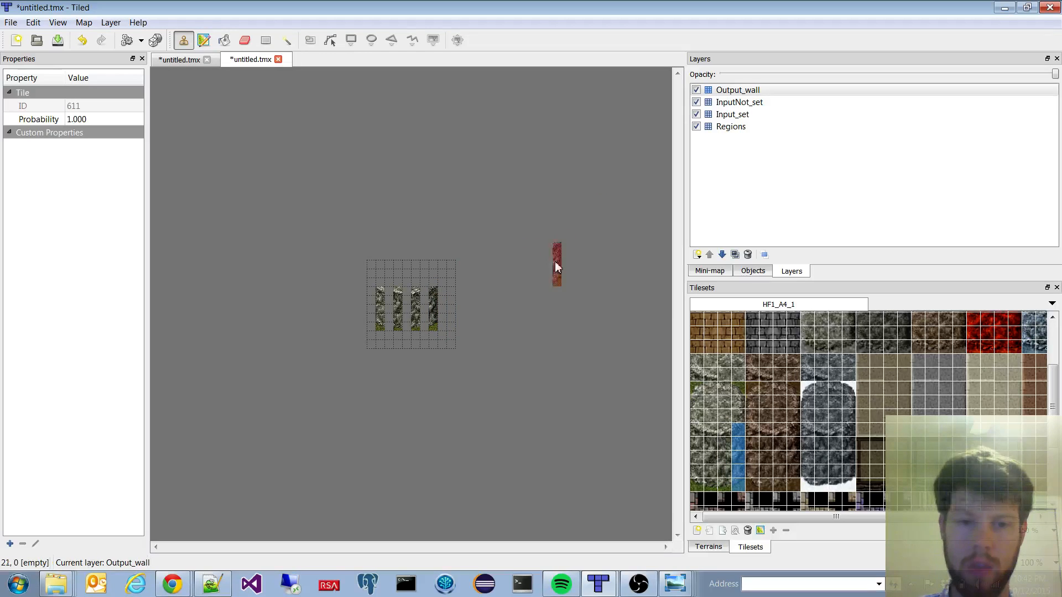
scroll(520, 286, "up", 4, "ctrl")
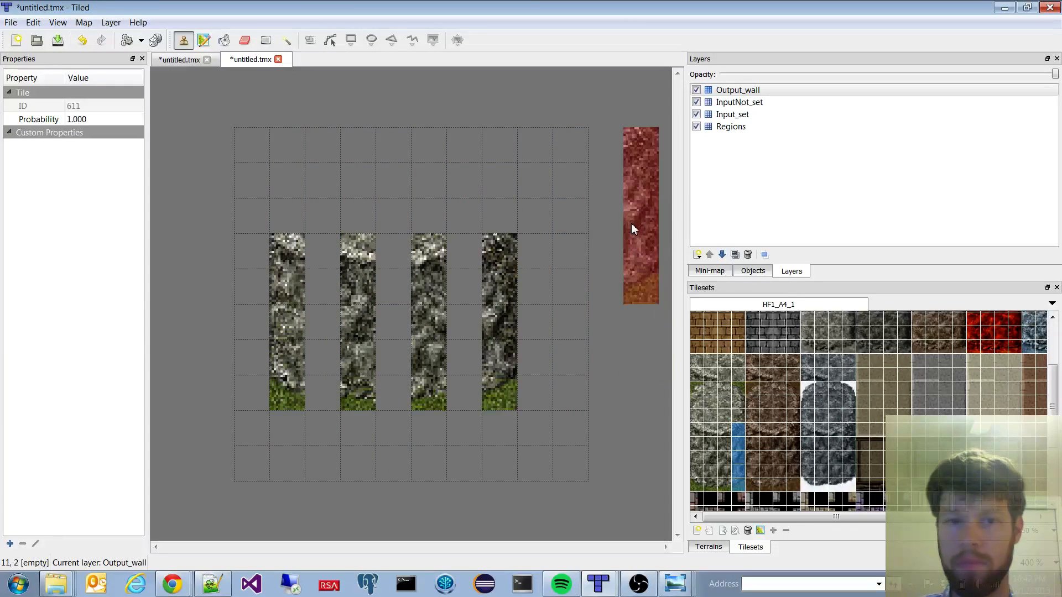
Step: Save the rule map as WallAutoMap.tmx in the TileWork folder
key("ctrl+s")
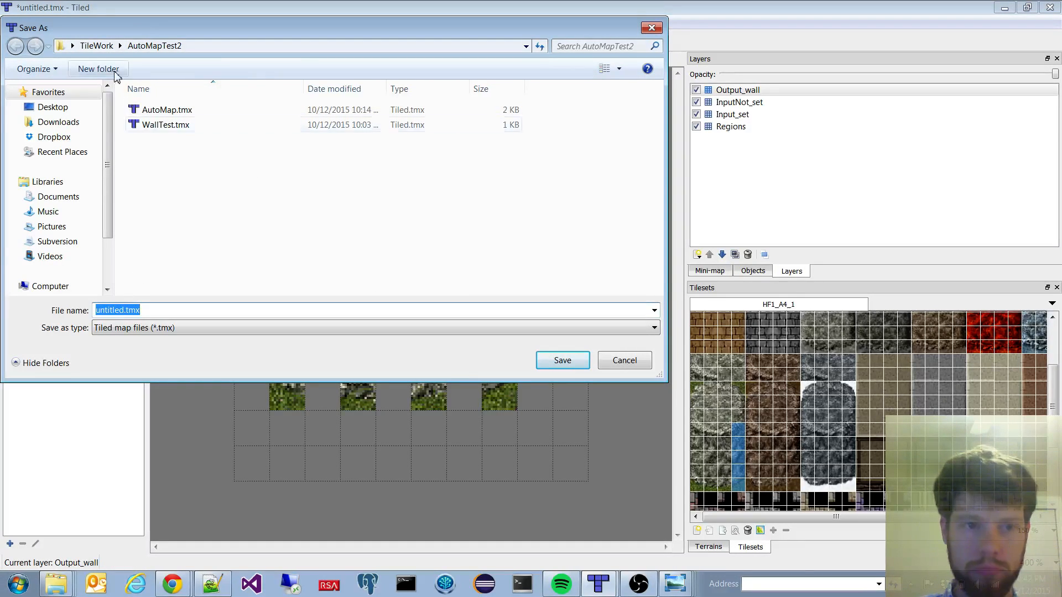
left_click(96, 45)
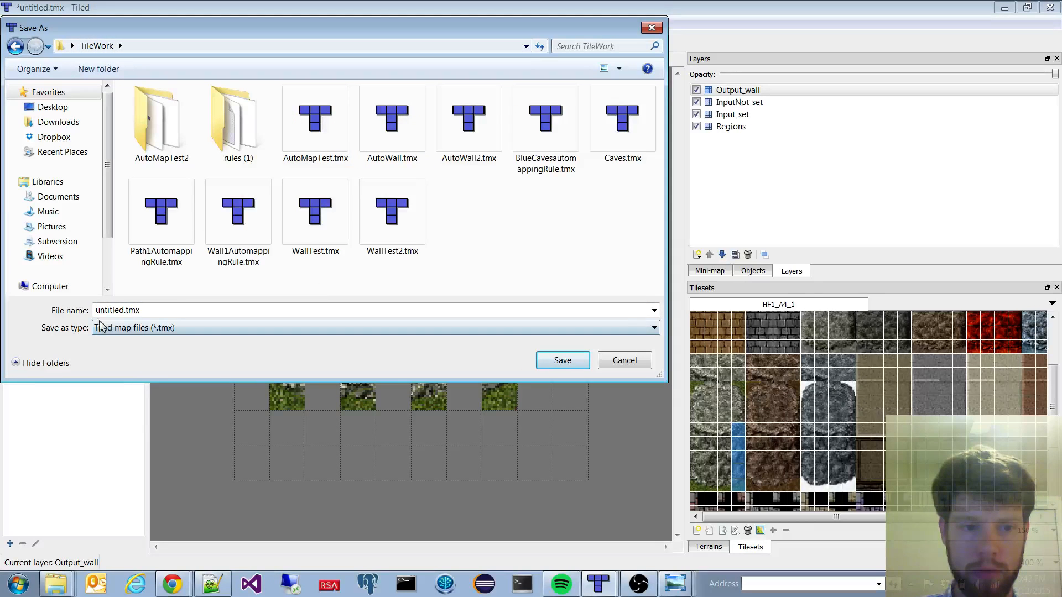
left_click(140, 313)
left_click_drag(126, 313, 49, 306)
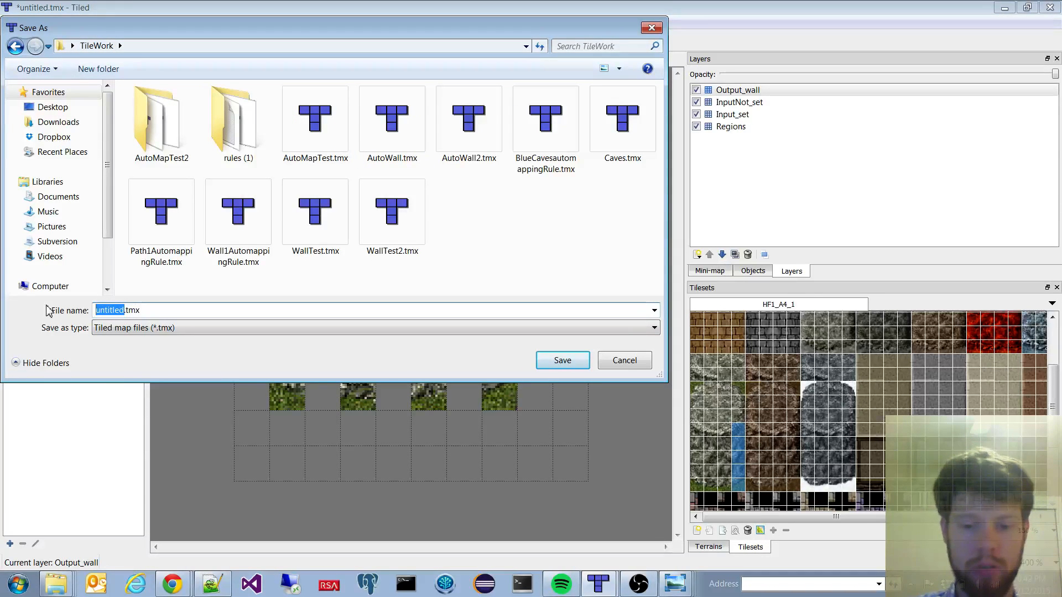
type("WallAutoMap")
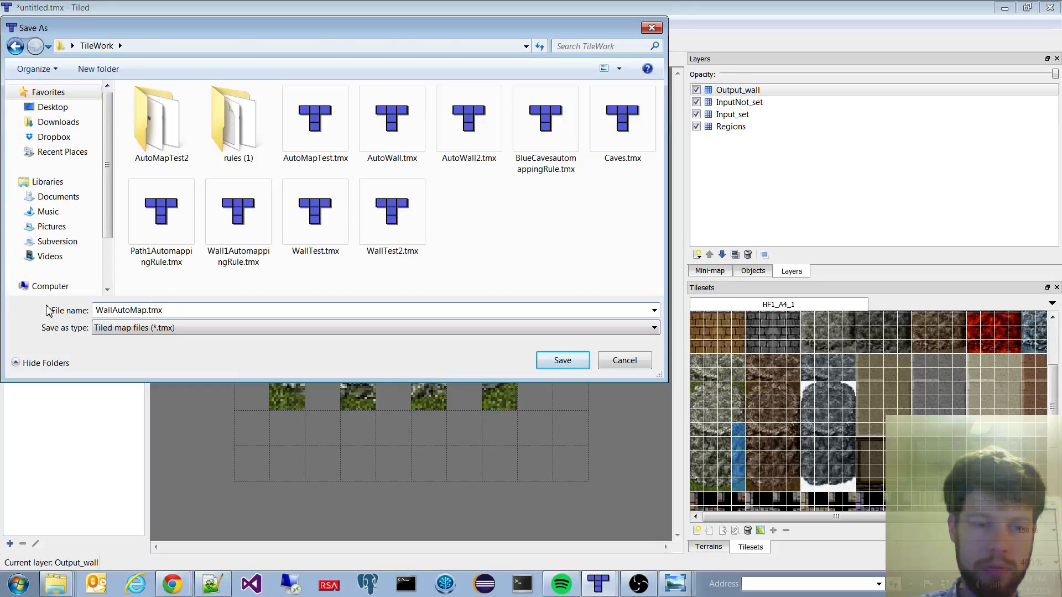
key("Return")
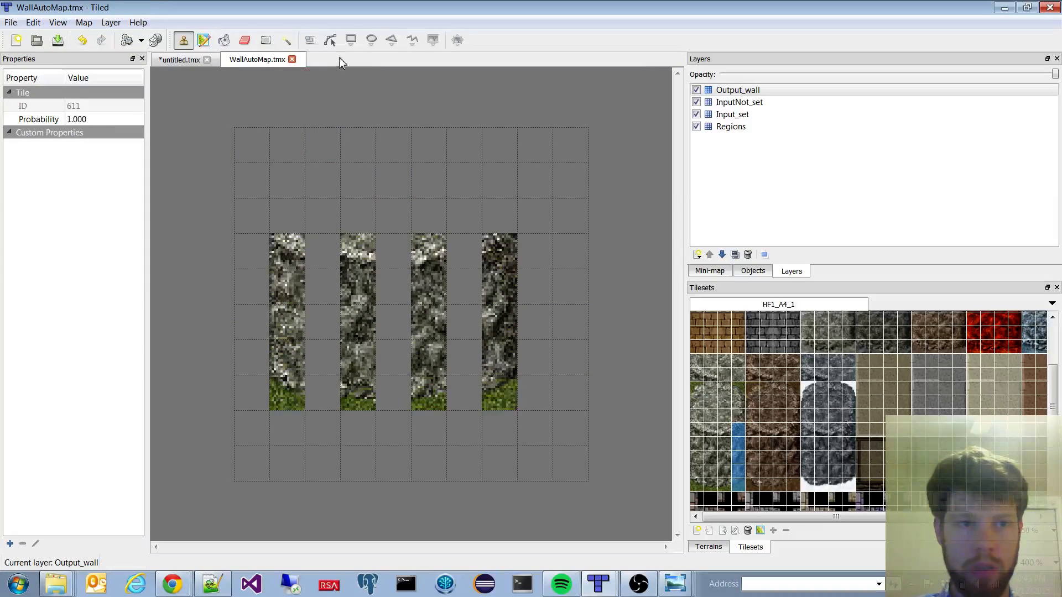
Step: Switch to the TileWork folder in the file explorer and open rules.txt in the text editor
left_click(34, 41)
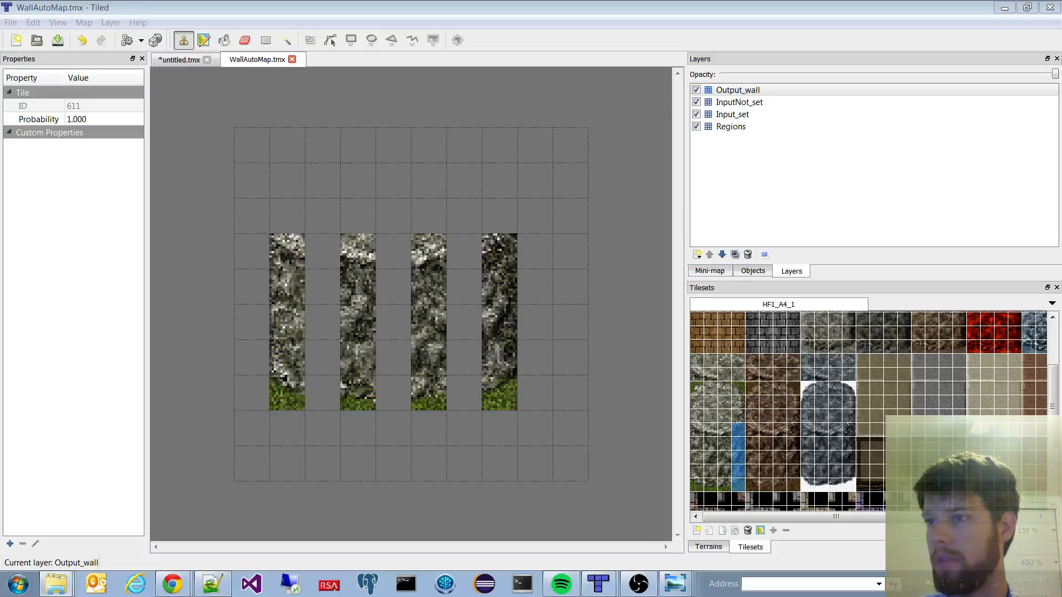
left_click_drag(1061, 166, 407, 143)
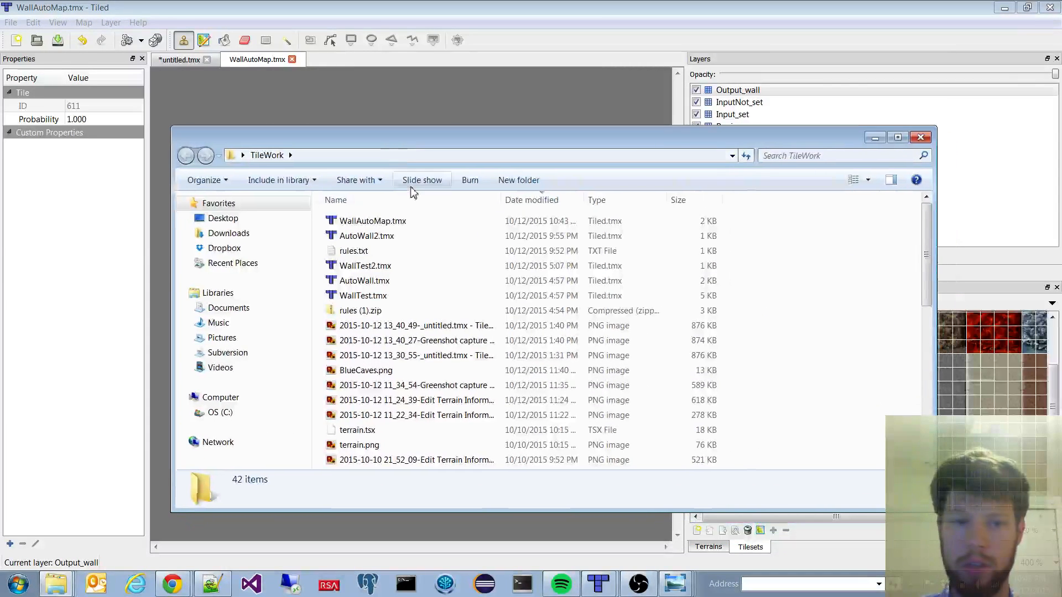
double_click(353, 250)
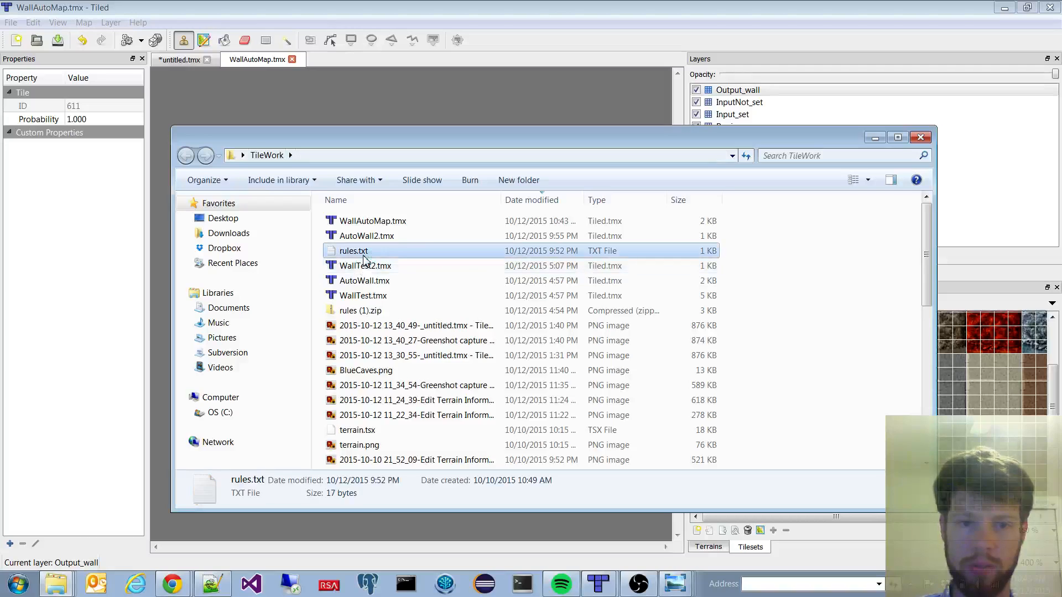
left_click_drag(363, 143, 628, 193)
Step: Copy the full file name of WallAutoMap.tmx in the TileWork folder, including its extension
left_click(362, 222)
right_click(362, 222)
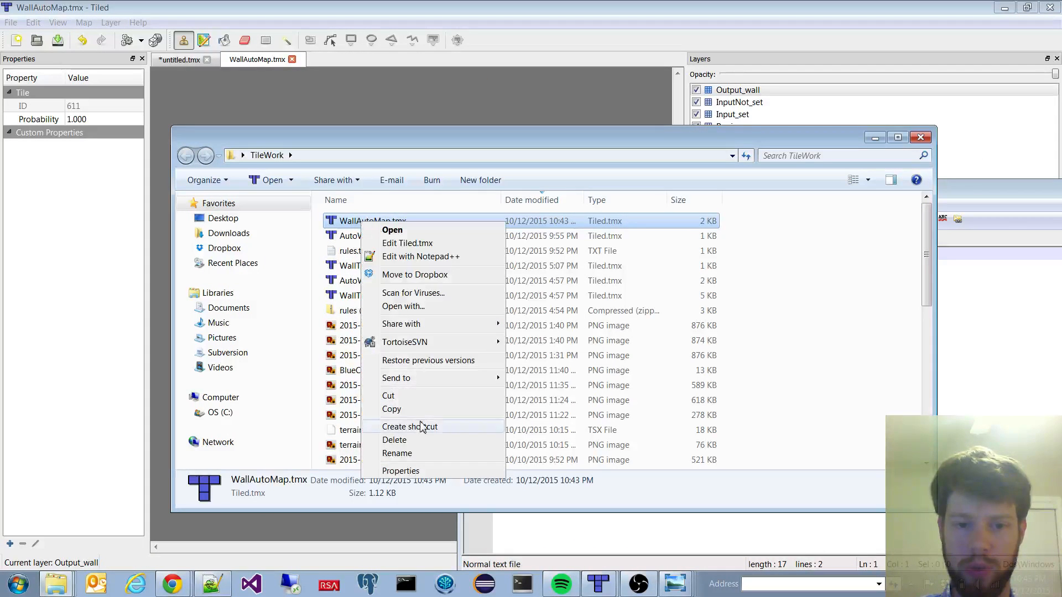
left_click(387, 454)
key("ctrl+a")
key("ctrl+c")
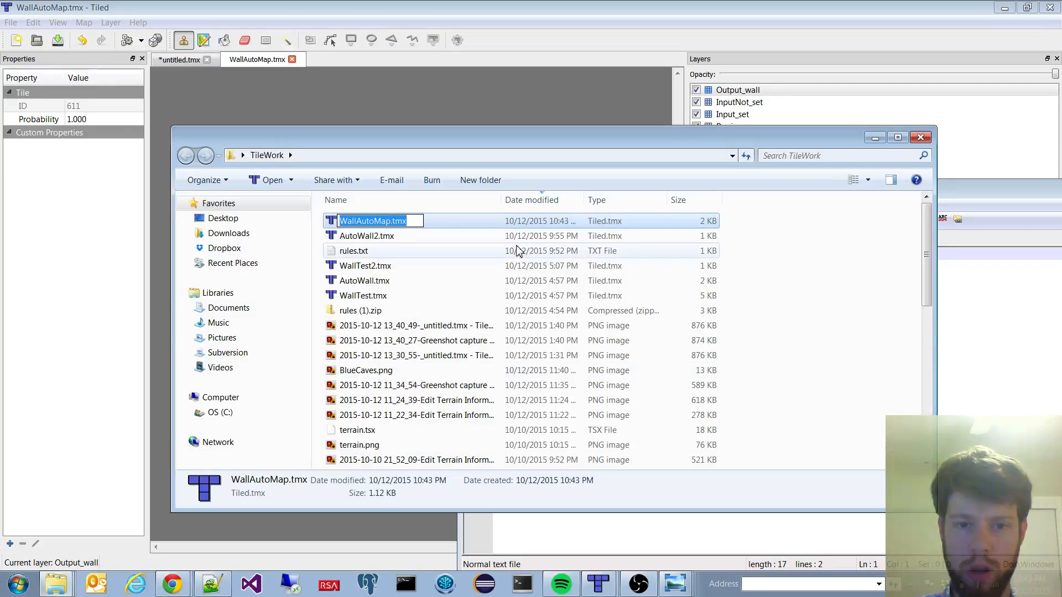
Step: Put the copied WallAutoMap.tmx file name after "./" in rules.txt, save the file, and switch back to Tiled
left_click(1011, 322)
left_click(505, 255)
left_click_drag(505, 254, 602, 250)
key("ctrl+v")
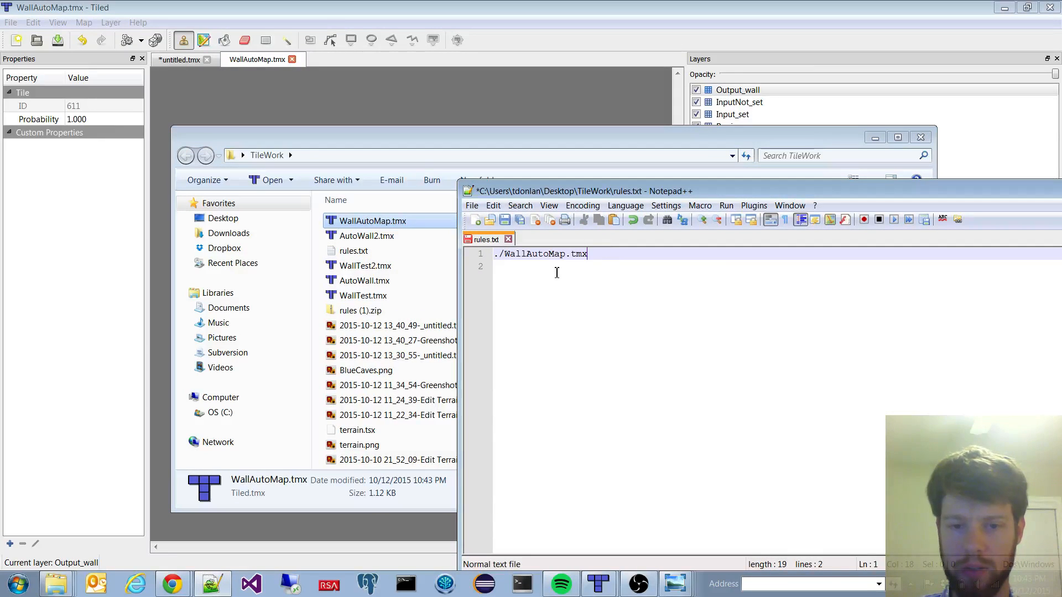
key("ctrl+s")
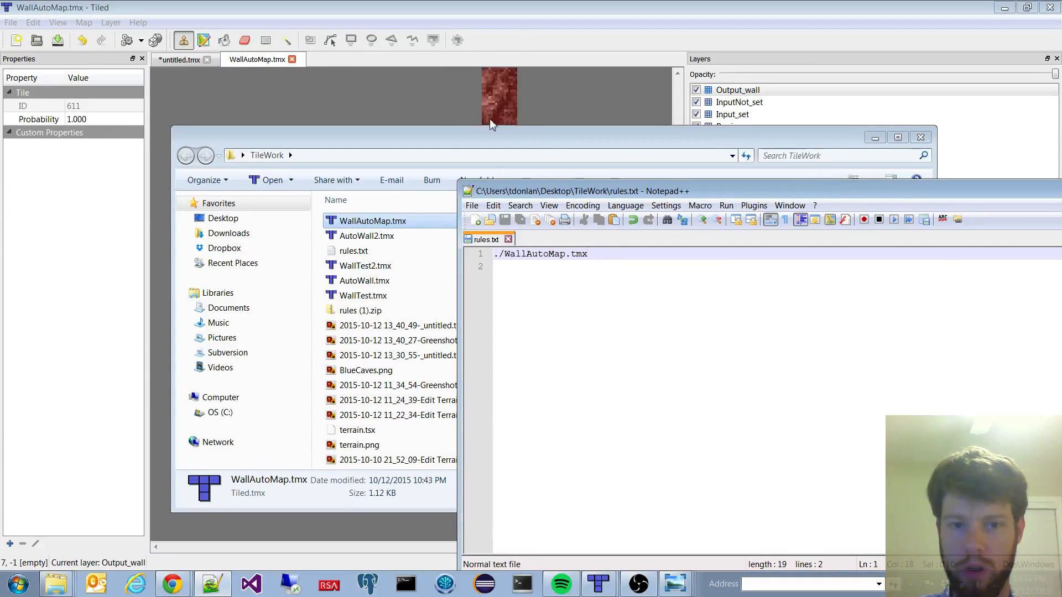
left_click(494, 95)
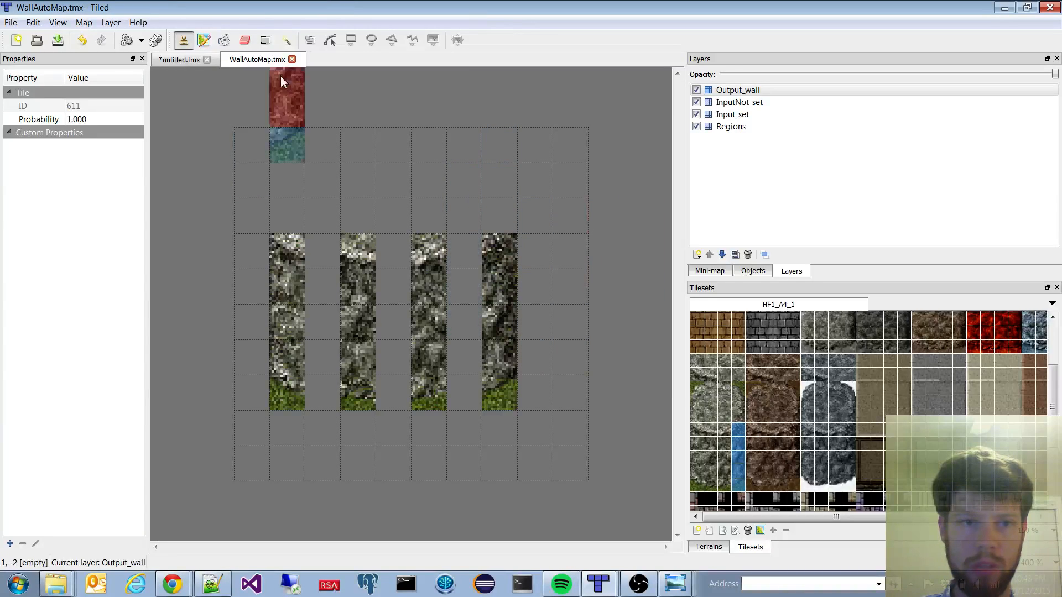
left_click(16, 39)
left_click(550, 363)
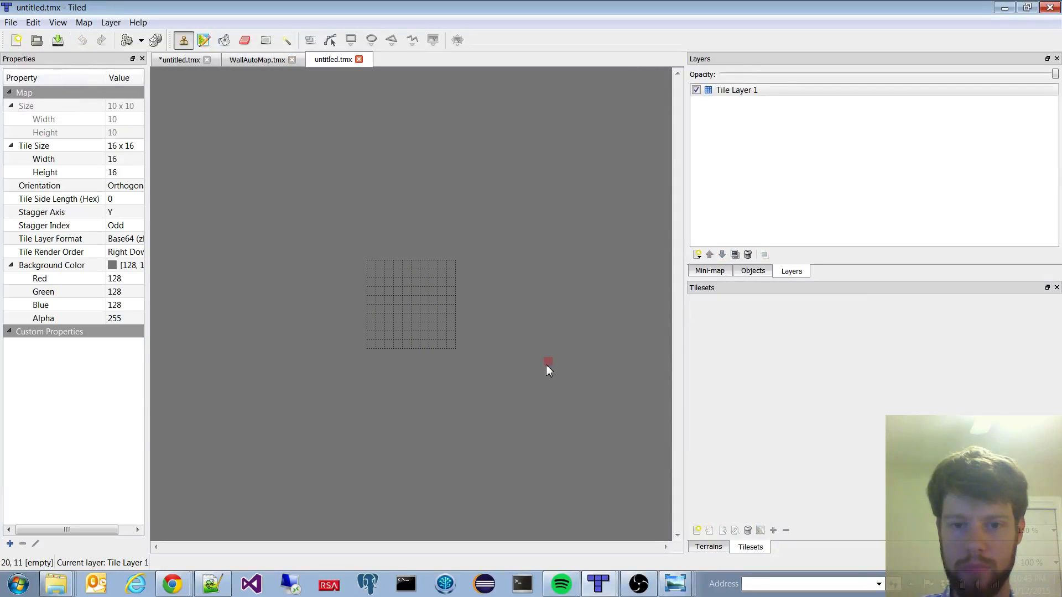
left_click(359, 59)
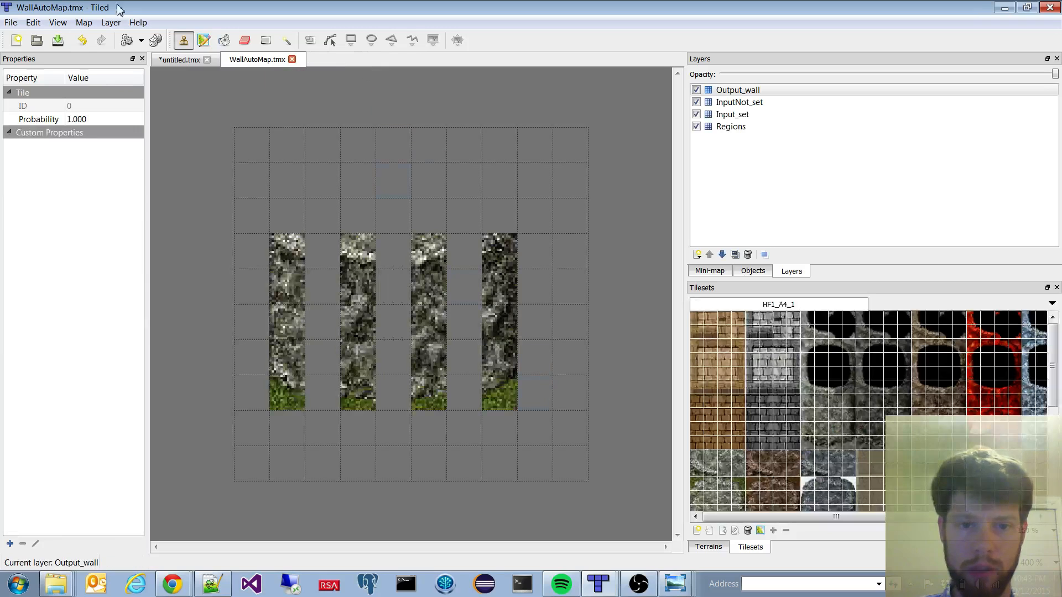
Step: Create a new orthogonal map of 50 by 50 tiles with a tile size of 16 by 16 px
left_click(16, 40)
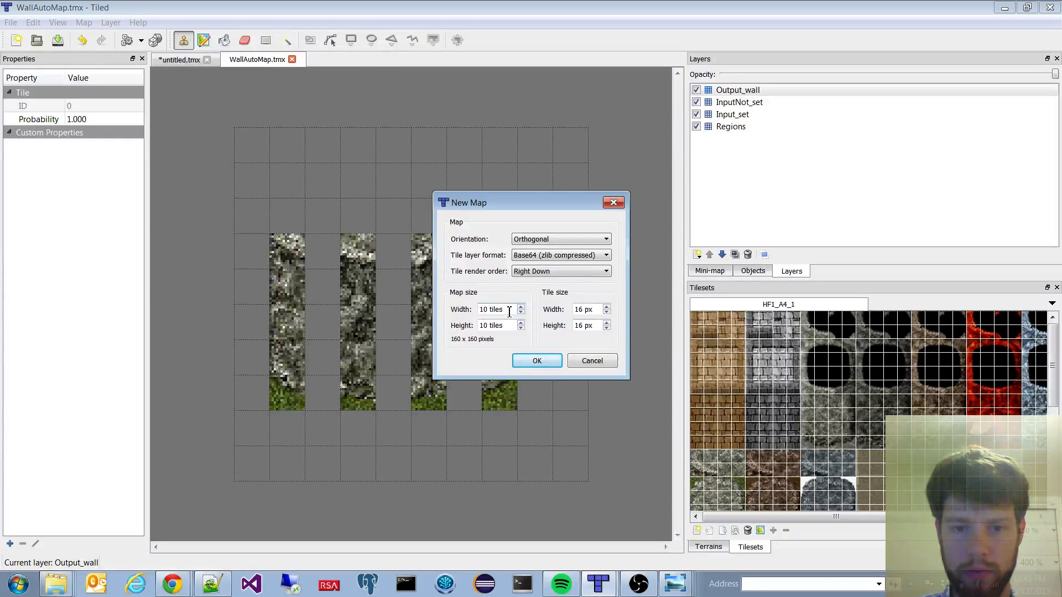
left_click_drag(510, 312, 437, 309)
type("50")
key("Tab")
type("5")
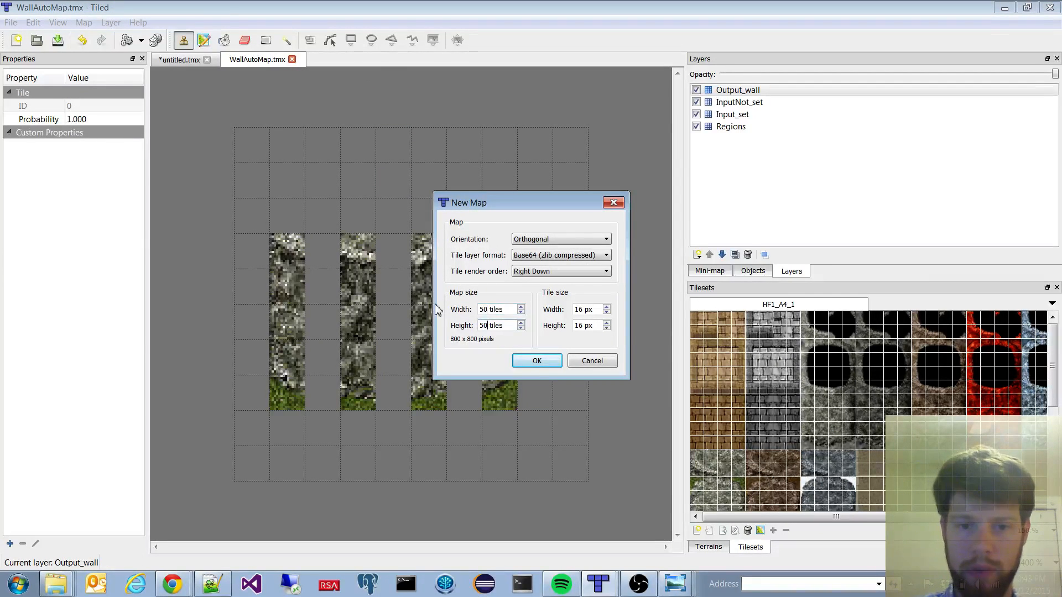
left_click(555, 366)
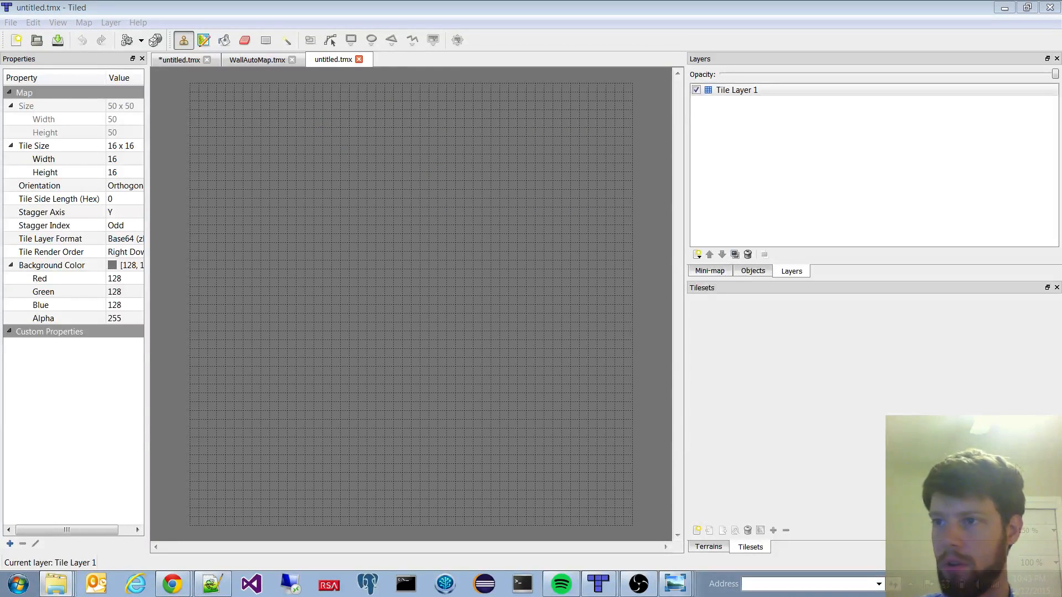
Step: Add the HF1_A4_1 tileset to the new map and rename its tile layer to "set"
left_click(553, 366)
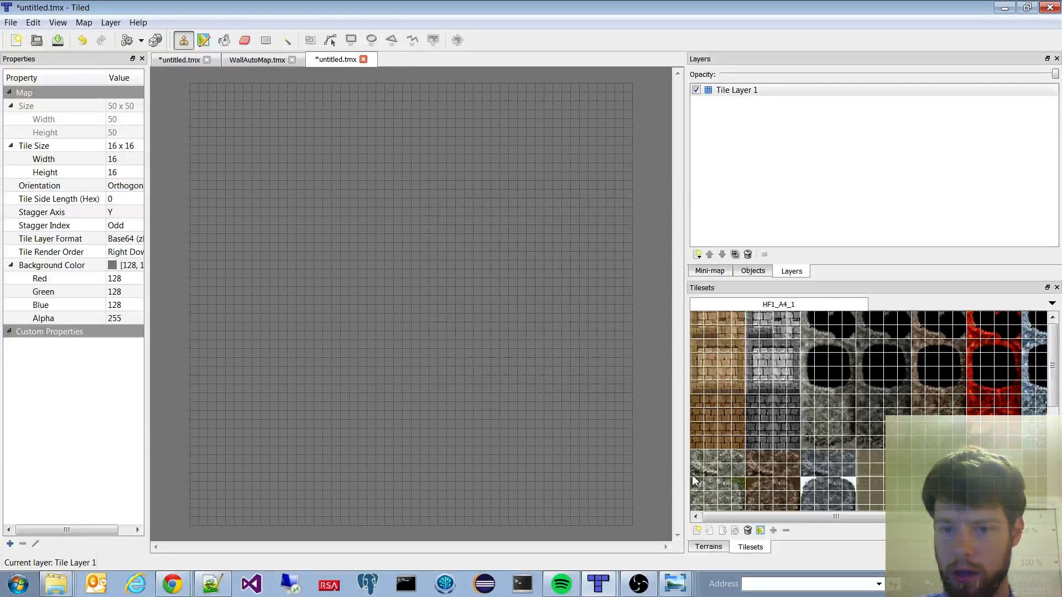
scroll(695, 481, "down", 2)
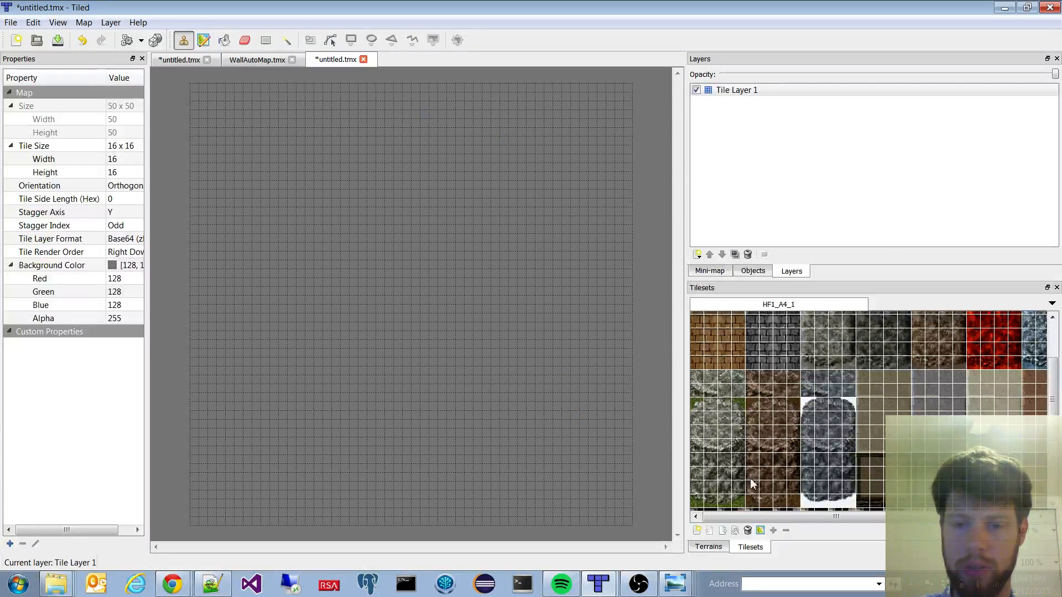
left_click(711, 449)
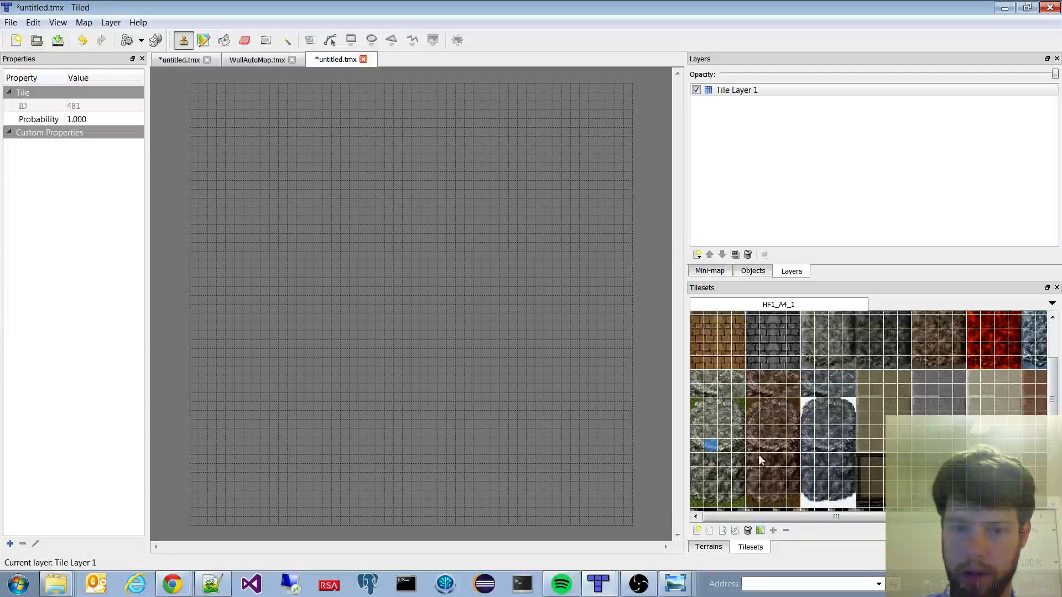
double_click(740, 91)
type("set")
key("Return")
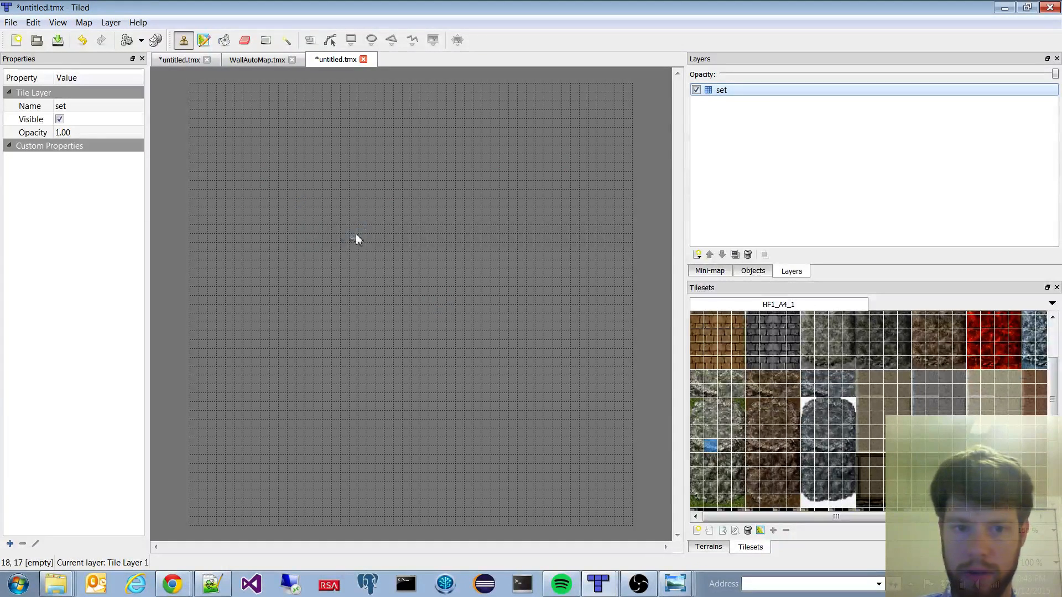
Step: Stamp the grassy grey cliff's bottom-edge tile once on the set layer and try to automap it
left_click(347, 238)
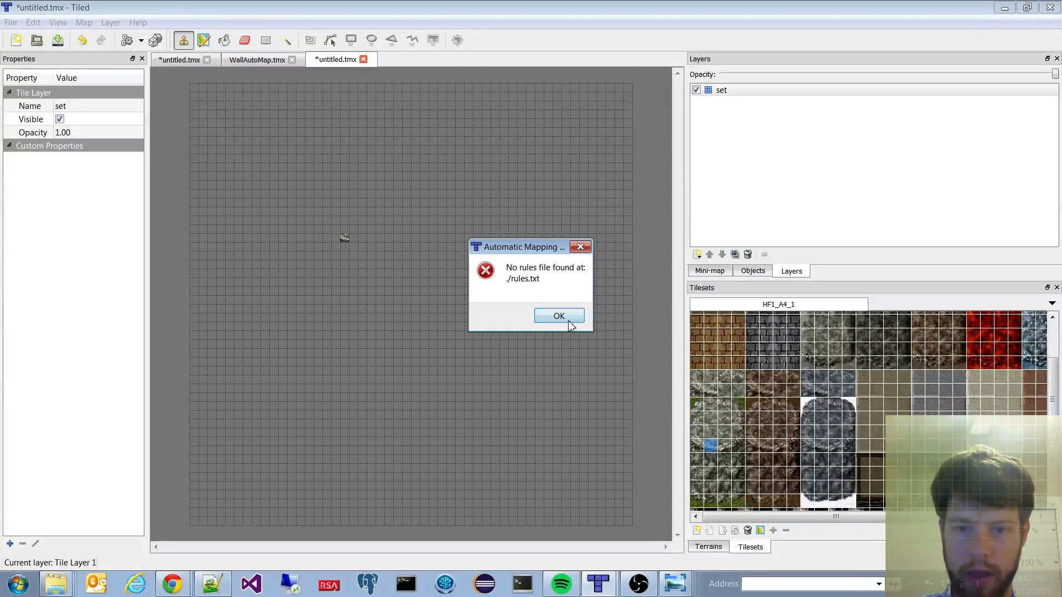
left_click(570, 325)
Step: Save the new map as CliffTest.tmx in the TileWork folder
key("ctrl+s")
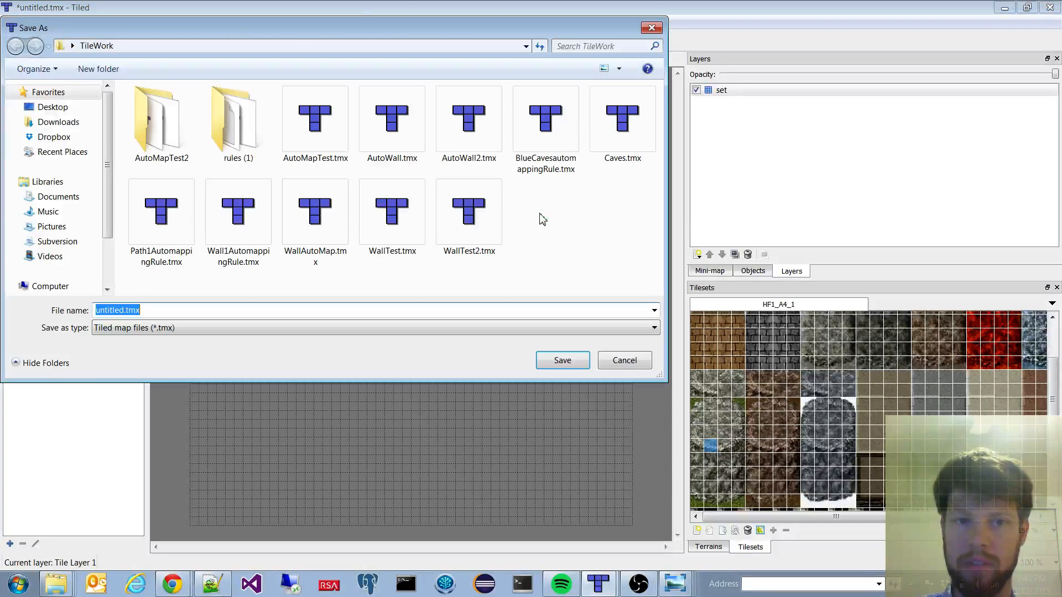
left_click(108, 311)
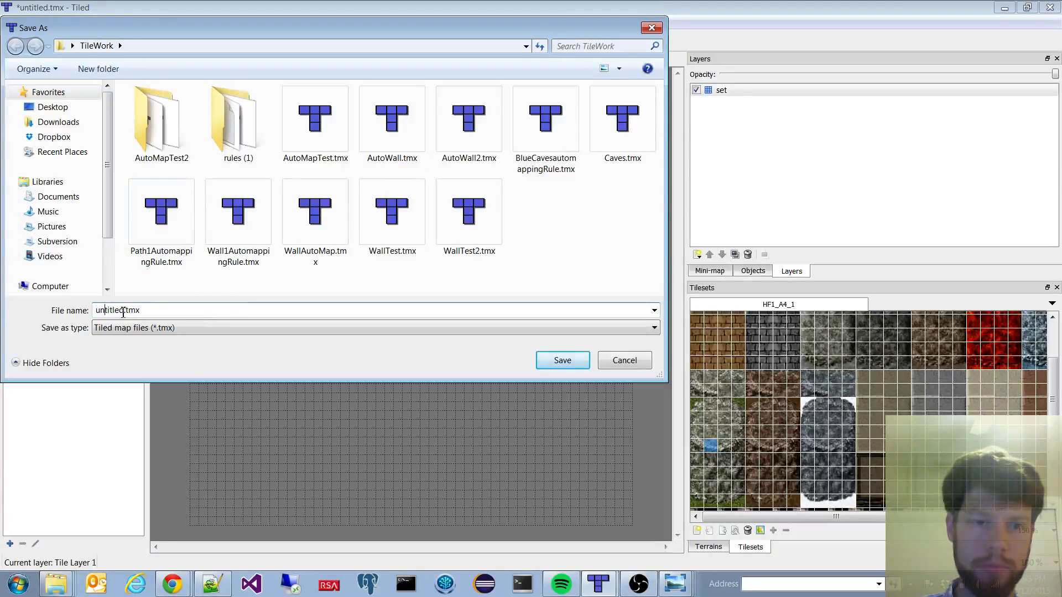
left_click(122, 311)
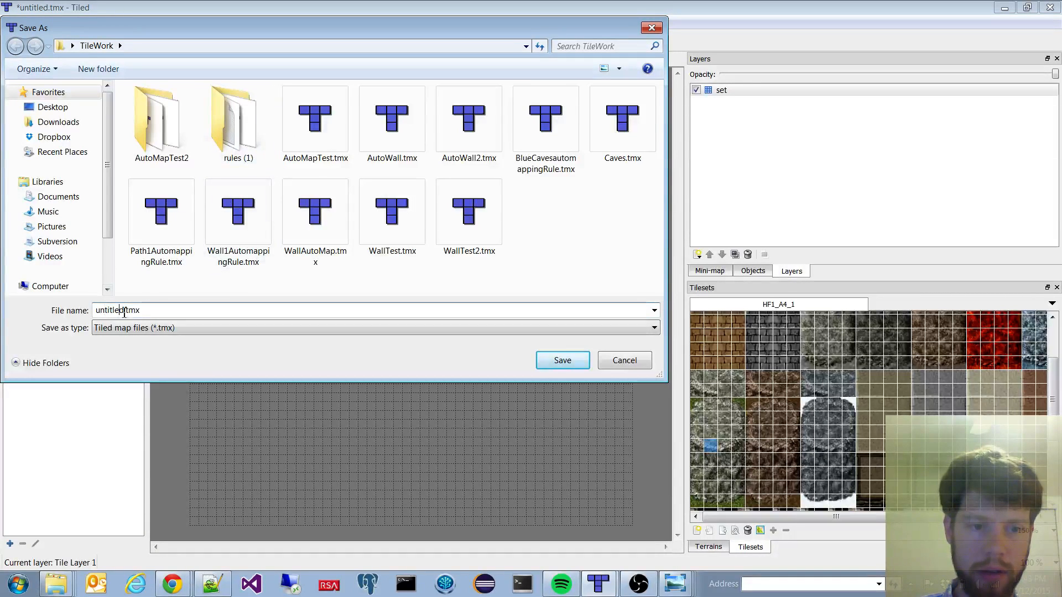
left_click_drag(125, 312, 56, 311)
type("CliffTest")
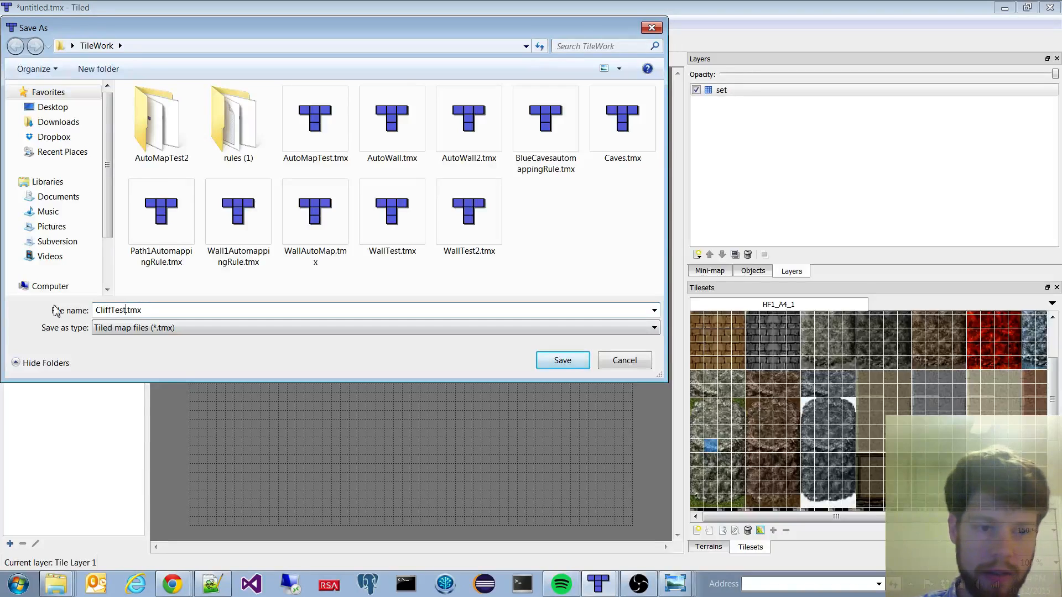
key("Return")
Step: Automap the single stamped tile, and test the rule on a row of the same bottom-edge tile beside it
key("ctrl+m")
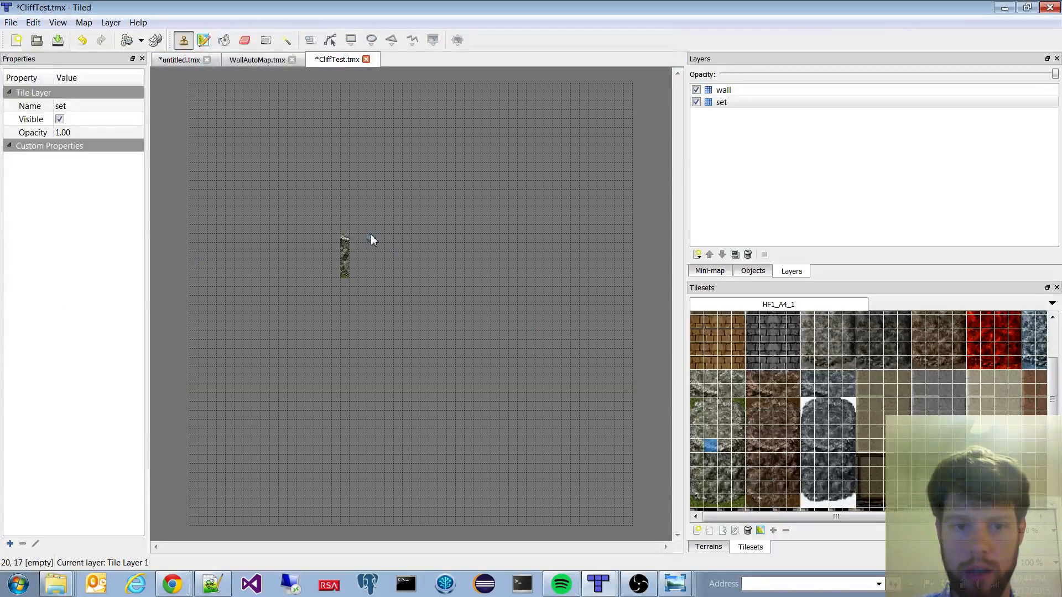
scroll(324, 273, "up", 3, "ctrl")
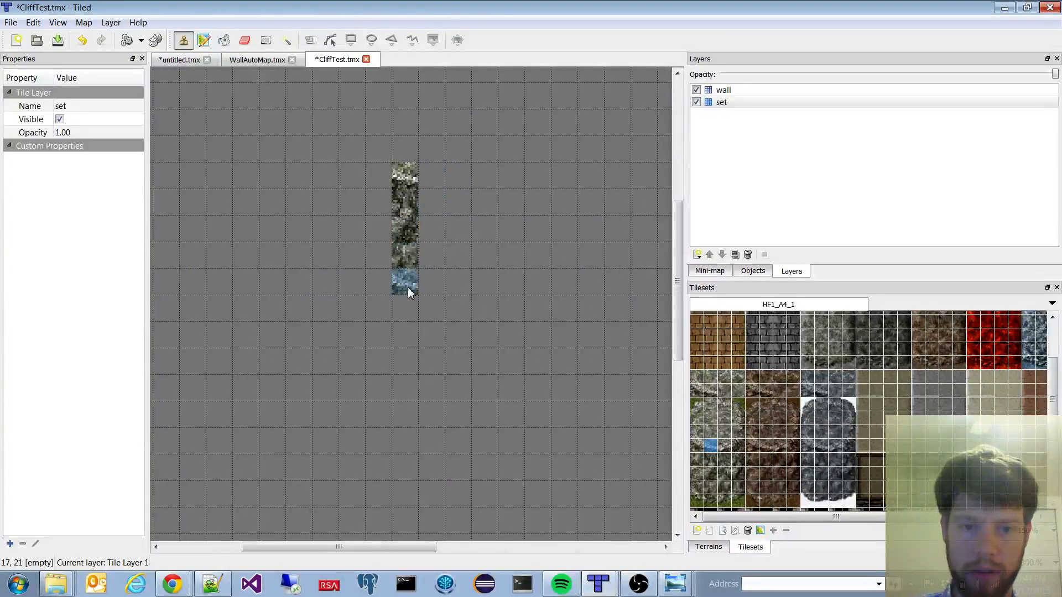
scroll(482, 145, "down", 2, "ctrl")
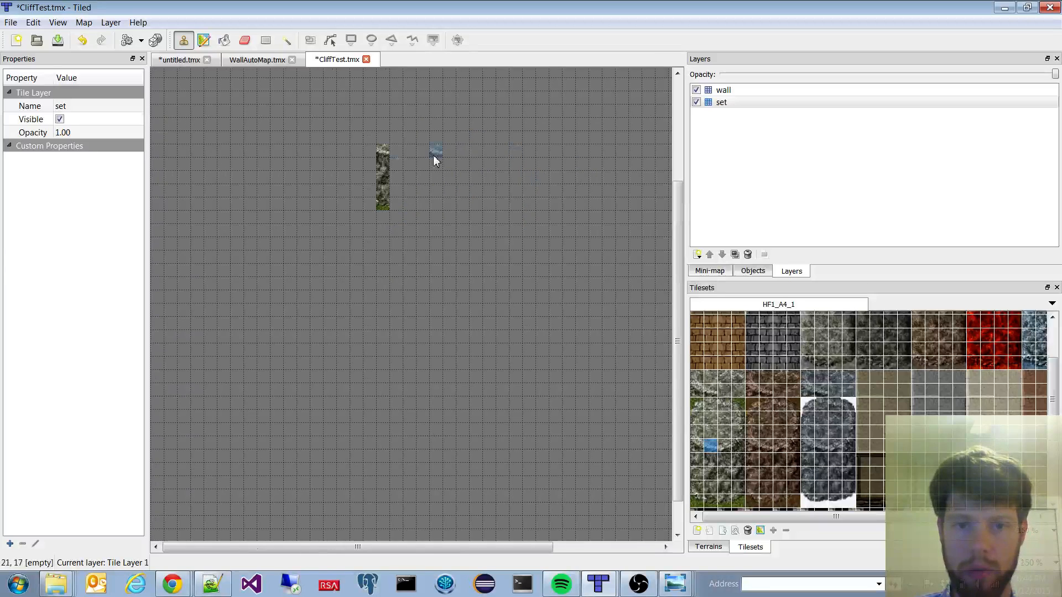
left_click_drag(396, 154, 590, 163)
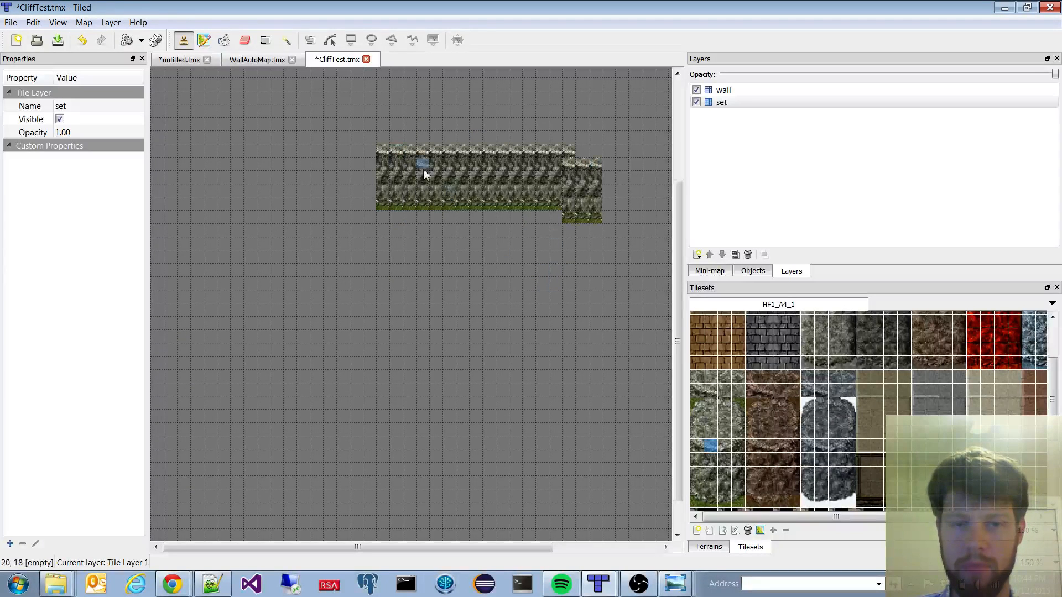
Step: Undo the automapped walls and the test stamps until the set layer is empty
key("ctrl+z")
key("ctrl+z")
key("ctrl+z")
key("ctrl+z")
key("ctrl+z")
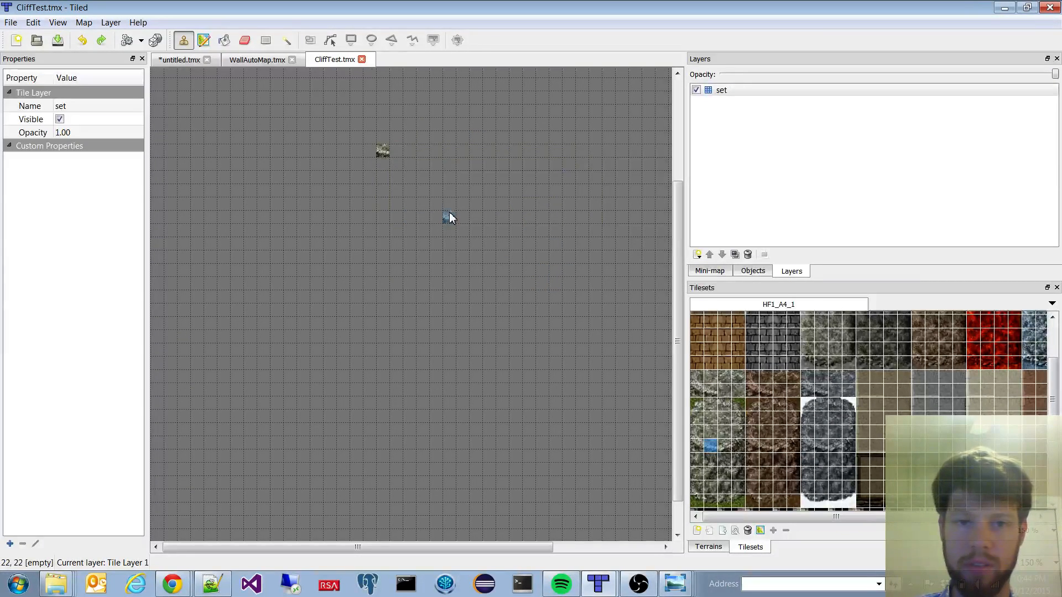
scroll(448, 195, "up", 3)
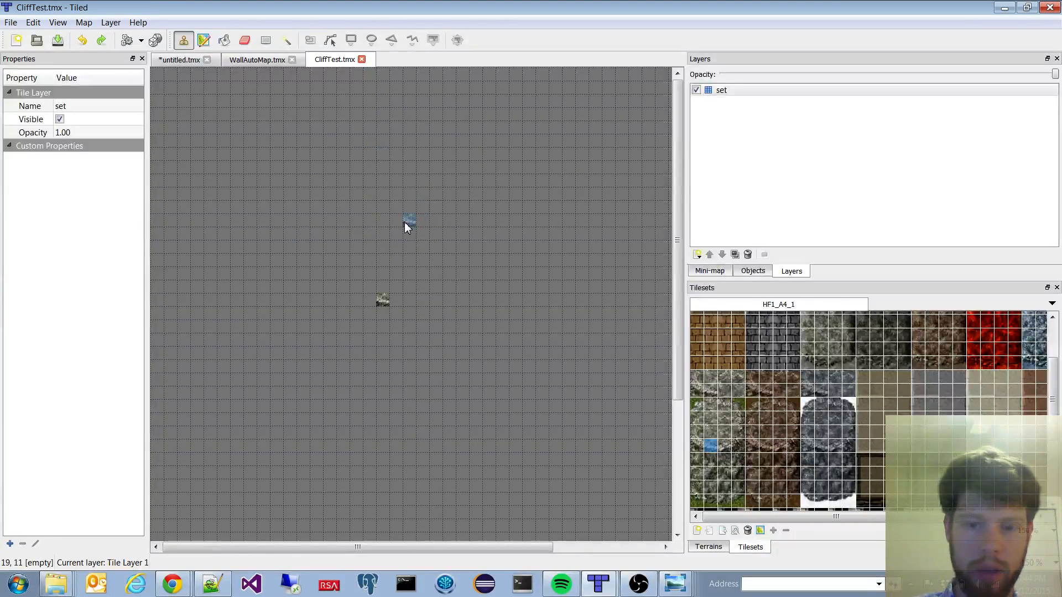
left_click(407, 227)
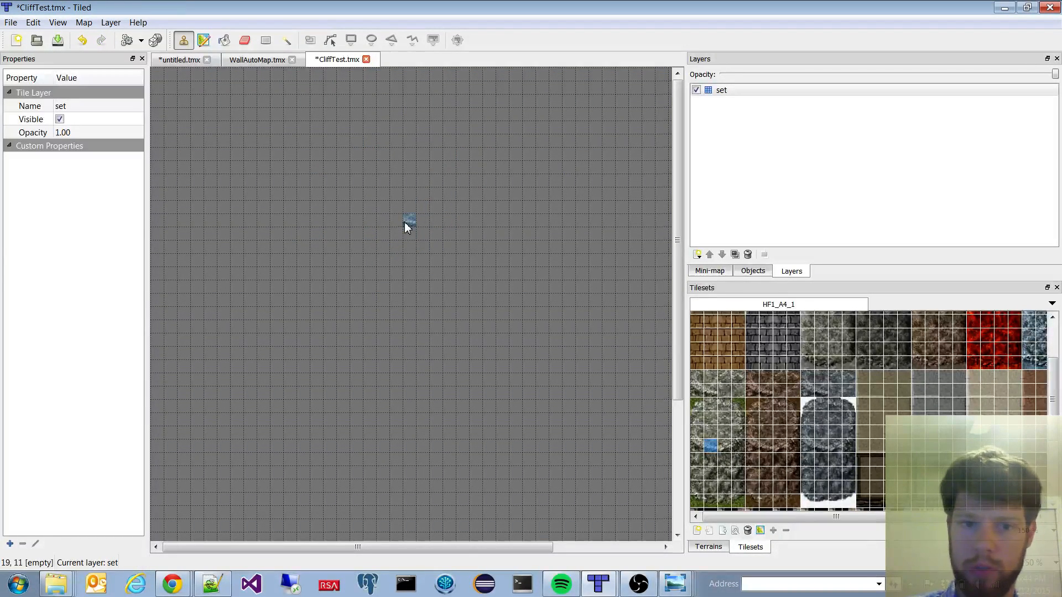
Step: Open the terrain editor for the HF1_A4_1 tileset and add a terrain named Cliff
left_click(761, 531)
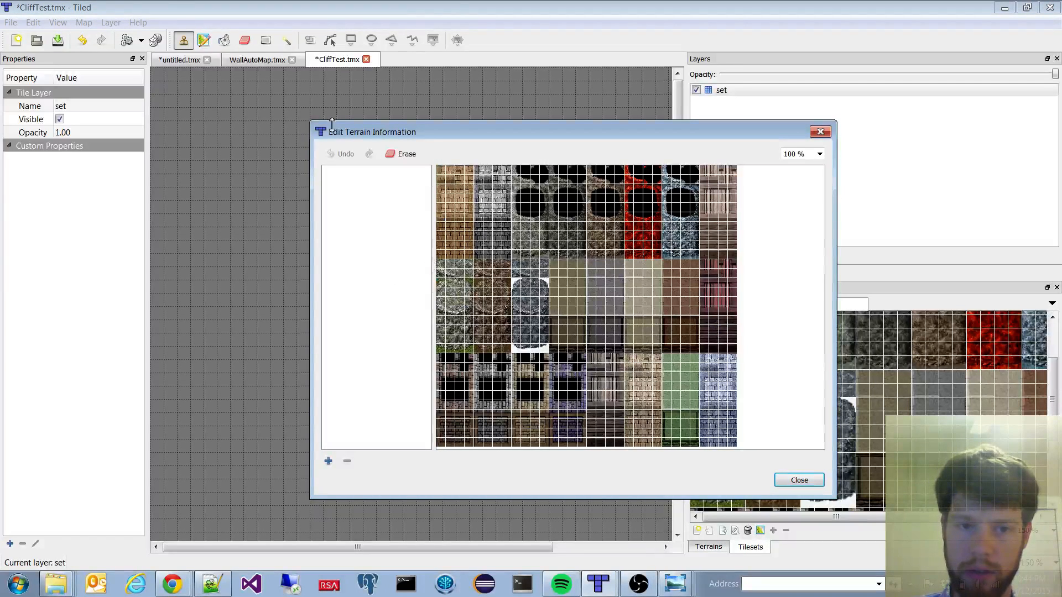
left_click(329, 462)
type("Cliff")
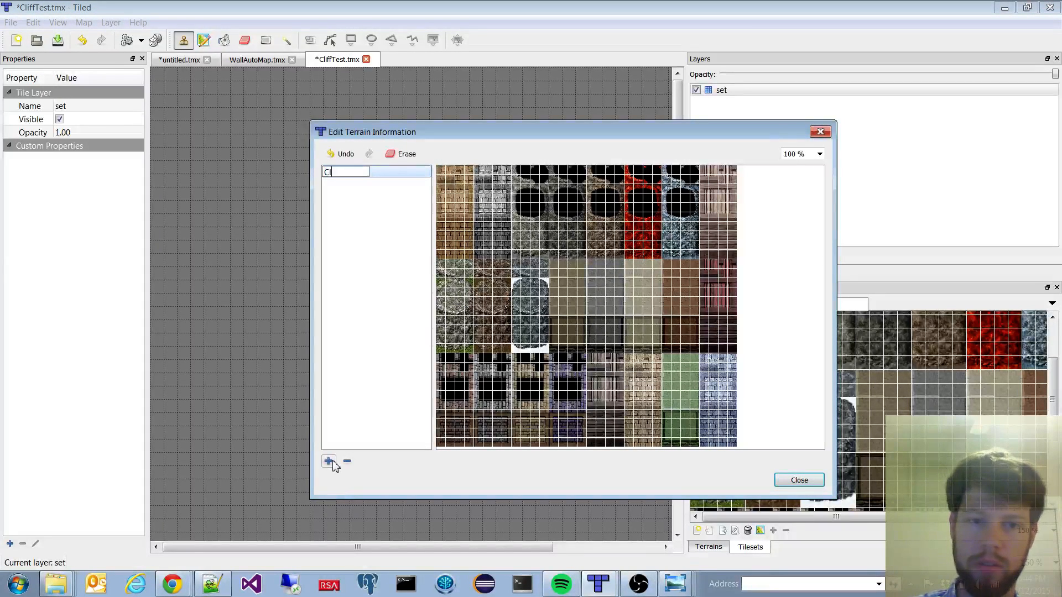
key("Return")
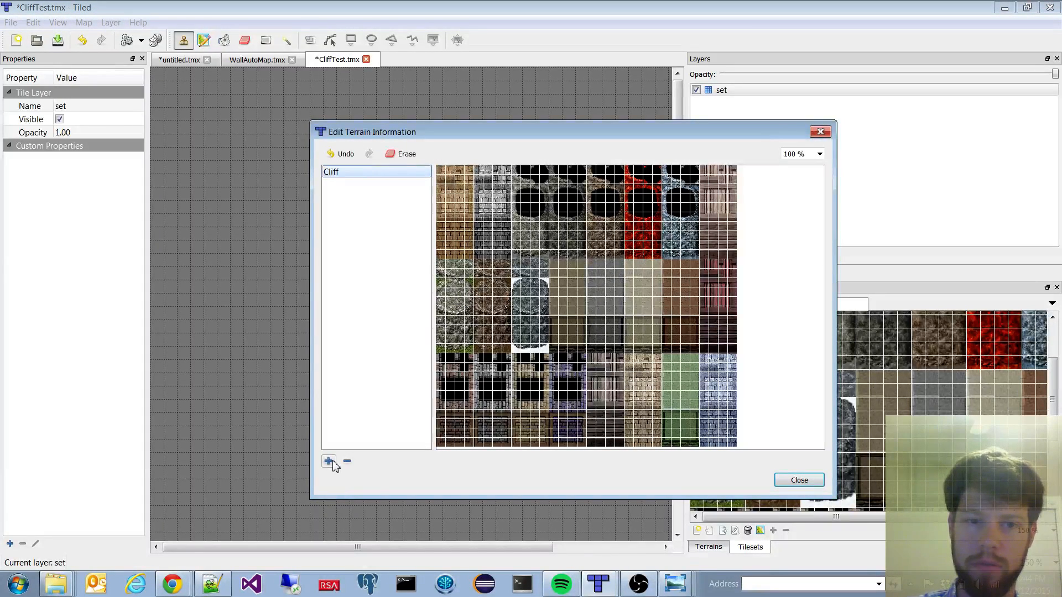
Step: Mark the grassy grey cliff's plateau and inner-corner tiles as Cliff terrain, and show the resulting terrain list
left_click(449, 288)
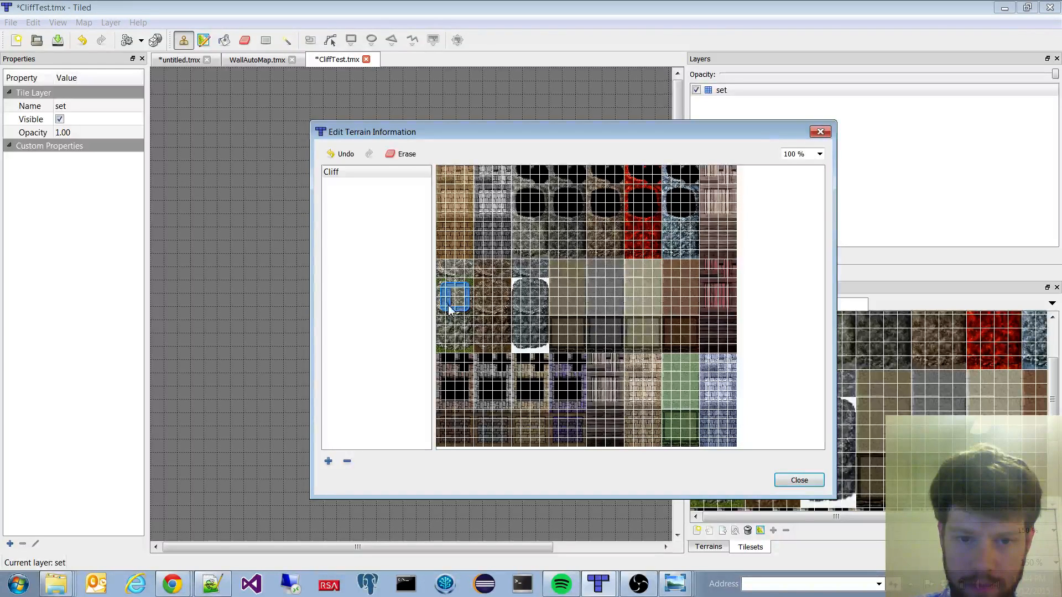
left_click(457, 269)
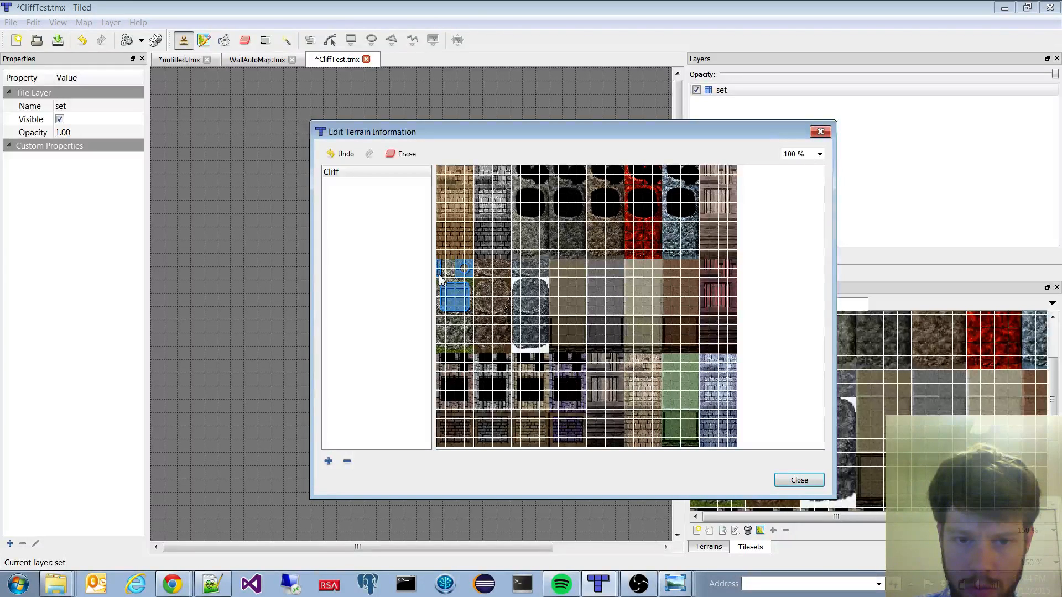
left_click(799, 480)
left_click(708, 547)
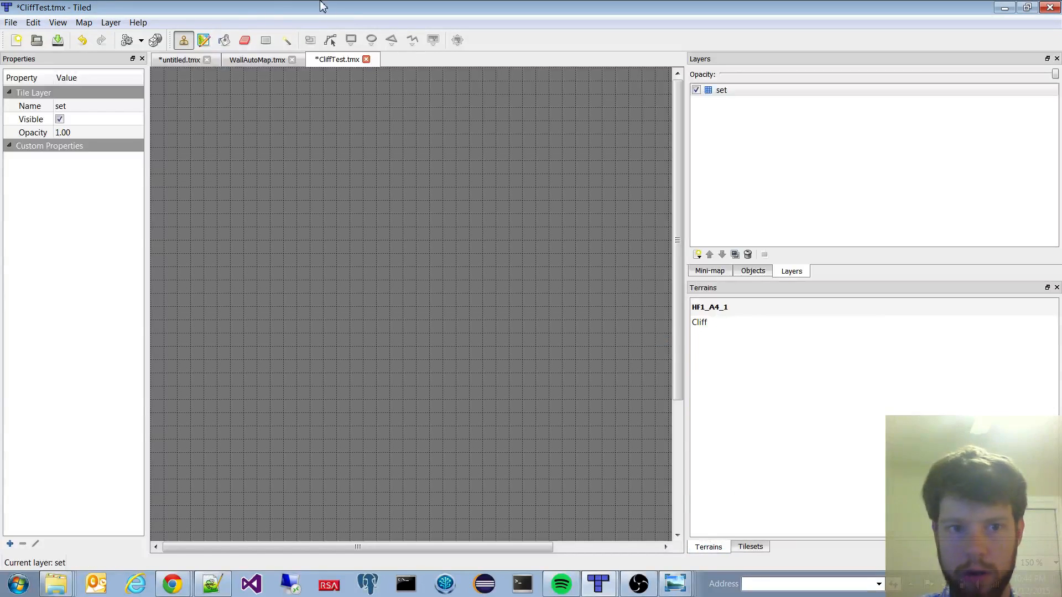
Step: Add the HF1_A2.png image as a tileset with 16 px tiles and bucket-fill the set layer with its plain grass
left_click(224, 40)
left_click(751, 548)
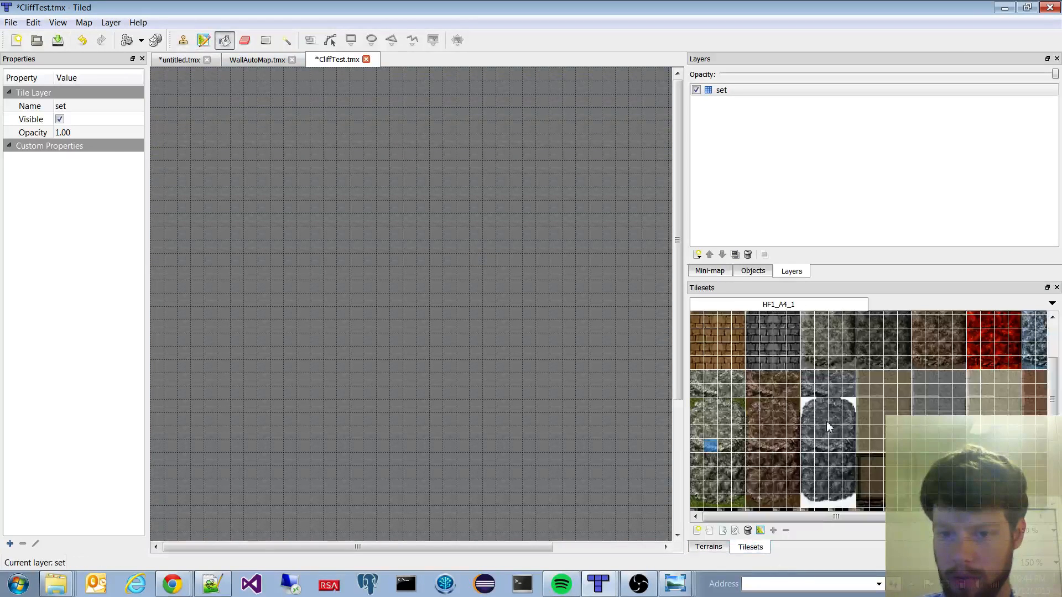
left_click_drag(1061, 450, 1017, 451)
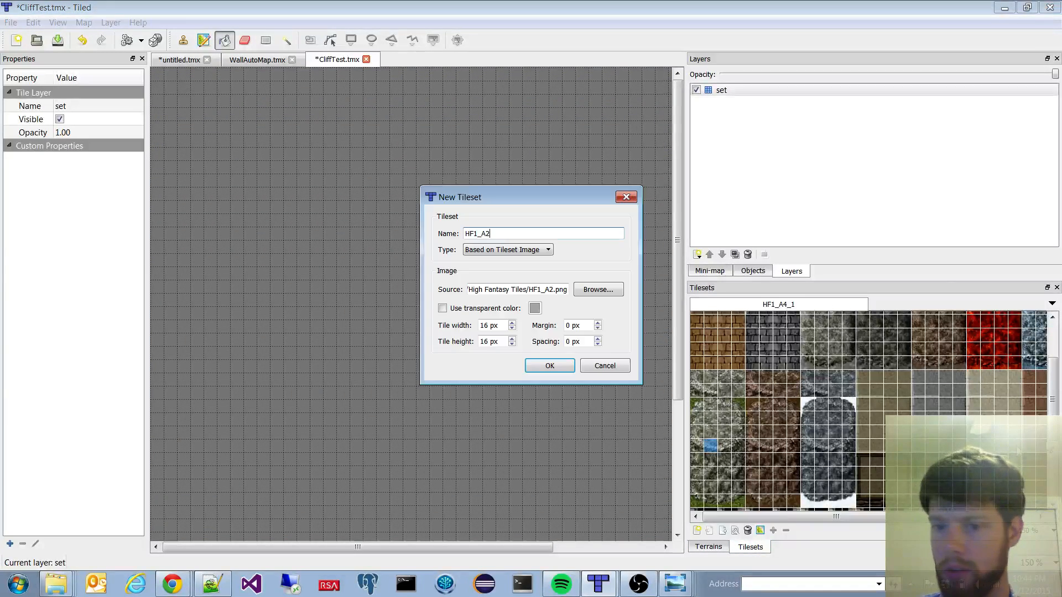
left_click(549, 366)
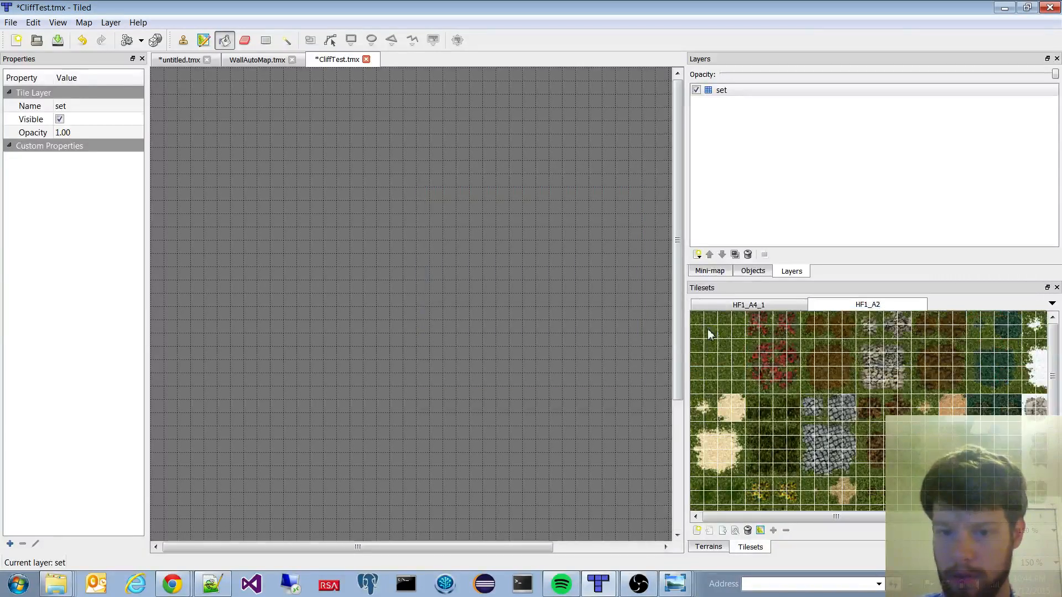
left_click_drag(708, 332, 733, 359)
left_click(353, 214)
Step: Undo the grass fill on the set layer
left_click(770, 305)
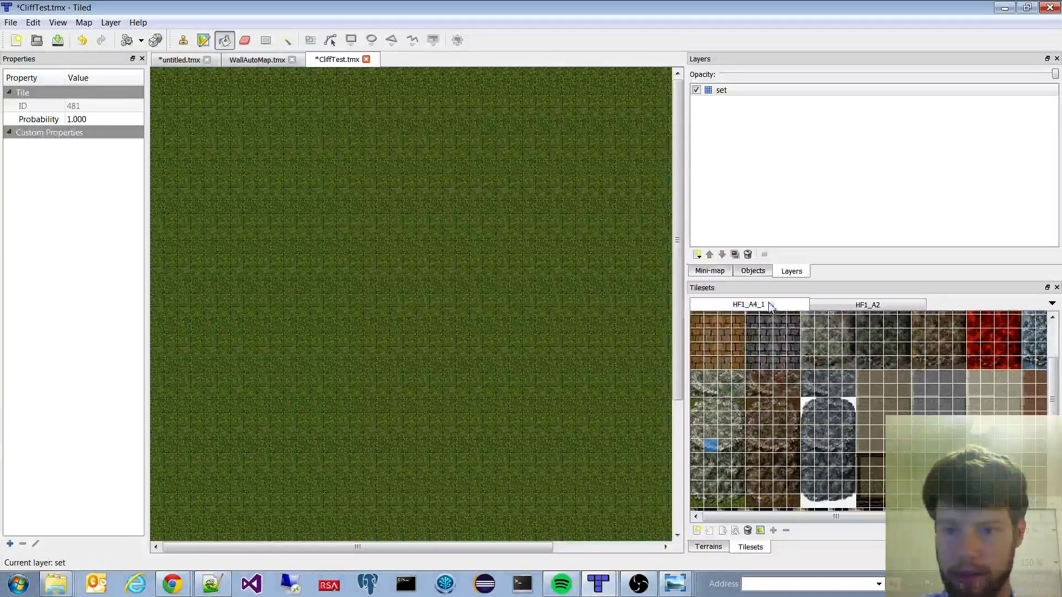
left_click(717, 548)
left_click(761, 547)
left_click(710, 548)
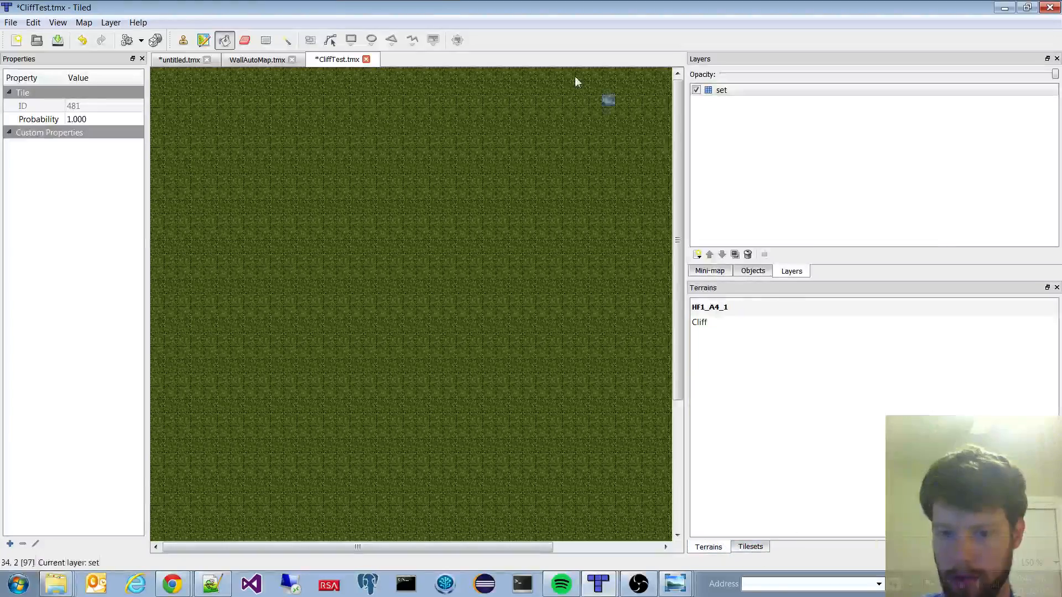
left_click(774, 90)
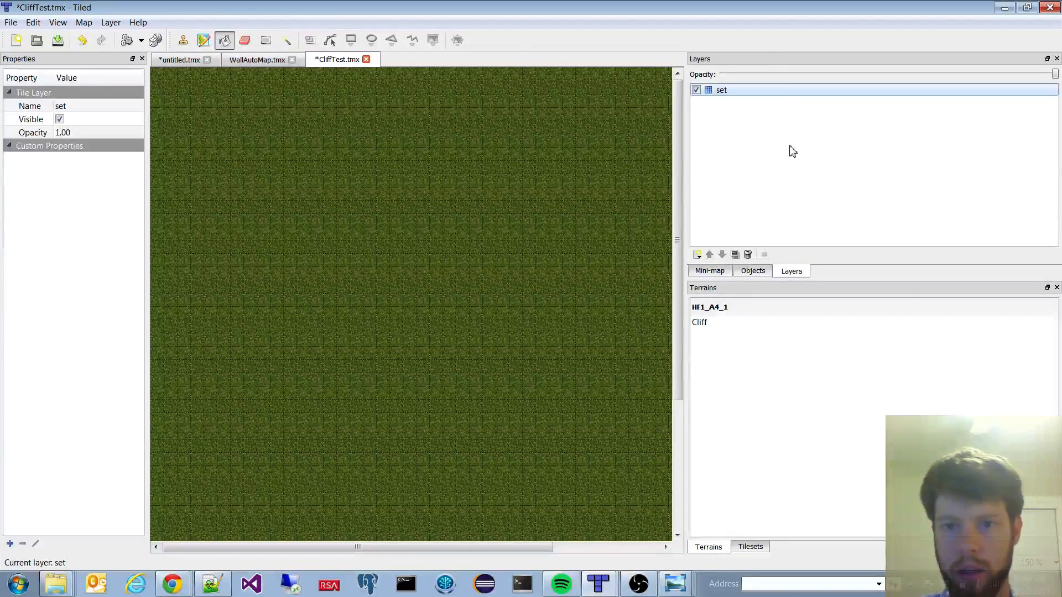
key("ctrl+z")
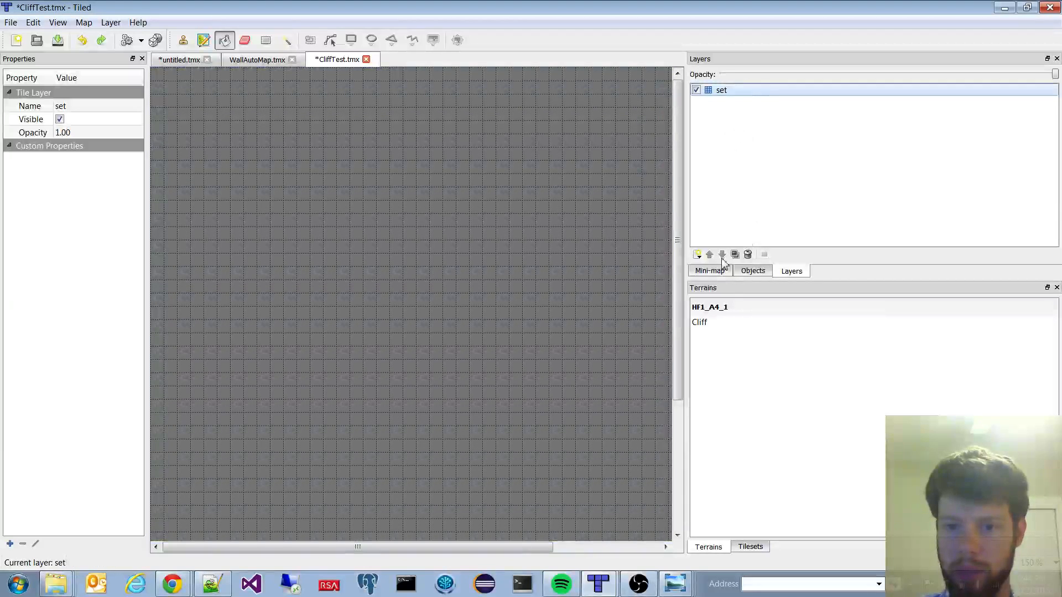
Step: Add a tile layer named grass and move it below the set layer
left_click(697, 254)
left_click(742, 268)
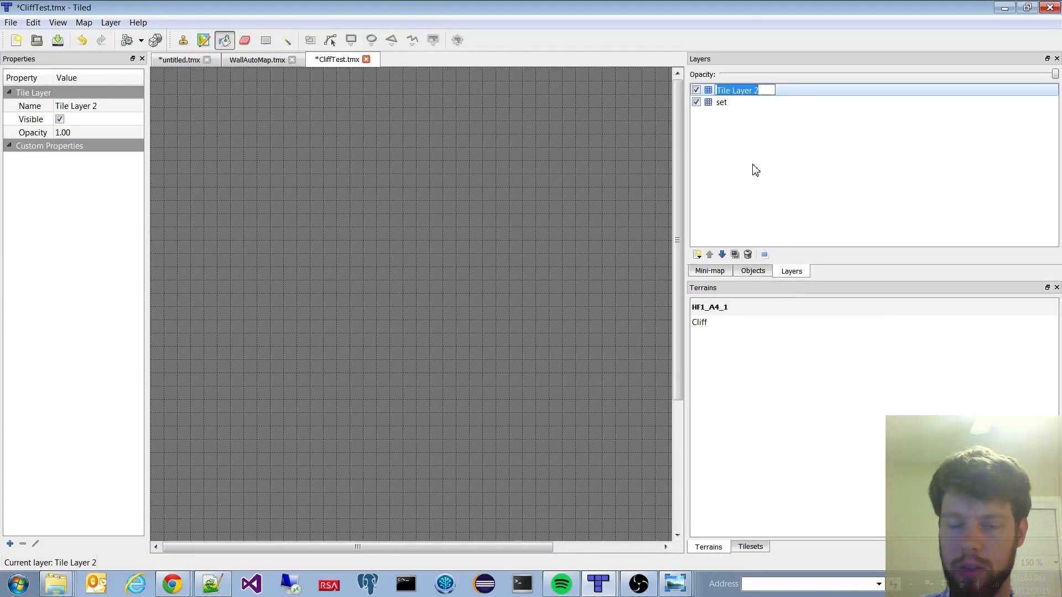
type("gl")
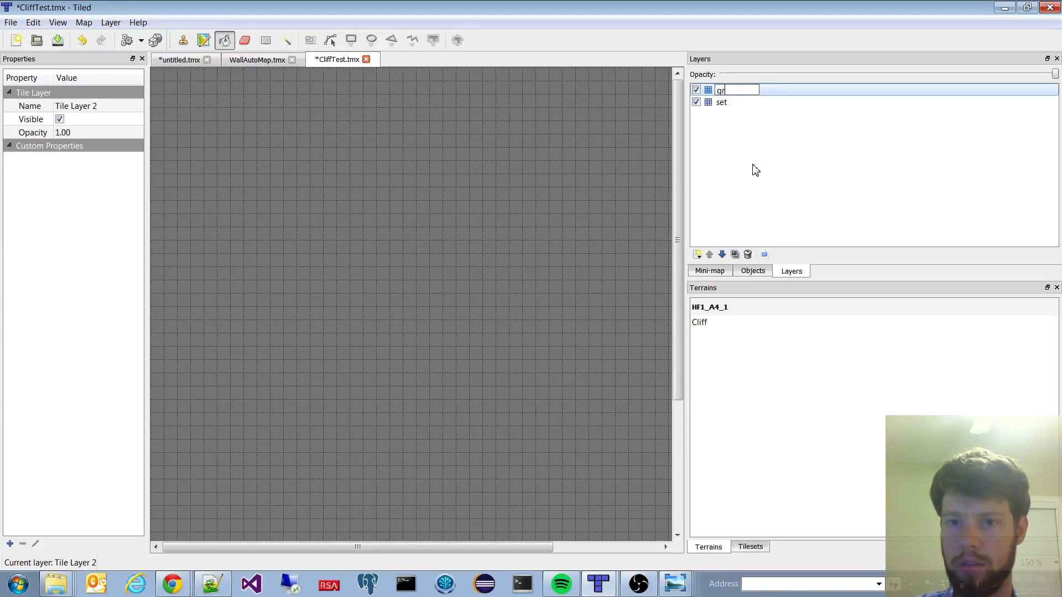
key("Return")
left_click(722, 254)
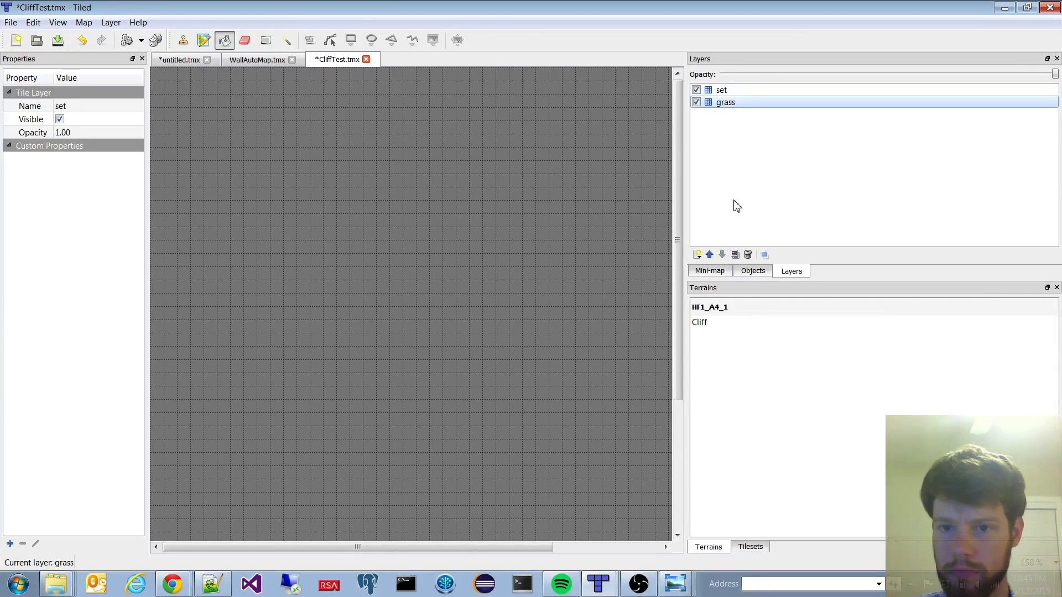
Step: Bucket-fill the grass layer with the plain grass tiles from the HF1_A2 tileset
left_click(761, 549)
left_click(868, 305)
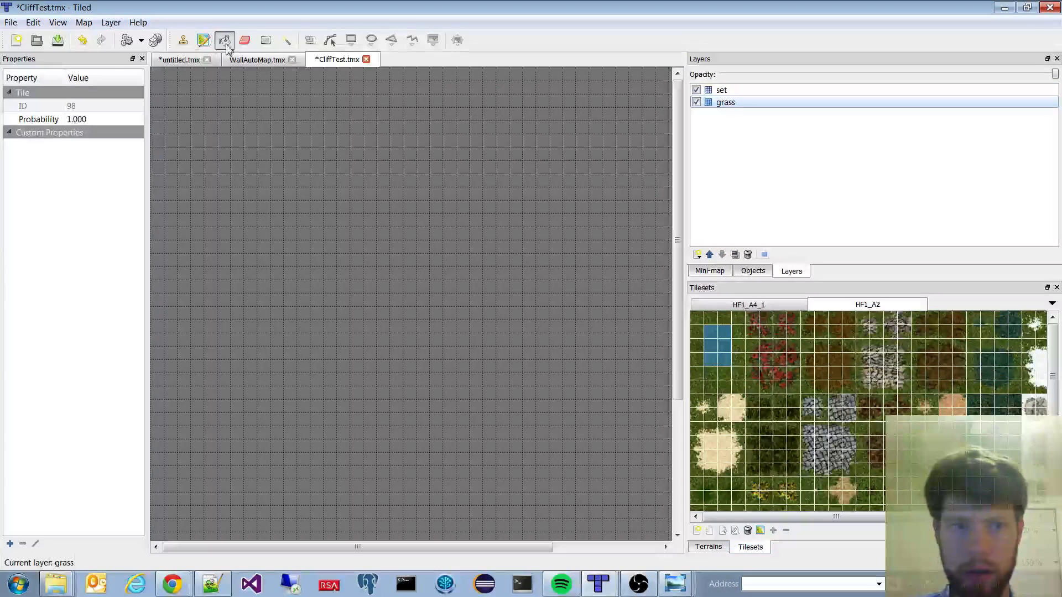
left_click(420, 74)
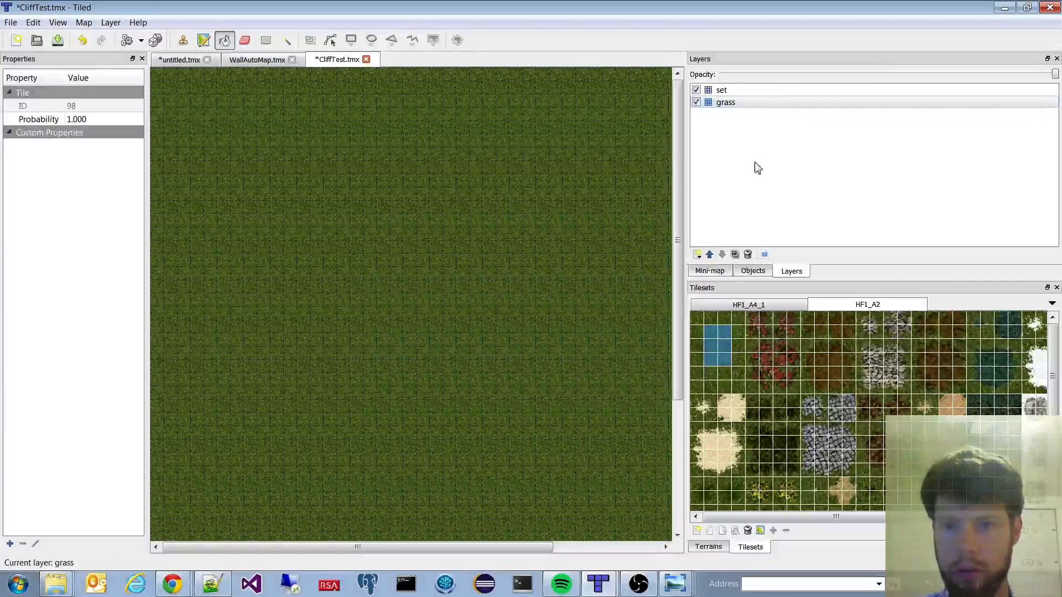
Step: Paint an arc of Cliff terrain on the set layer with the Terrain Brush, across the map's upper half
left_click(721, 90)
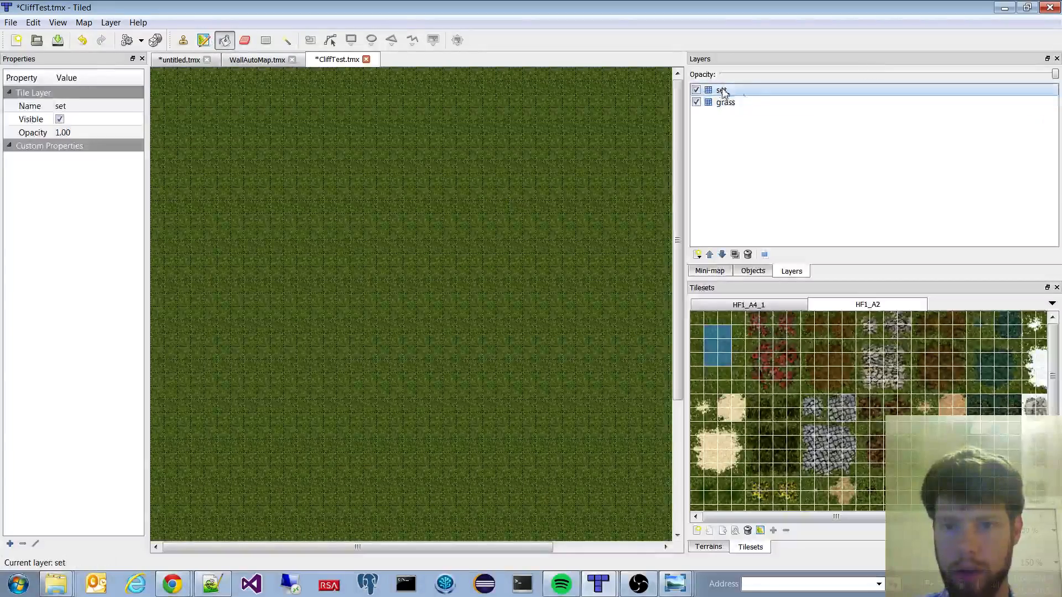
left_click(755, 305)
left_click(708, 547)
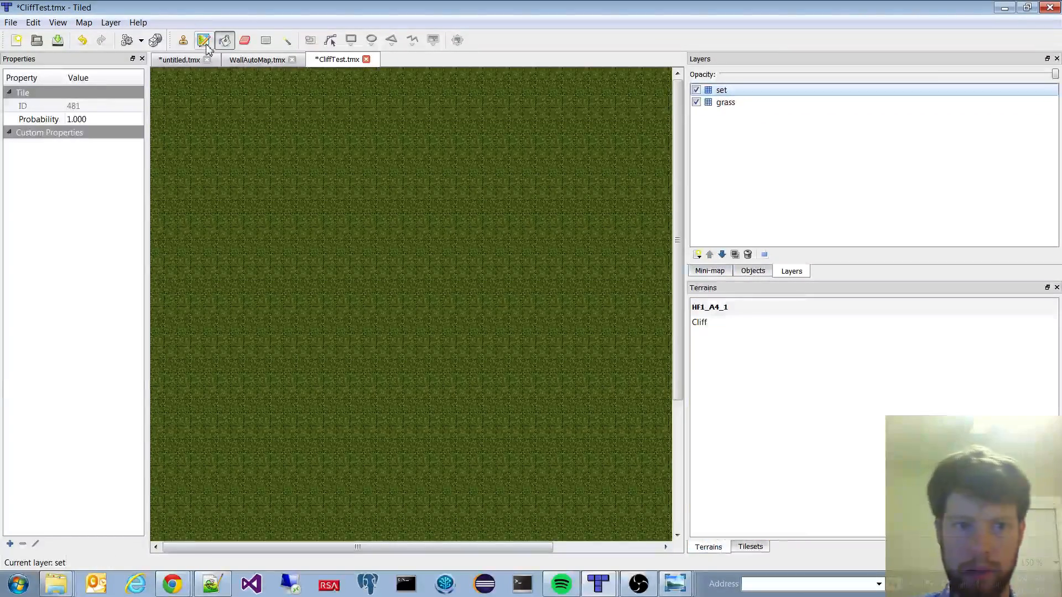
left_click(205, 43)
left_click(719, 322)
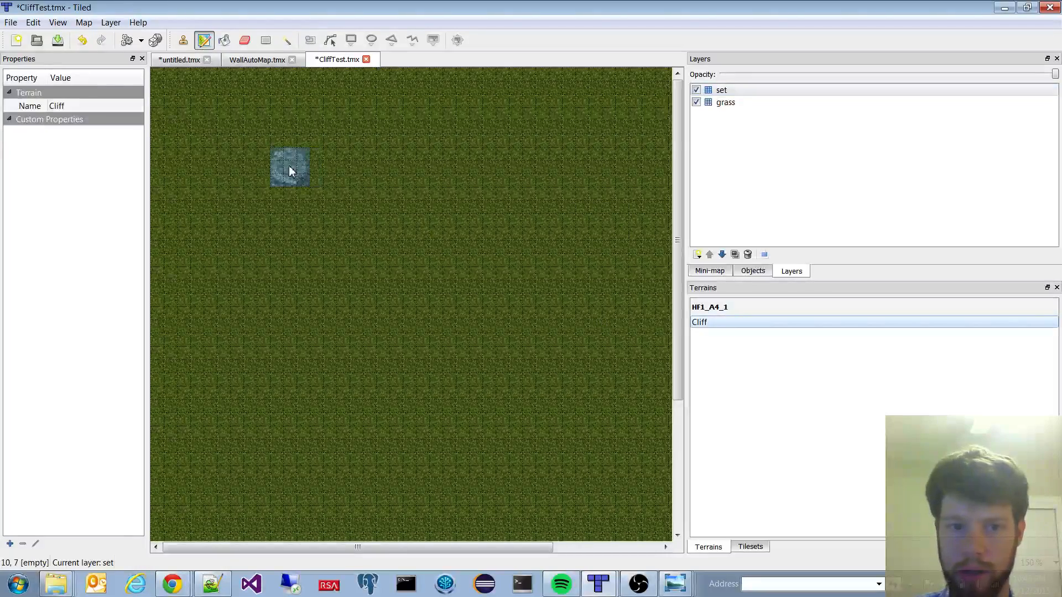
mouse_move(289, 171)
left_mouse_down()
mouse_move(260, 221)
mouse_move(509, 261)
mouse_move(560, 315)
mouse_move(581, 365)
left_mouse_up()
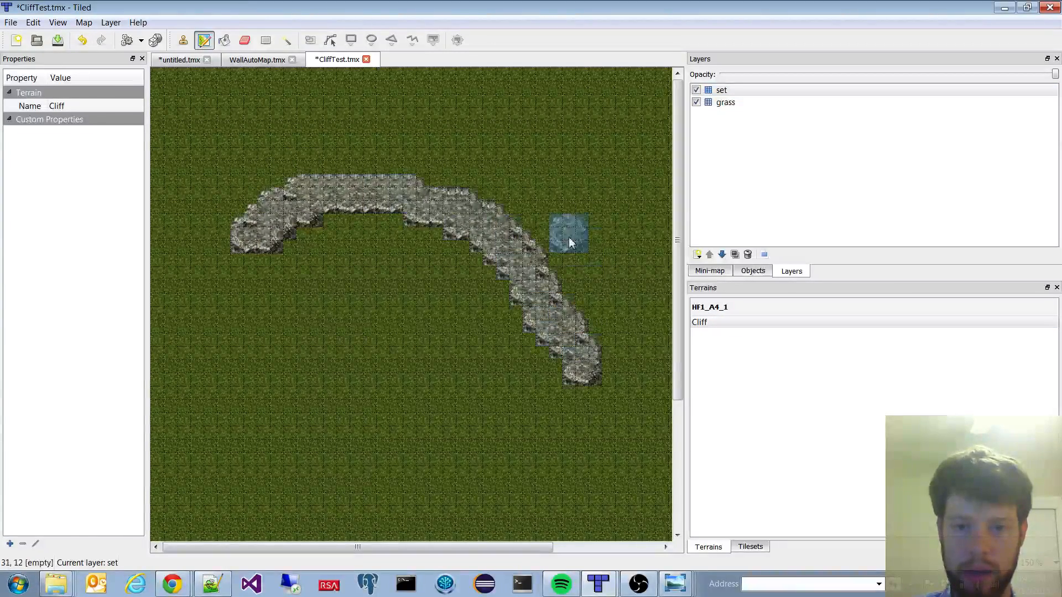
scroll(575, 241, "down", 3)
scroll(581, 238, "up", 2)
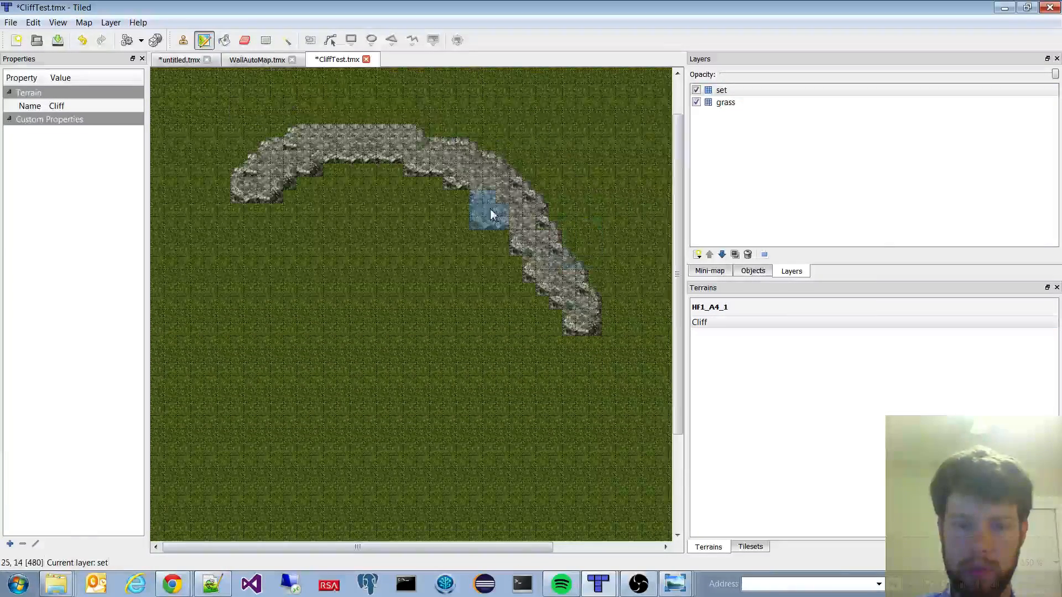
Step: Run AutoMap to generate the walls beneath the painted cliff arc
left_click(84, 23)
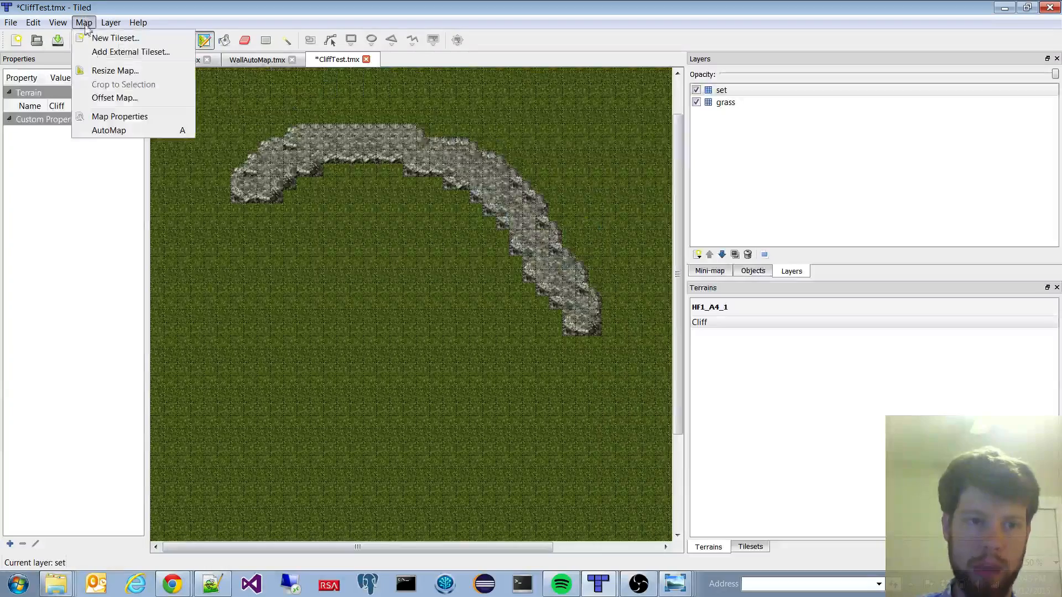
left_click(188, 131)
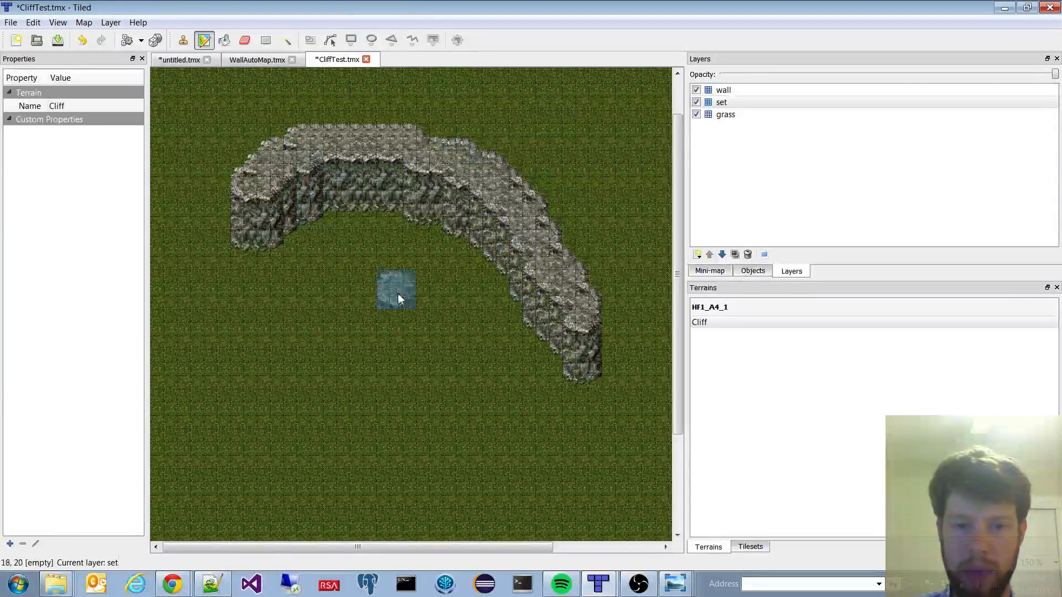
scroll(536, 229, "down", 2, "ctrl")
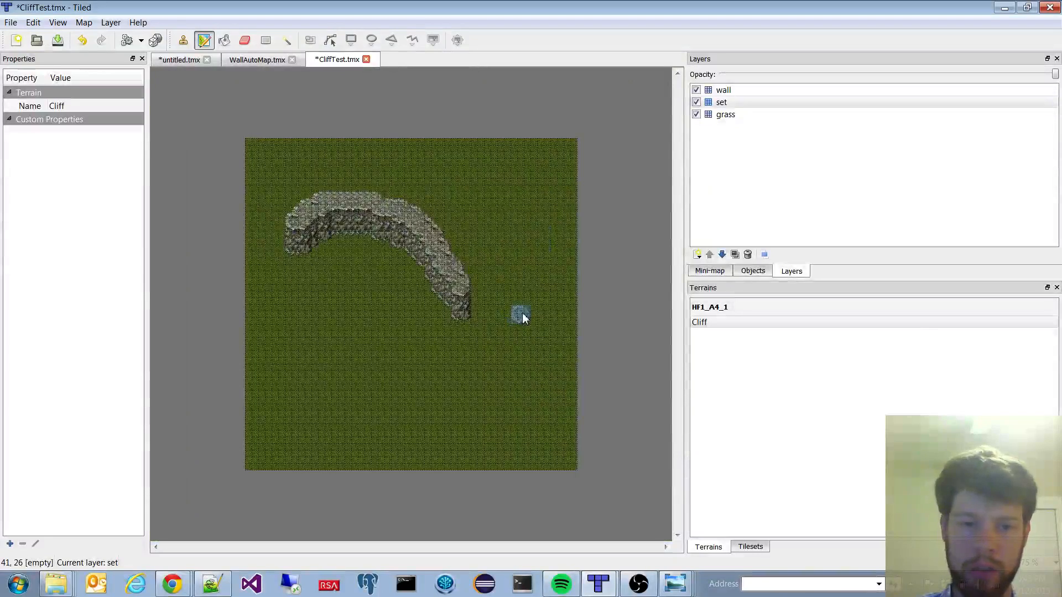
Step: Compare the map with and without the automapped wall layer by toggling that layer's visibility, leaving it visible
left_click(730, 91)
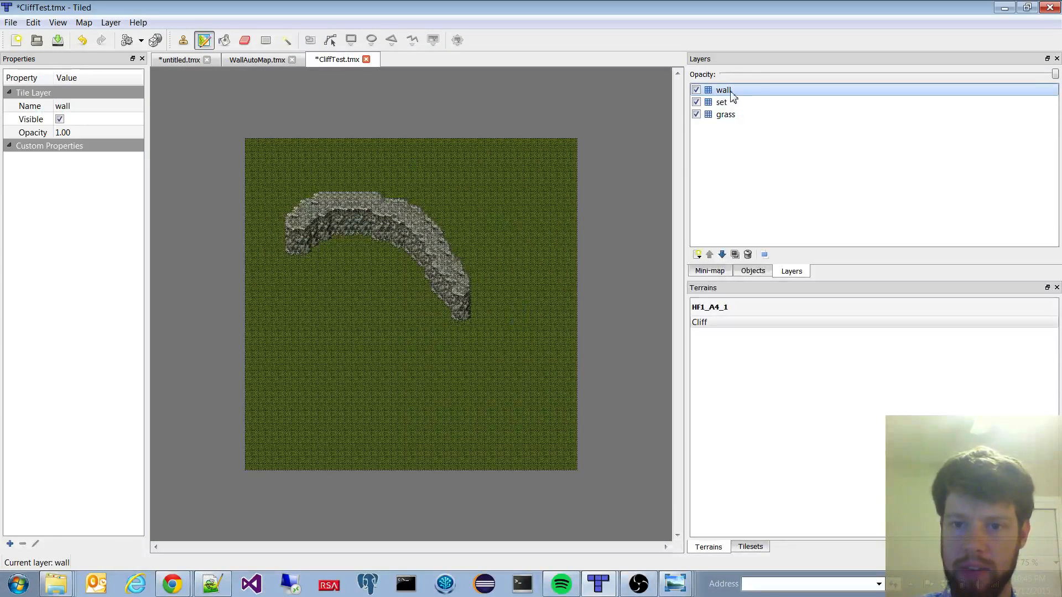
left_click(696, 90)
left_click(696, 90)
left_click(696, 90)
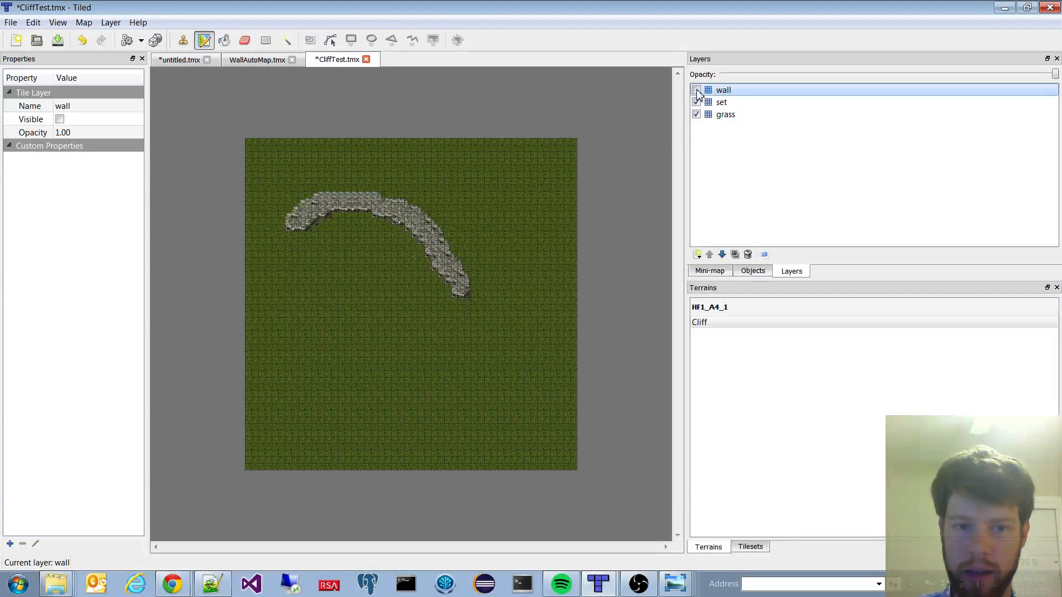
left_click(697, 91)
left_click(696, 90)
left_click(697, 91)
left_click(696, 90)
left_click(696, 91)
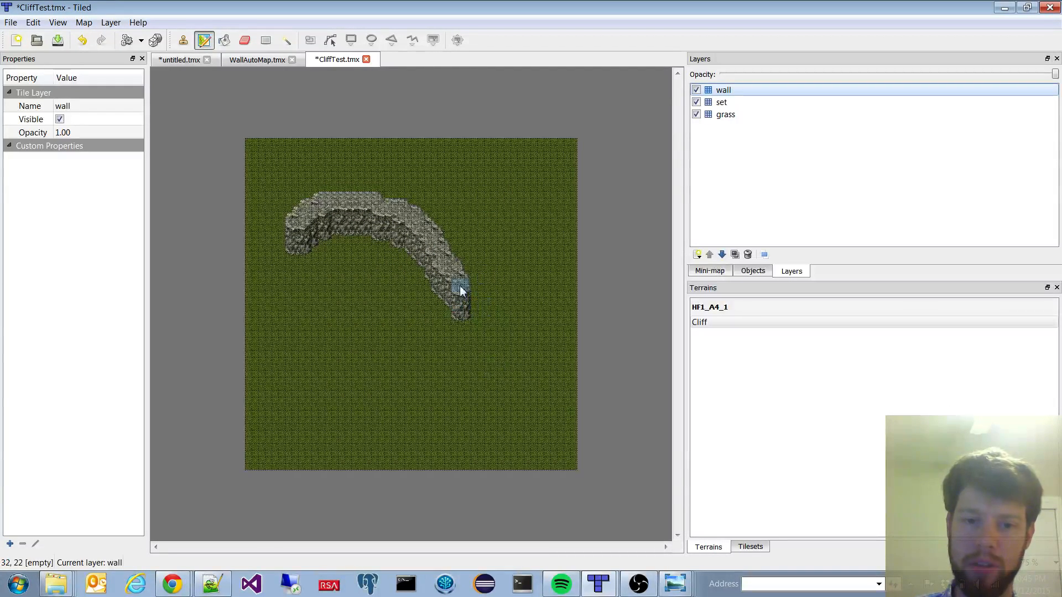
Step: Paint a large ring of Cliff terrain on the set layer, overlapping the arc's lower end, and automap its walls
left_click(724, 102)
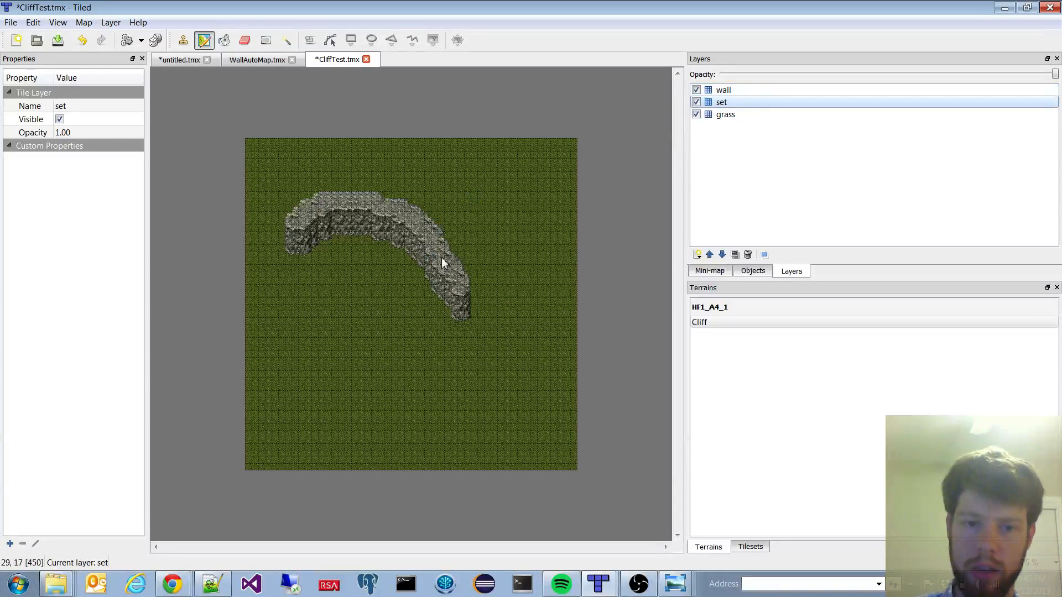
left_click_drag(442, 259, 334, 304)
mouse_move(324, 360)
left_mouse_down()
mouse_move(480, 366)
mouse_move(466, 271)
left_mouse_up()
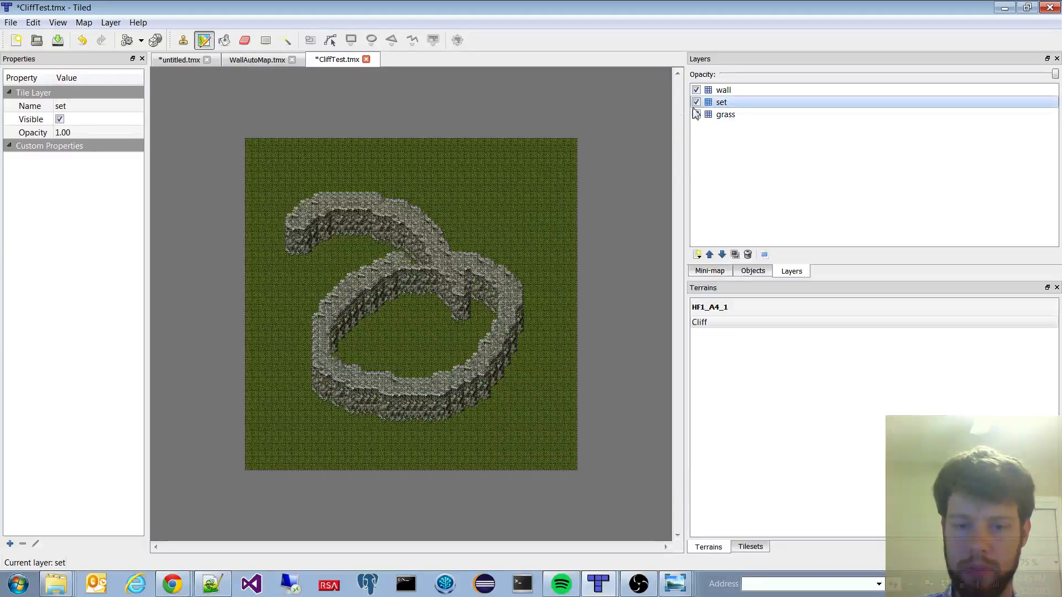
Step: Delete the wall layer and regenerate the walls with AutoMap
left_click(721, 90)
key("Delete")
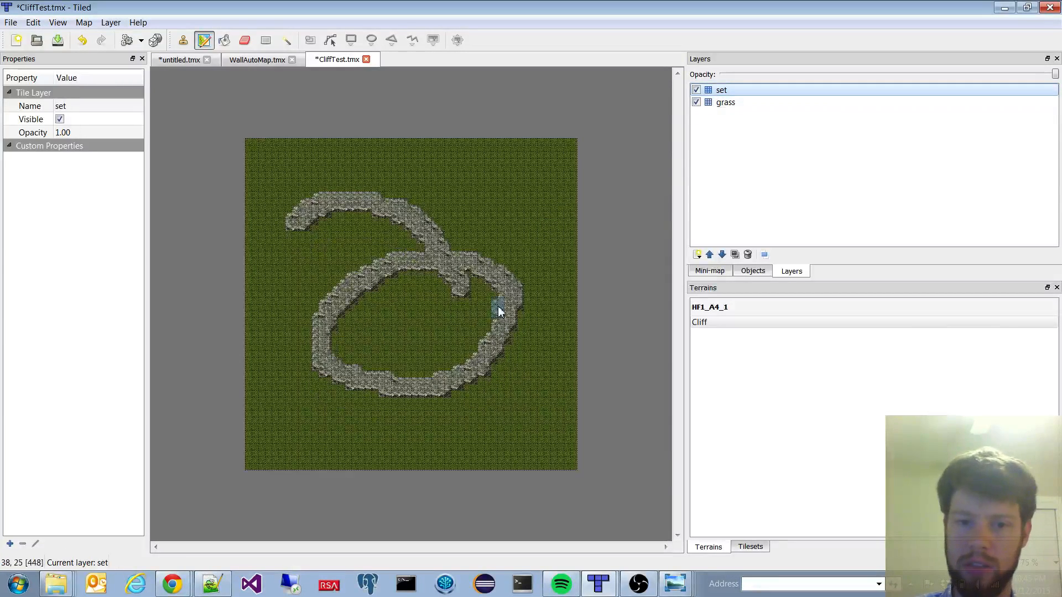
key("a")
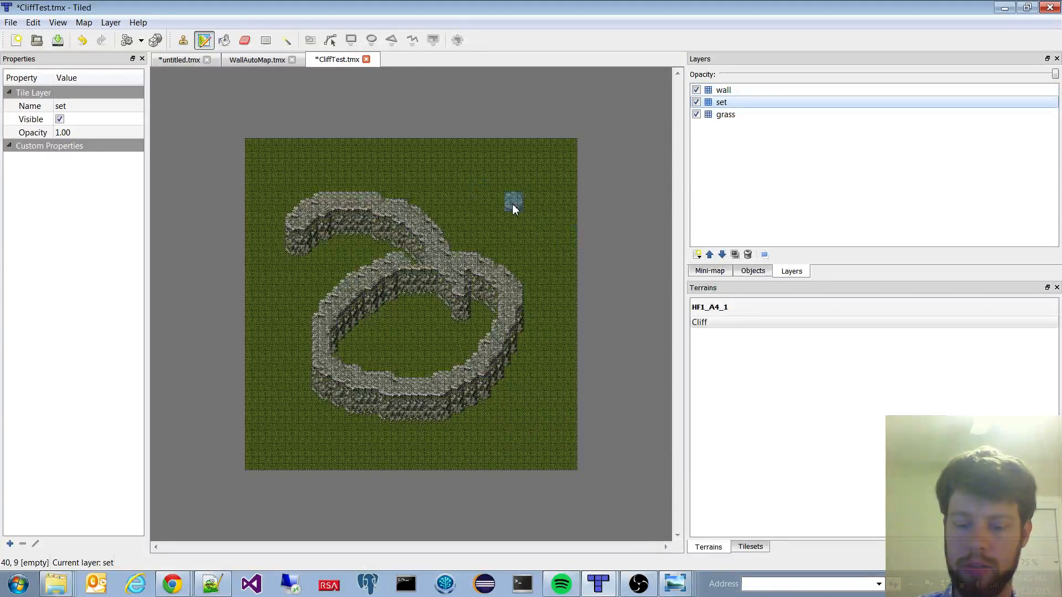
Step: Examine the automapped walls up close, especially where the cliff arc and ring meet
scroll(459, 277, "up", 3, "ctrl")
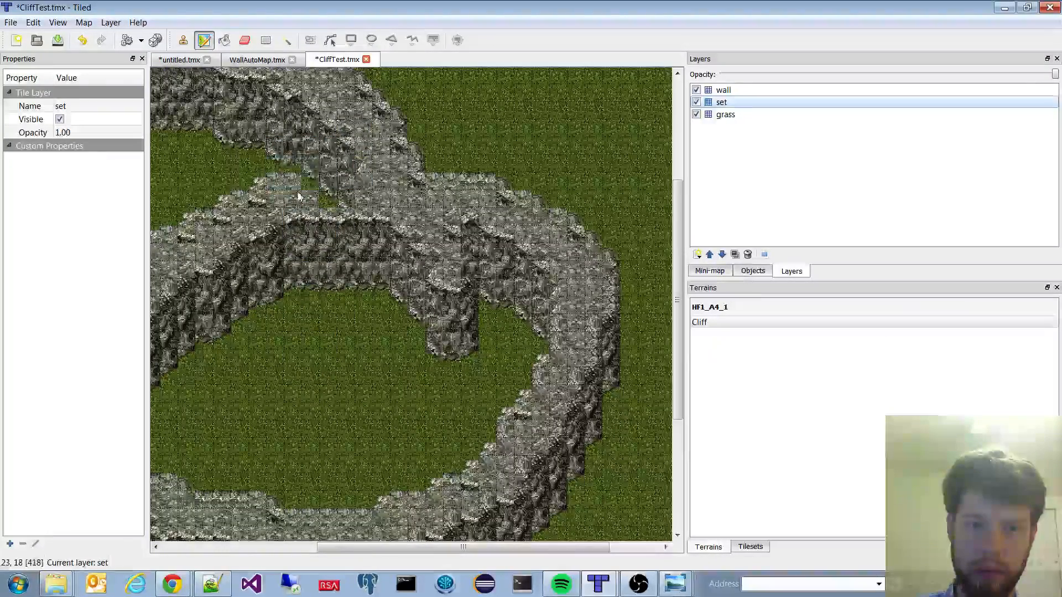
scroll(382, 334, "down", 2)
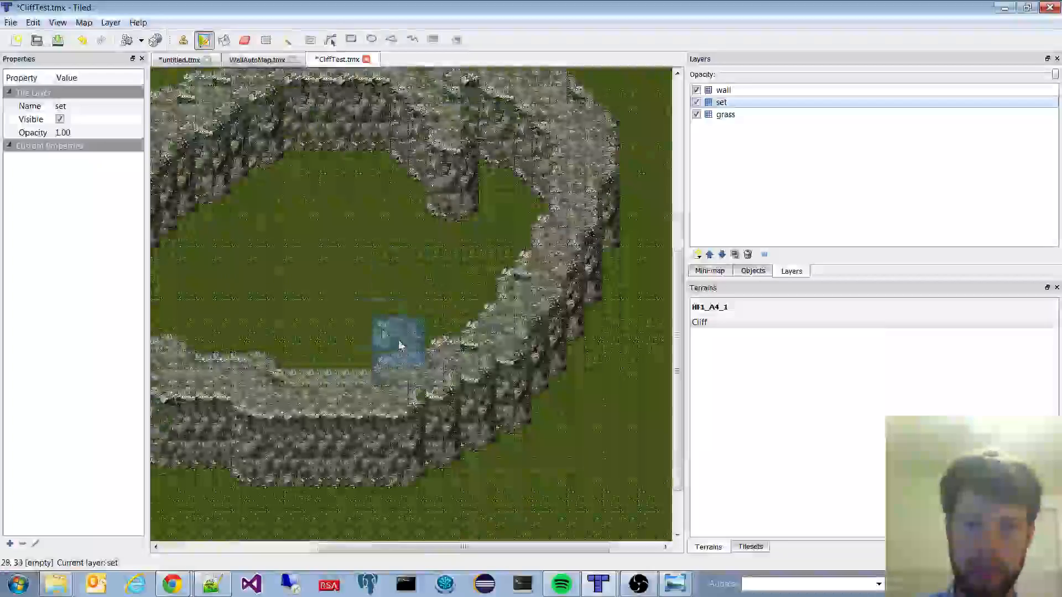
scroll(359, 274, "down", 1, "ctrl")
scroll(377, 293, "up", 2)
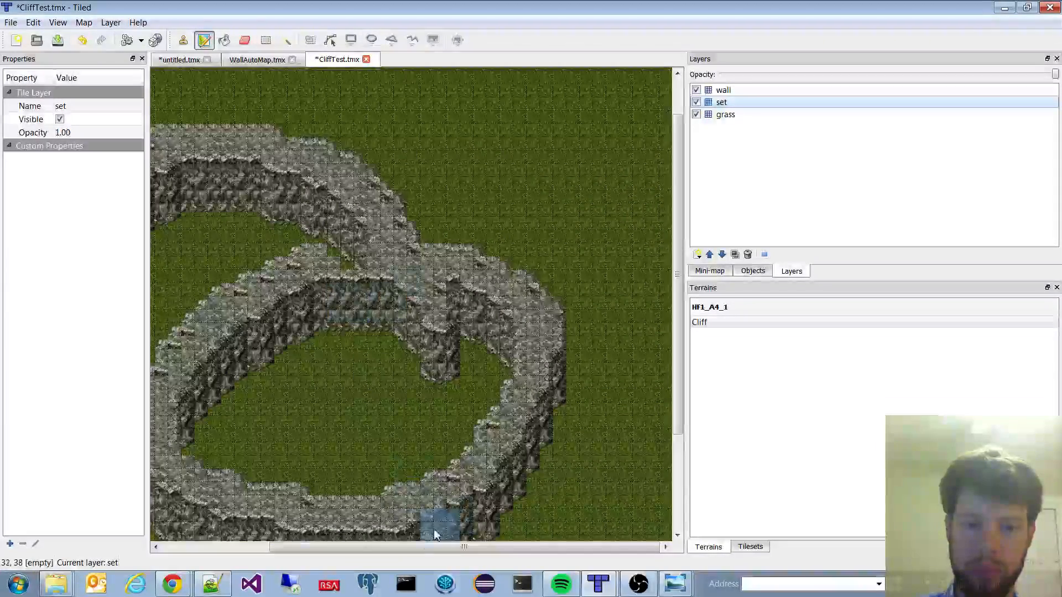
left_click_drag(432, 548, 349, 548)
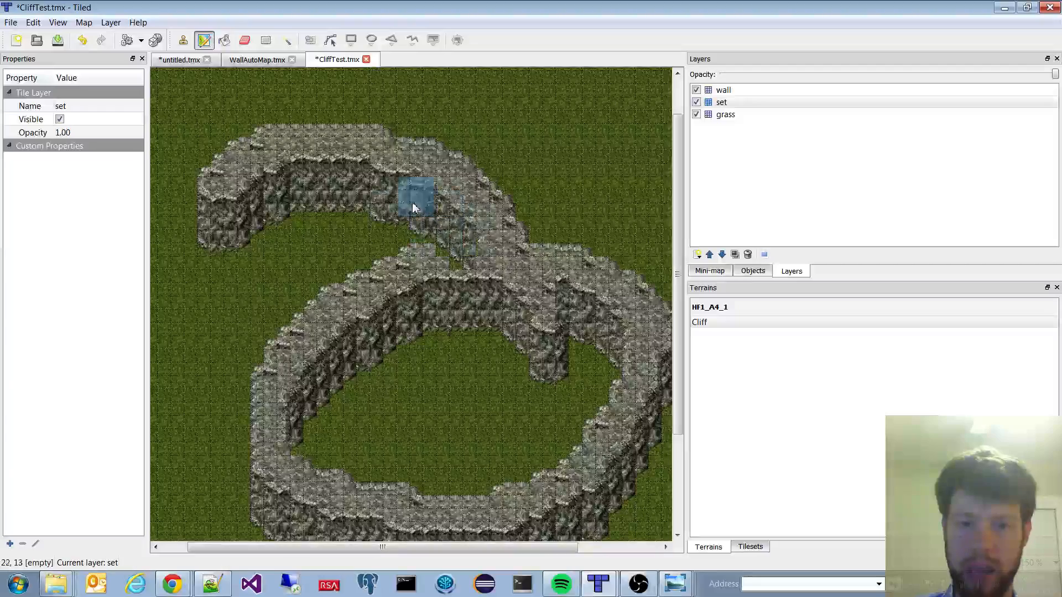
left_click(712, 106)
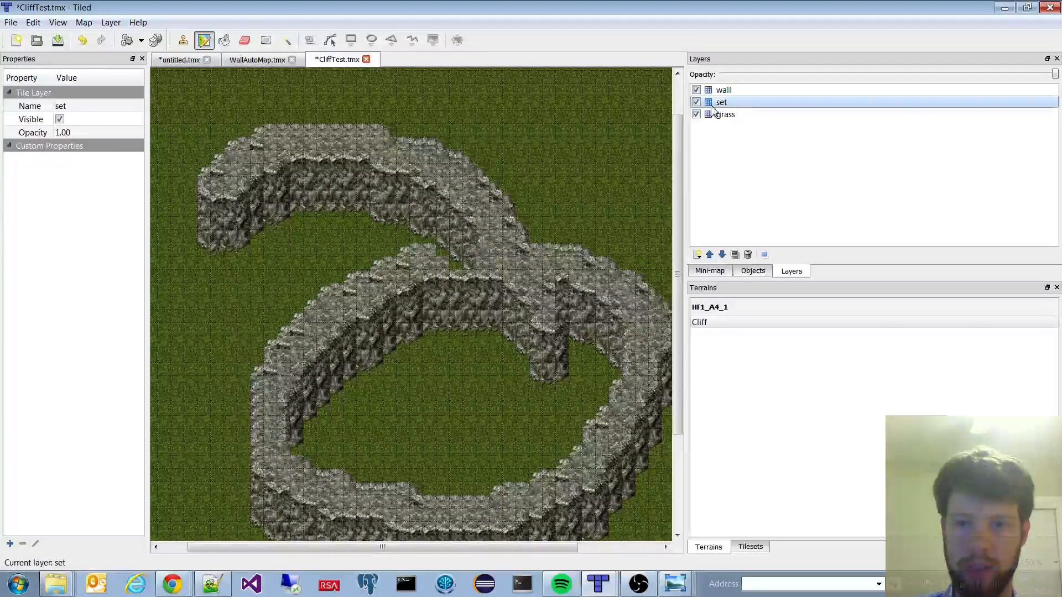
scroll(476, 287, "up", 1)
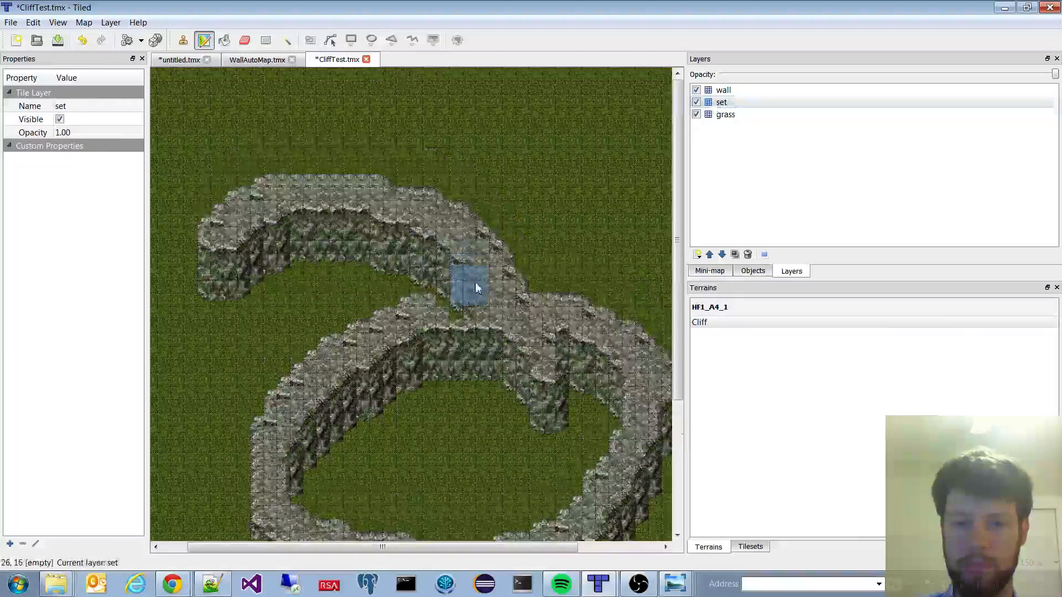
scroll(551, 212, "down", 1)
Step: Delete the wall and set layers, keeping only the grass layer
left_click(735, 91)
key("Delete")
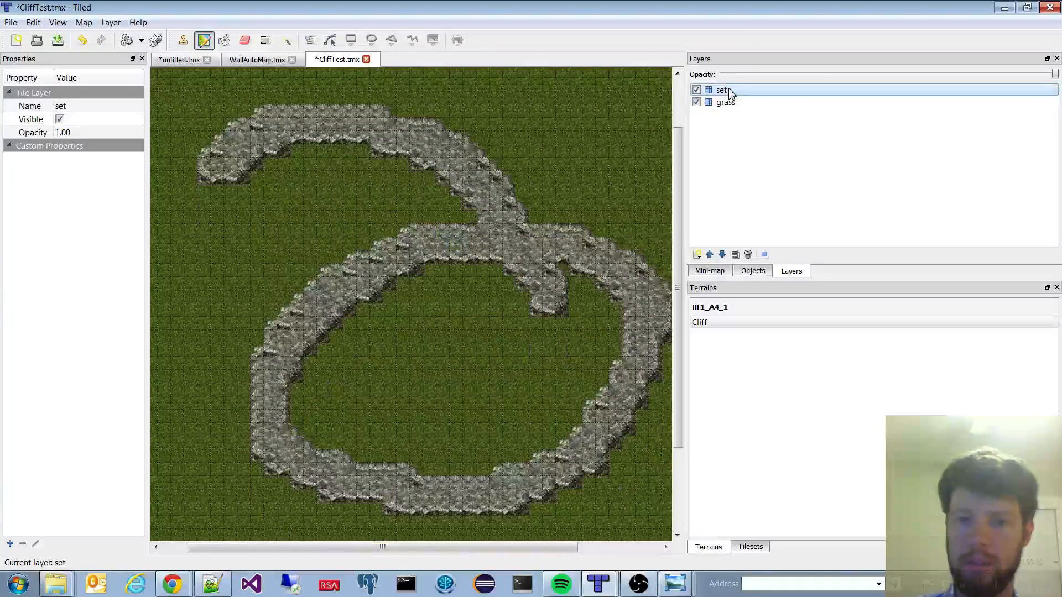
left_click(736, 102)
left_click(740, 92)
key("Delete")
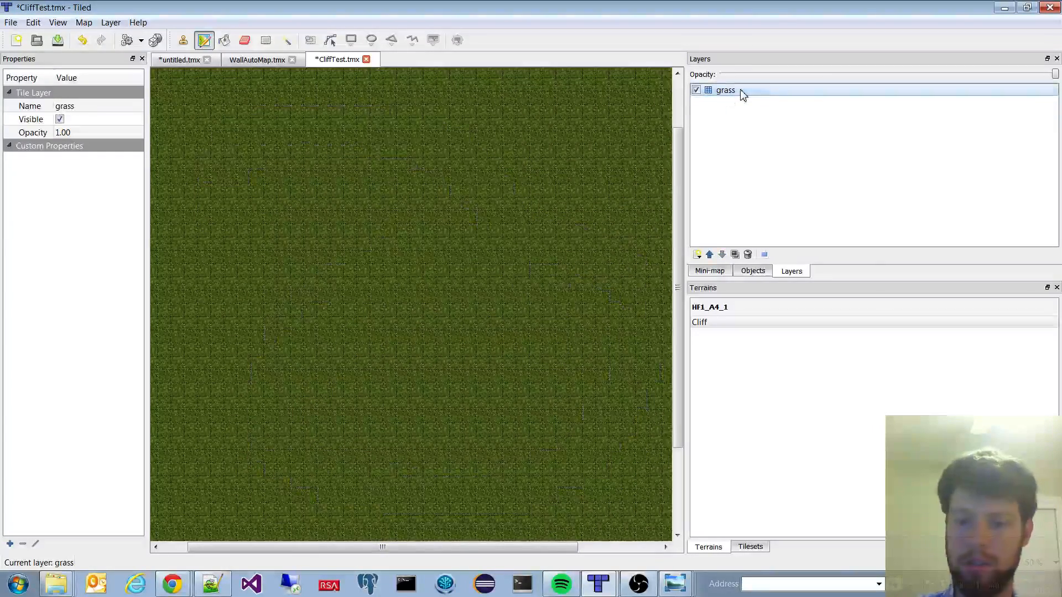
Step: Add a new tile layer named set above the grass layer
scroll(389, 206, "down", 2, "ctrl")
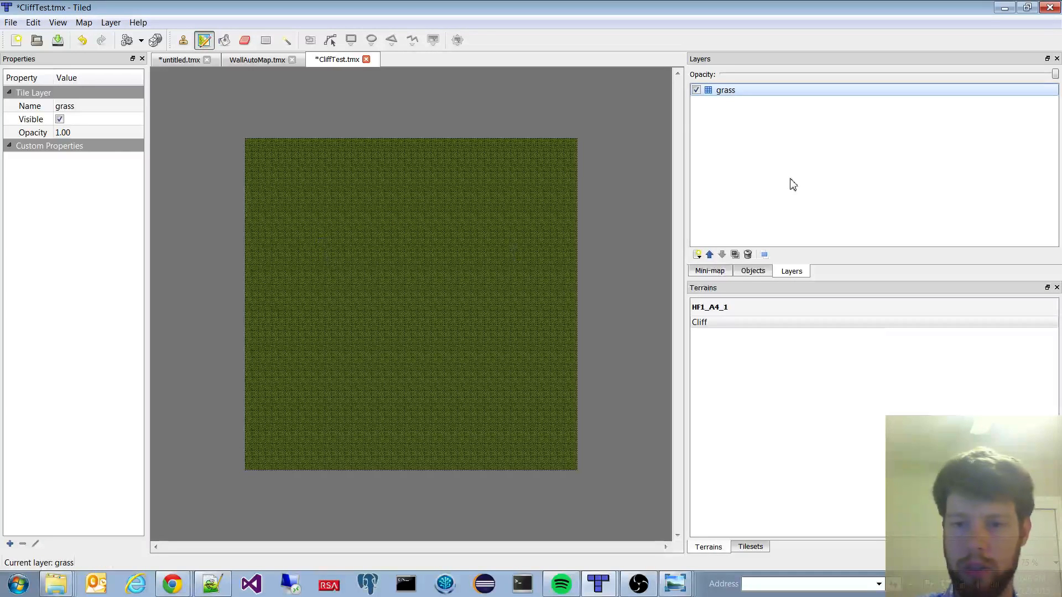
left_click(698, 256)
left_click(750, 267)
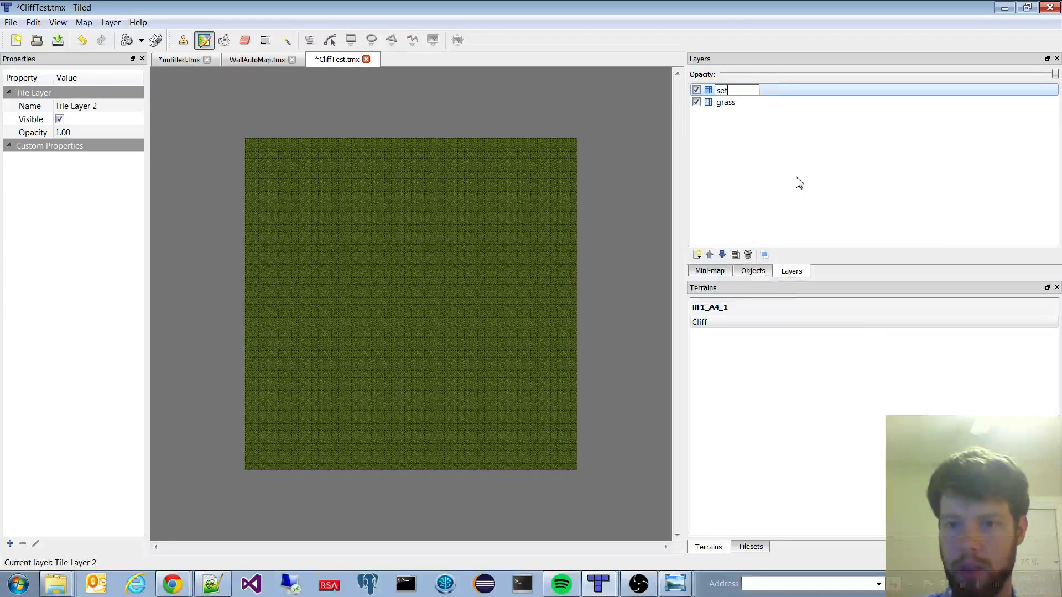
Step: Paint a closed, angular C-shaped path of Cliff terrain on the set layer and automap its walls
mouse_move(317, 221)
left_mouse_down()
mouse_move(318, 316)
mouse_move(363, 386)
mouse_move(514, 387)
mouse_move(381, 303)
mouse_move(541, 253)
mouse_move(443, 174)
mouse_move(324, 228)
left_mouse_up()
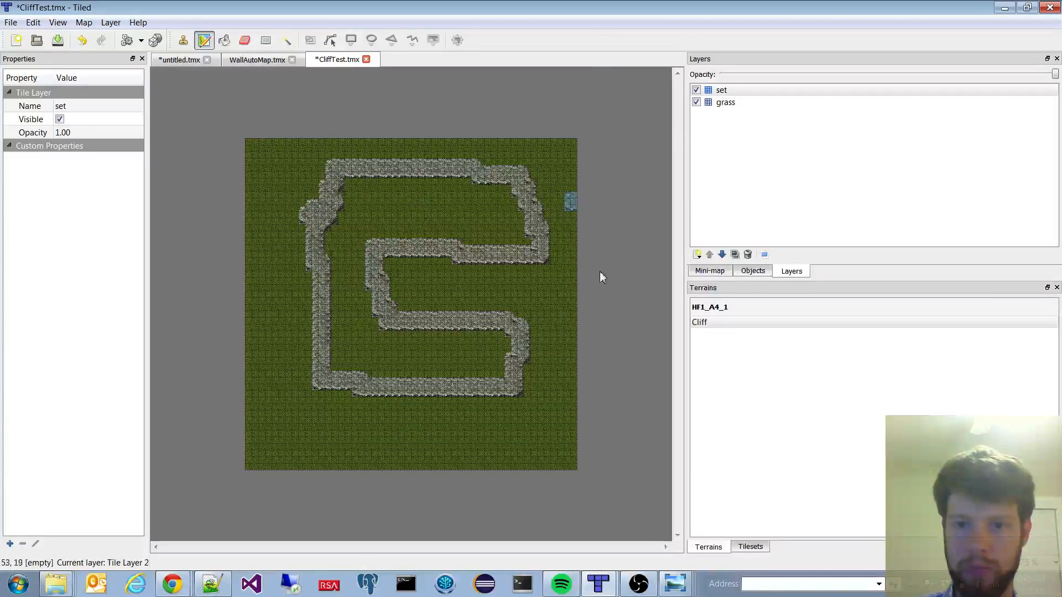
key("ctrl+m")
scroll(334, 329, "up", 1, "ctrl")
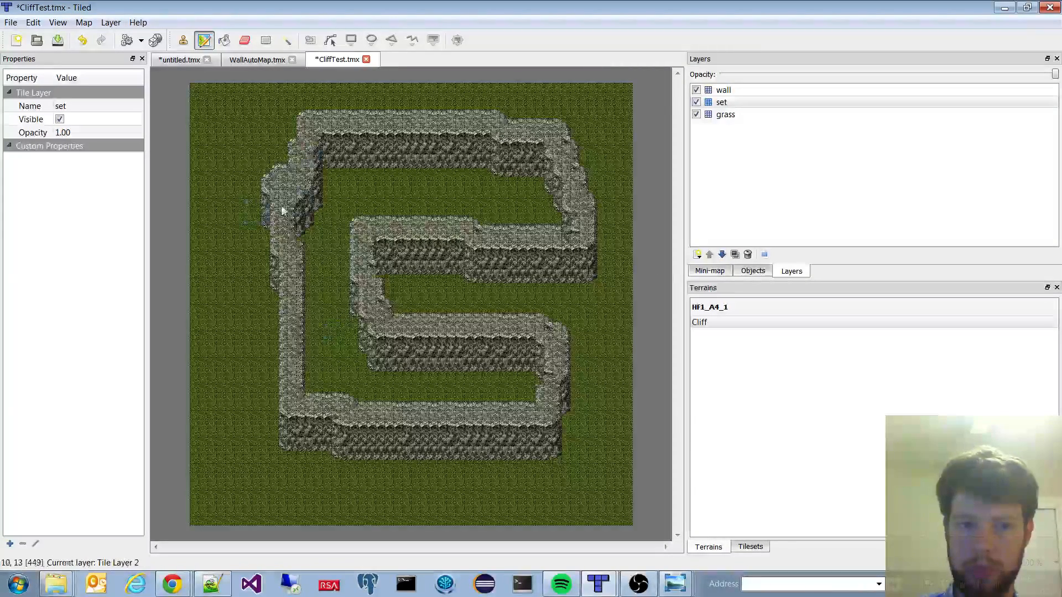
Step: Enlarge the cliff path's upper-left bend into a round Cliff plateau and redo the wall automapping
key("ctrl+z")
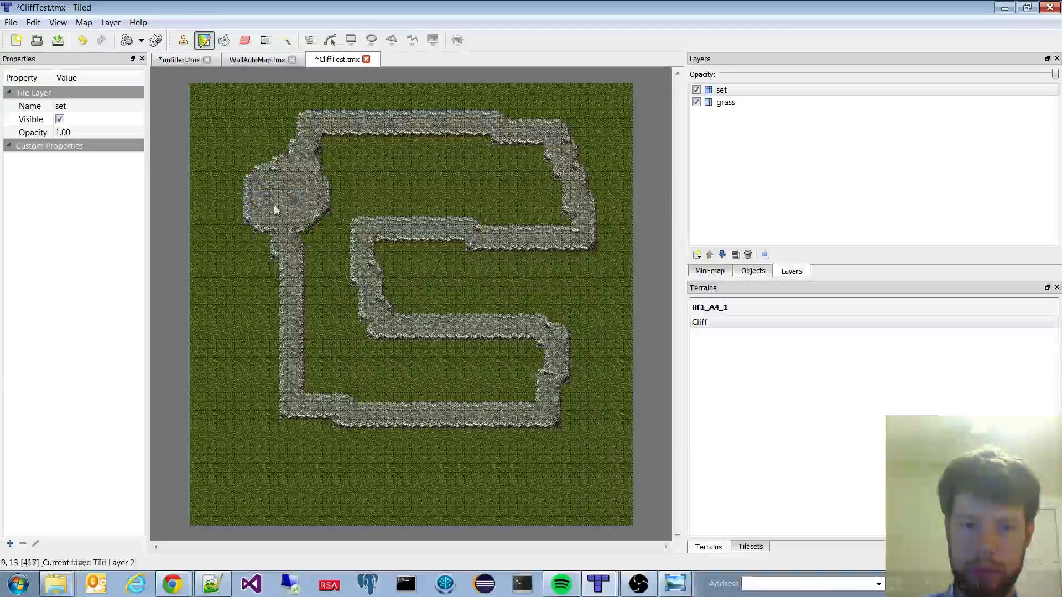
key("ctrl+m")
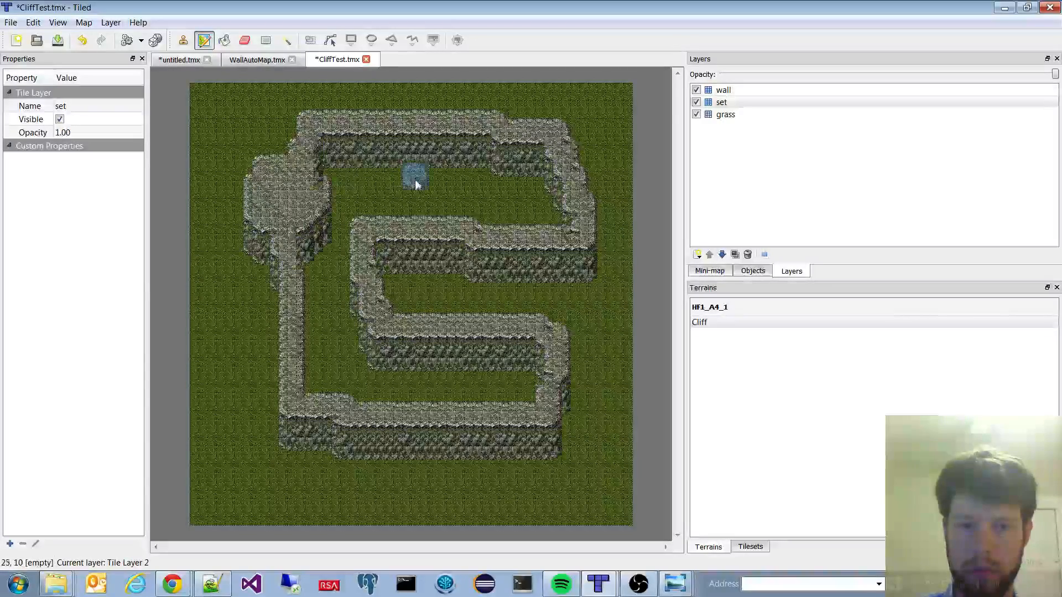
scroll(326, 237, "up", 2, "ctrl")
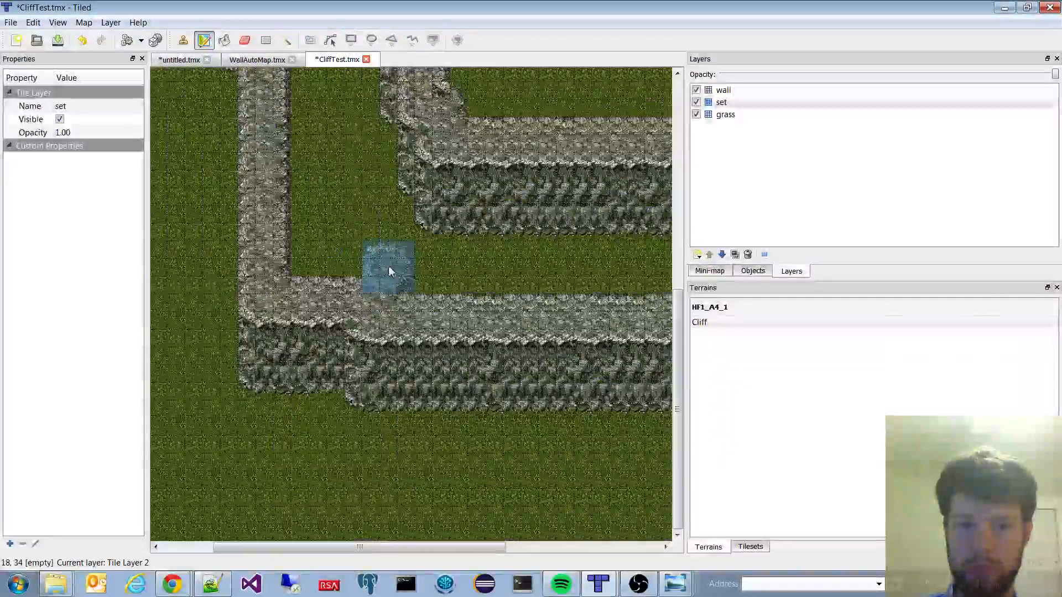
left_click_drag(397, 546, 427, 514)
scroll(437, 511, "up", 5)
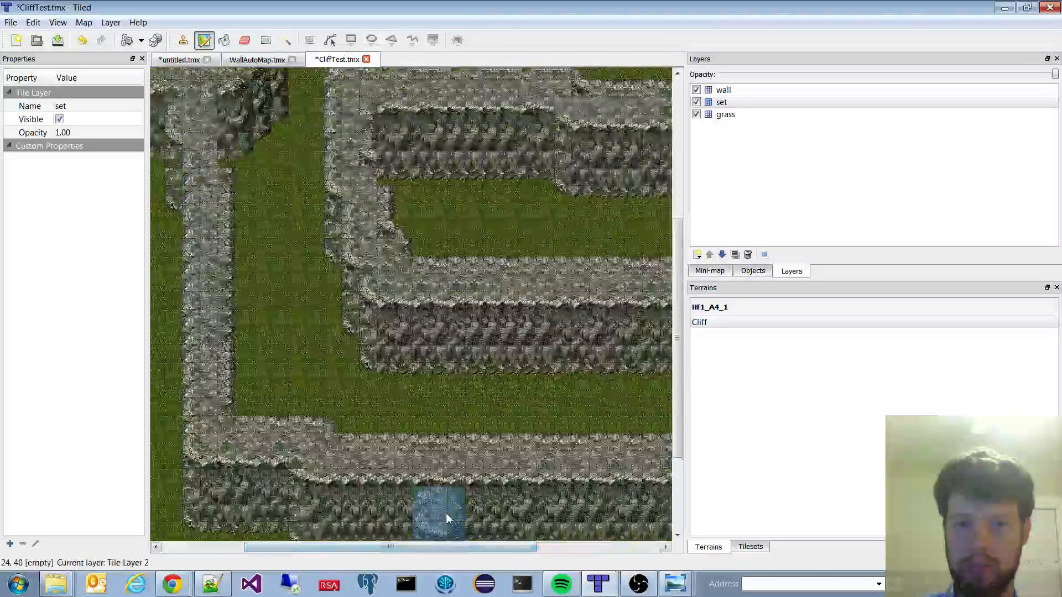